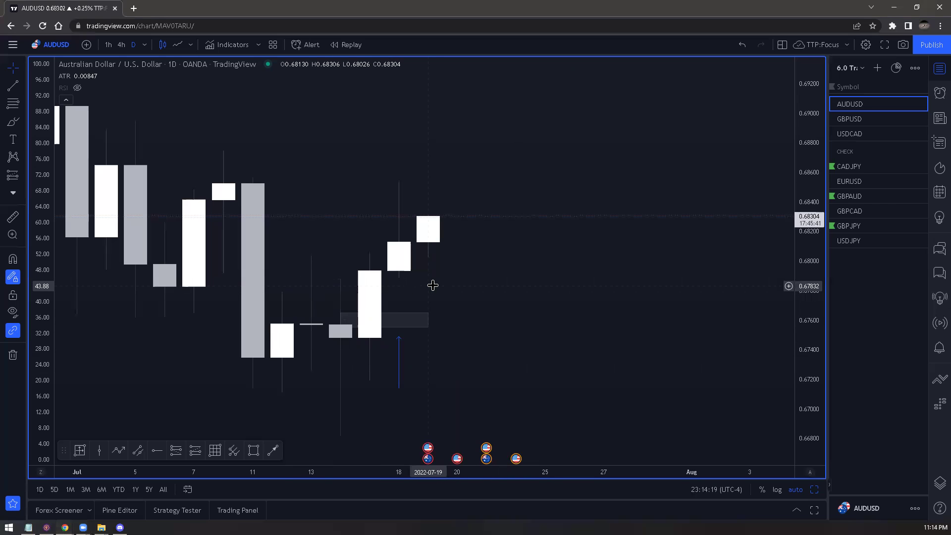
- Switch the AUDUSD chart to the 30-minute interval and examine the price action around the marked grey zone
{"action": "type", "text": "30"}
{"action": "key", "text": "Return"}
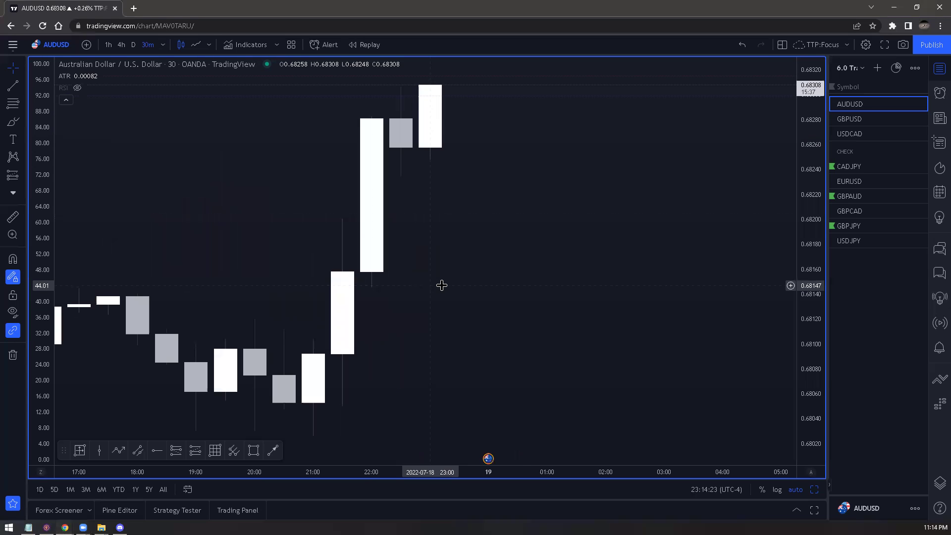
{"action": "scroll", "coordinate": [442, 286], "scroll_direction": "down", "scroll_amount": 8}
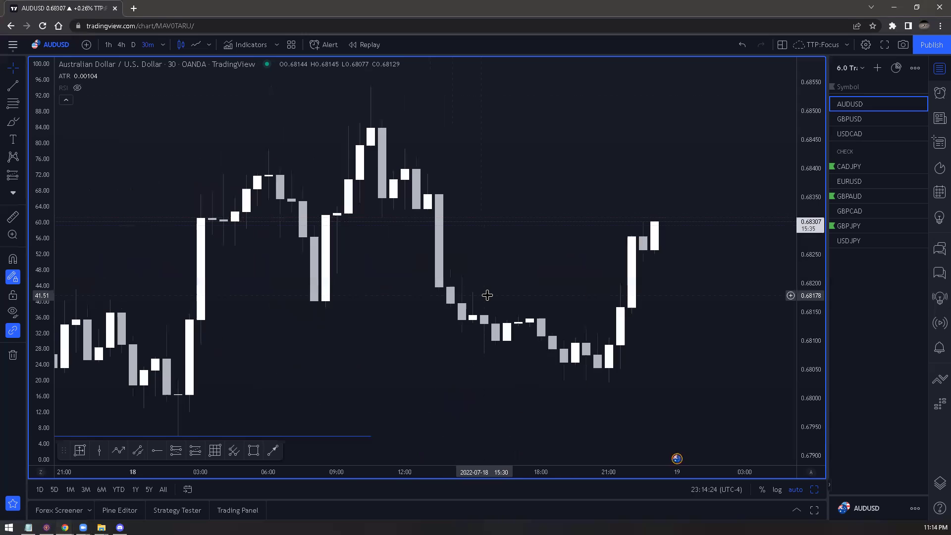
{"action": "scroll", "coordinate": [487, 295], "scroll_direction": "down", "scroll_amount": 3}
{"action": "scroll", "coordinate": [488, 295], "scroll_direction": "down", "scroll_amount": 3}
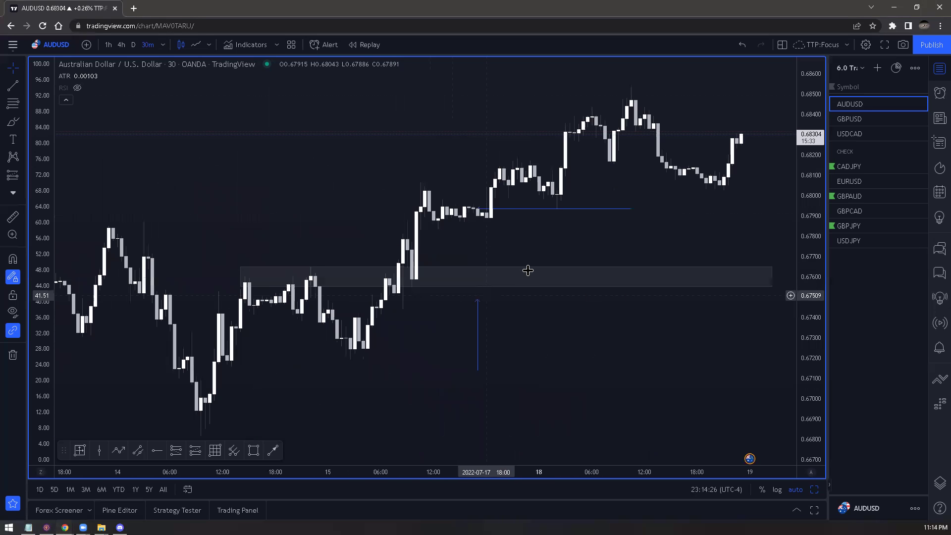
{"action": "scroll", "coordinate": [467, 276], "scroll_direction": "down", "scroll_amount": 3}
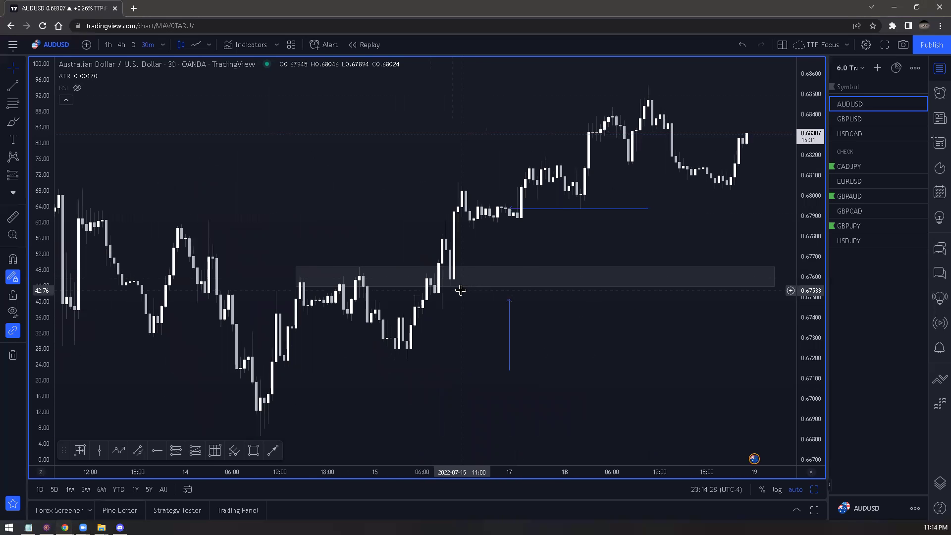
- Set the AUDUSD chart to the 1440-minute interval and examine the most recent July candles up close
{"action": "type", "text": "1440"}
{"action": "key", "text": "Return"}
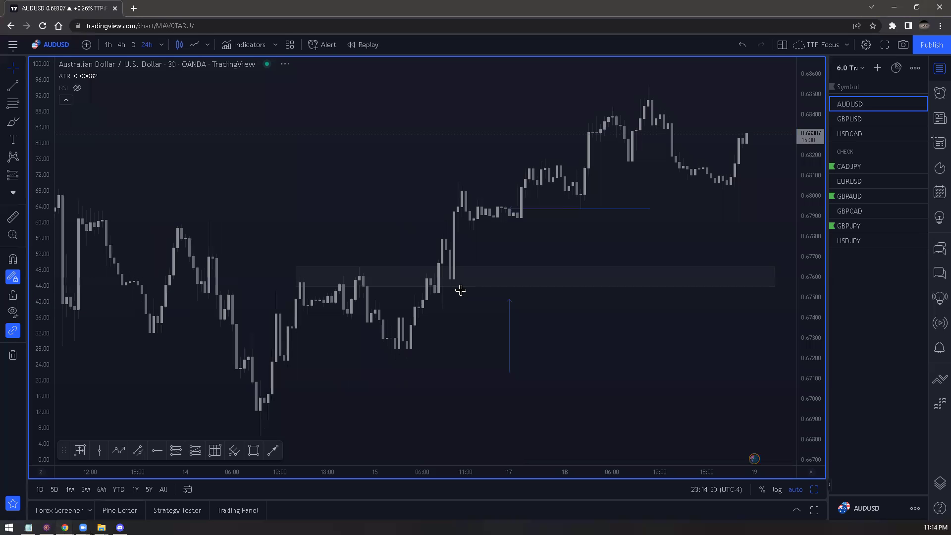
{"action": "scroll", "coordinate": [501, 361], "scroll_direction": "up", "scroll_amount": 3}
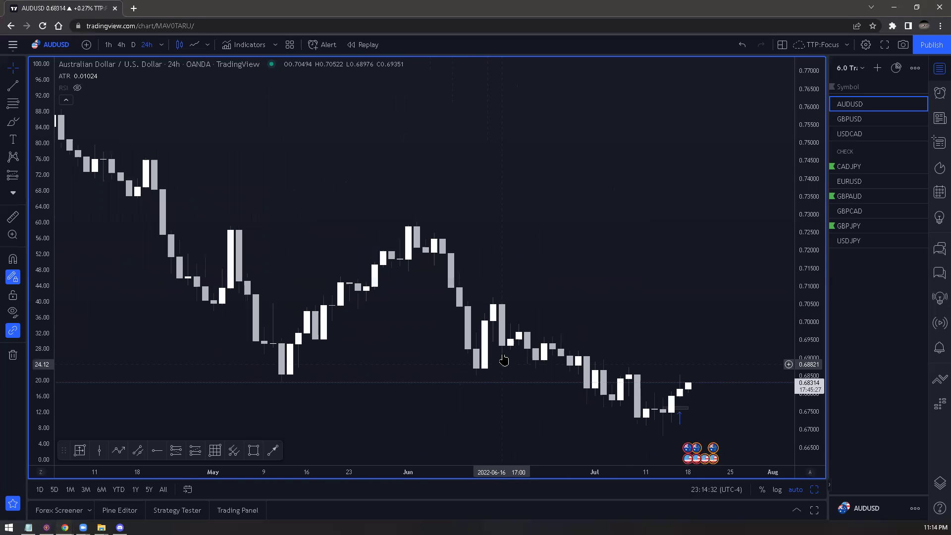
{"action": "scroll", "coordinate": [501, 360], "scroll_direction": "up", "scroll_amount": 3}
{"action": "scroll", "coordinate": [494, 355], "scroll_direction": "up", "scroll_amount": 2}
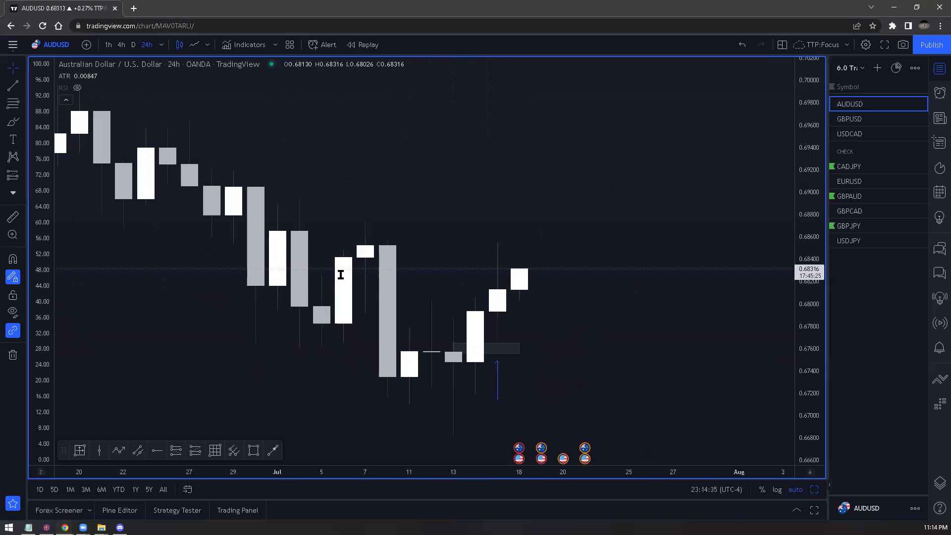
- Switch to the Notepad notes, highlight the possible zones 38.2%, 50% and 61.8%, and return to the chart
{"action": "key", "text": "alt+Tab"}
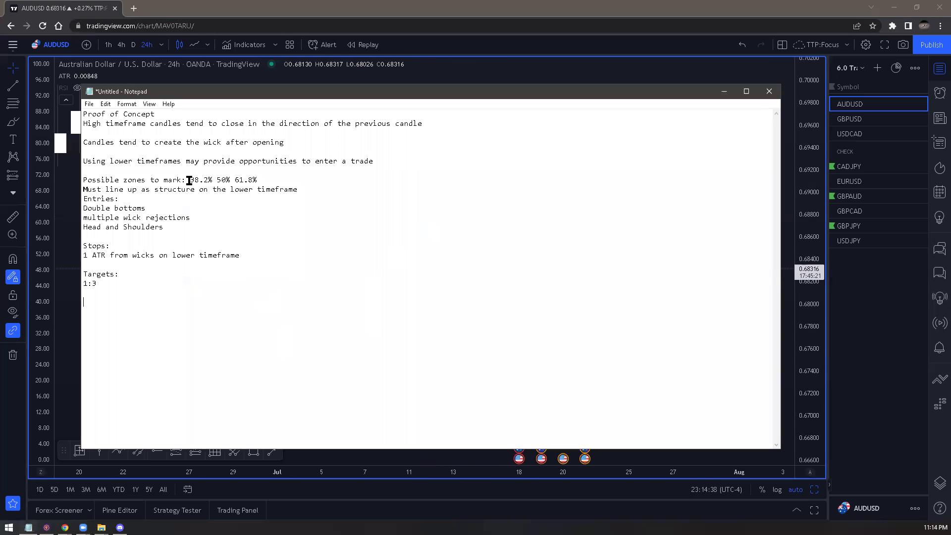
{"action": "left_click_drag", "start_coordinate": [187, 177], "coordinate": [259, 180]}
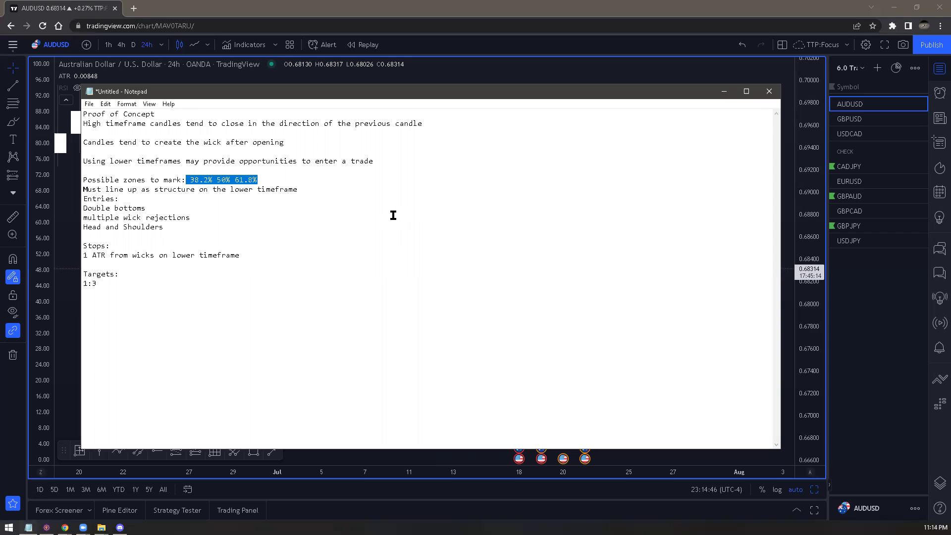
{"action": "left_click", "coordinate": [723, 97]}
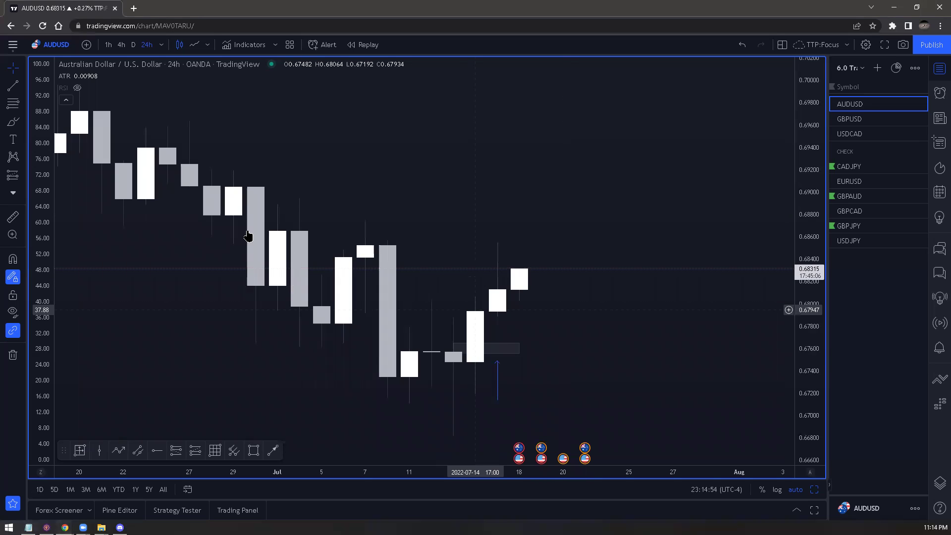
- Review the wider June and July candles, reopen the Notepad notes to highlight the 50% zone, and return to the chart
{"action": "scroll", "coordinate": [250, 236], "scroll_direction": "down", "scroll_amount": 1}
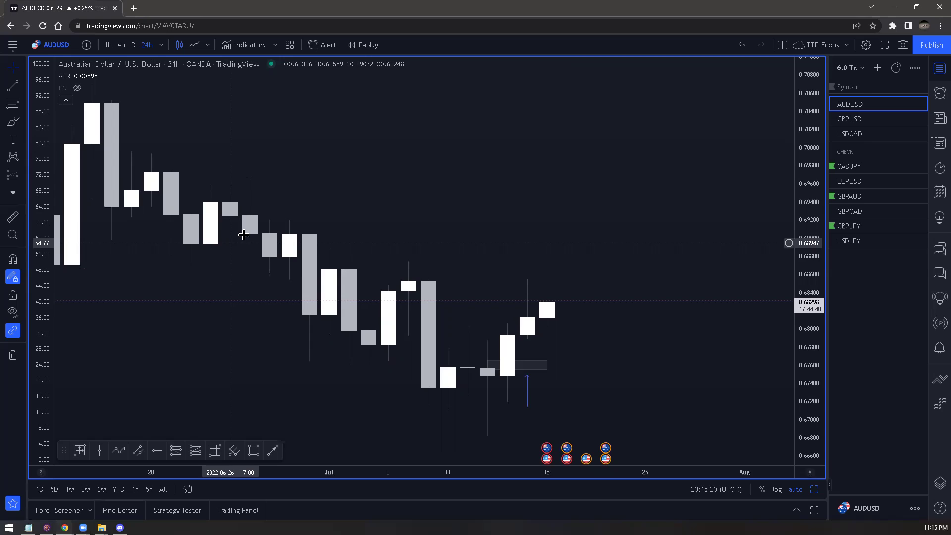
{"action": "scroll", "coordinate": [245, 238], "scroll_direction": "down", "scroll_amount": 1}
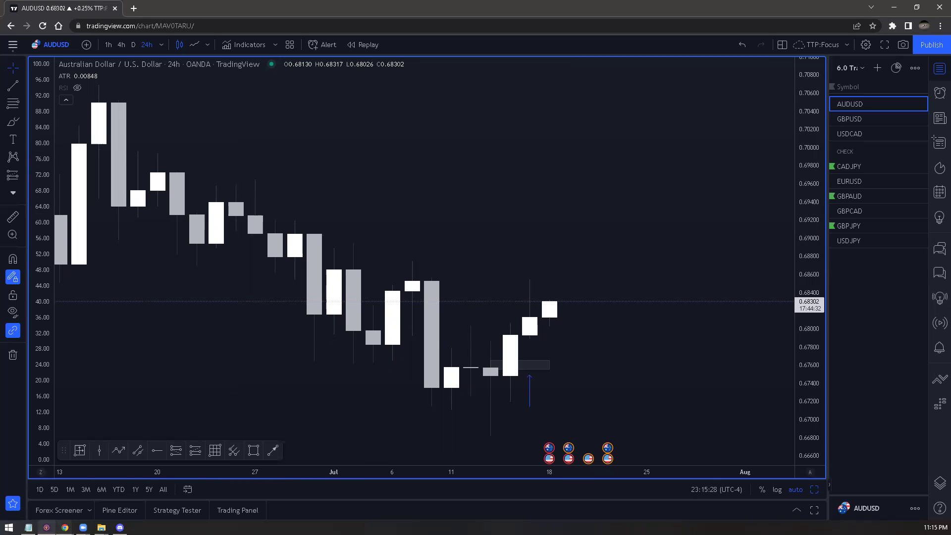
{"action": "left_click", "coordinate": [28, 527]}
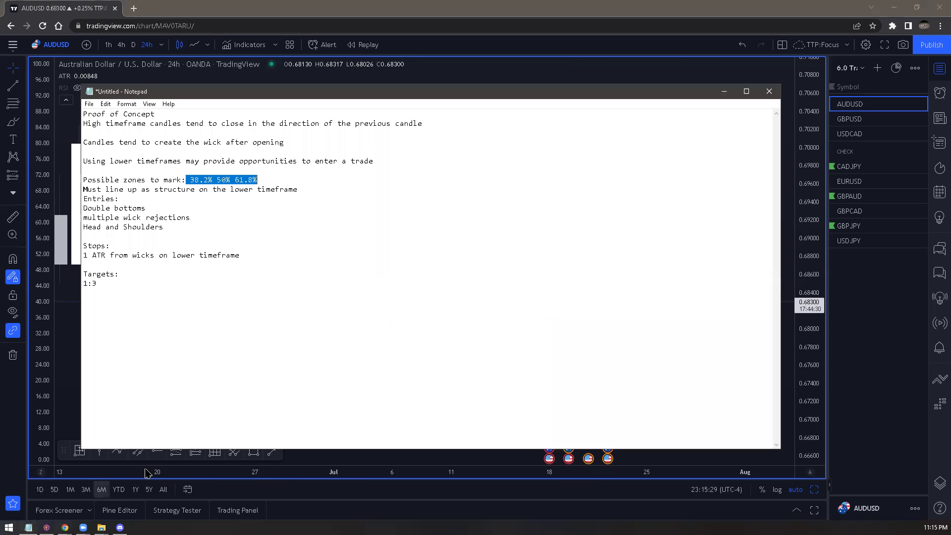
{"action": "left_click", "coordinate": [208, 178]}
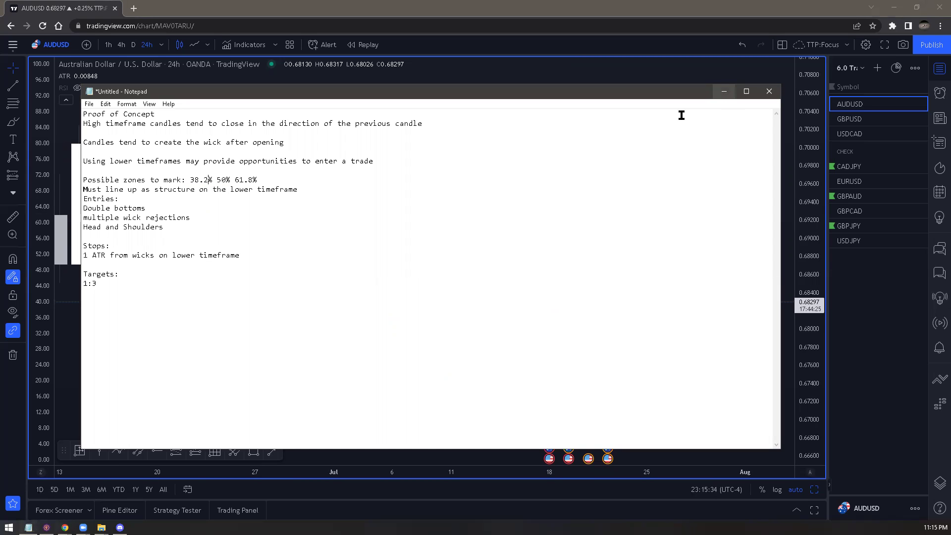
{"action": "double_click", "coordinate": [224, 180]}
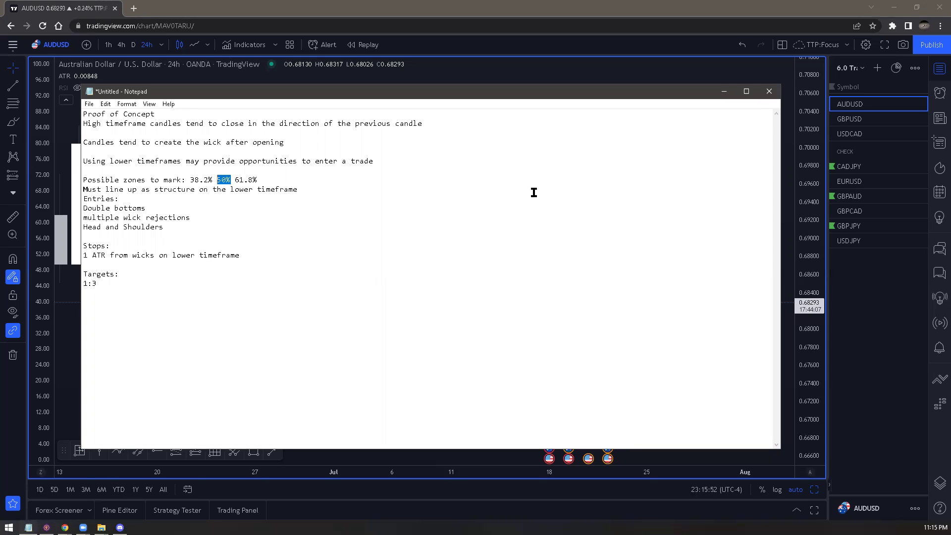
{"action": "left_click", "coordinate": [727, 92]}
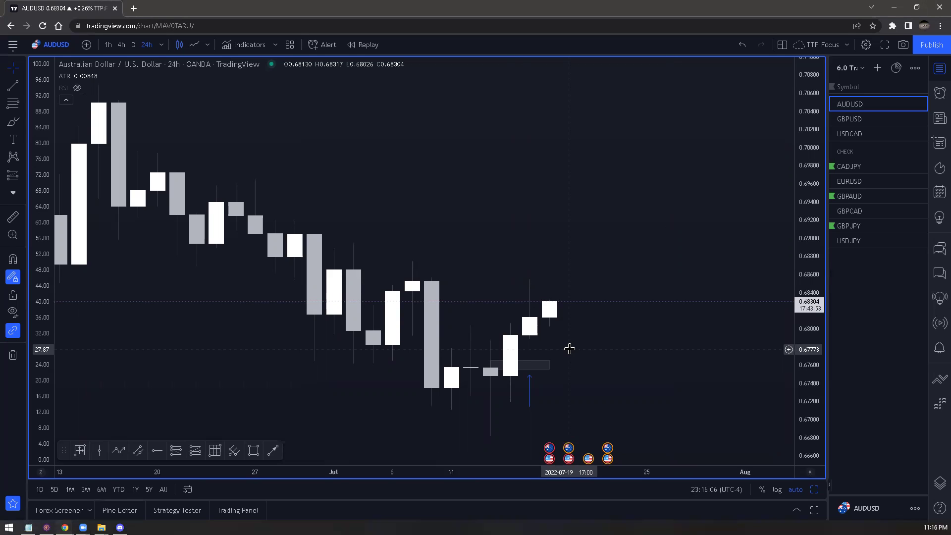
- Switch the AUDUSD chart back to the 30-minute interval and frame the grey zone with the arrow below it
{"action": "type", "text": "30"}
{"action": "key", "text": "Return"}
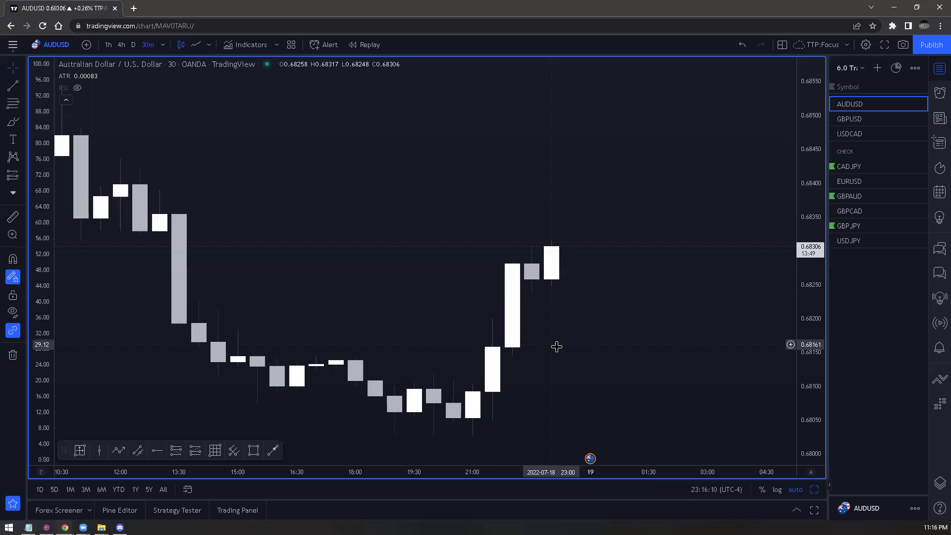
{"action": "scroll", "coordinate": [548, 311], "scroll_direction": "down", "scroll_amount": 1}
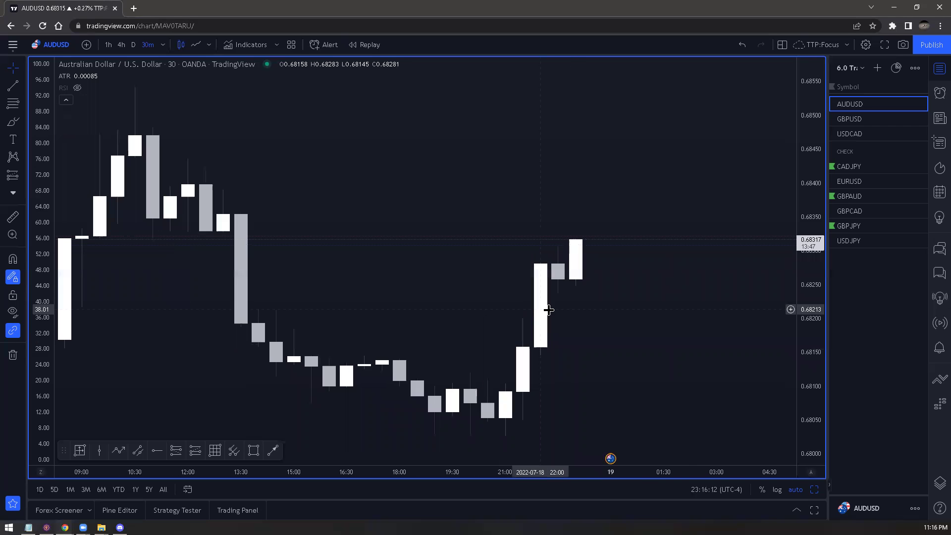
{"action": "scroll", "coordinate": [547, 310], "scroll_direction": "down", "scroll_amount": 2}
{"action": "scroll", "coordinate": [549, 312], "scroll_direction": "down", "scroll_amount": 3}
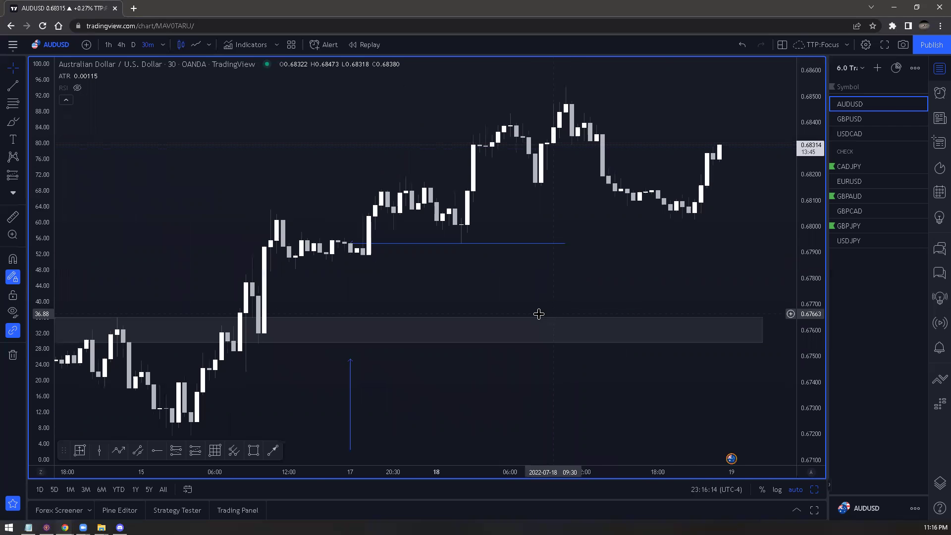
{"action": "scroll", "coordinate": [538, 312], "scroll_direction": "down", "scroll_amount": 2}
{"action": "scroll", "coordinate": [822, 361], "scroll_direction": "down", "scroll_amount": 2}
{"action": "left_click_drag", "start_coordinate": [821, 362], "coordinate": [807, 227]}
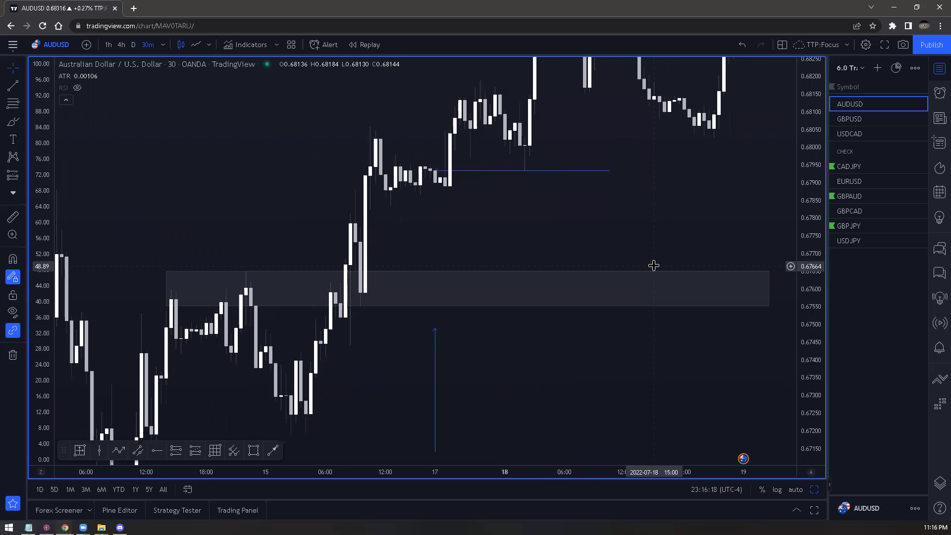
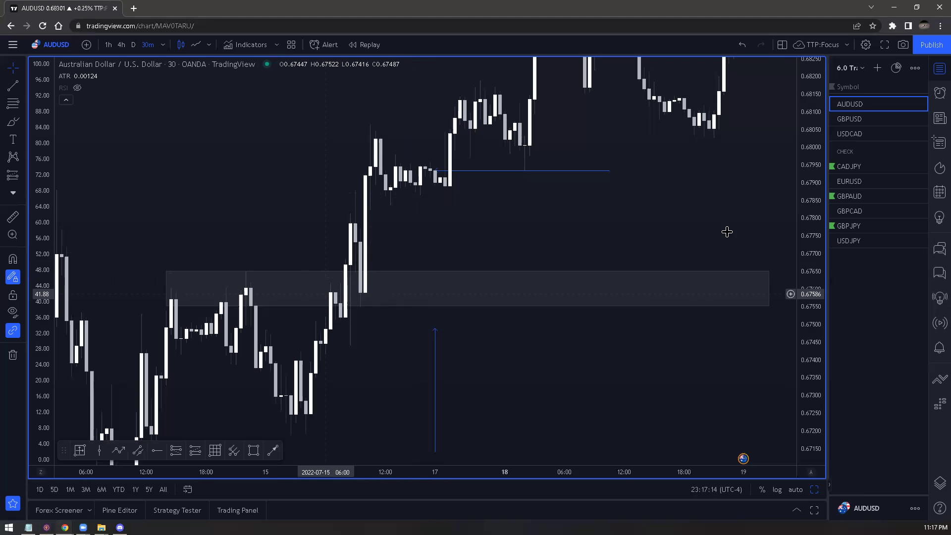
- Compress the AUDUSD price scale around the grey zone, switch to the daily interval and examine the mid-July candles
{"action": "left_click_drag", "start_coordinate": [806, 230], "coordinate": [807, 272]}
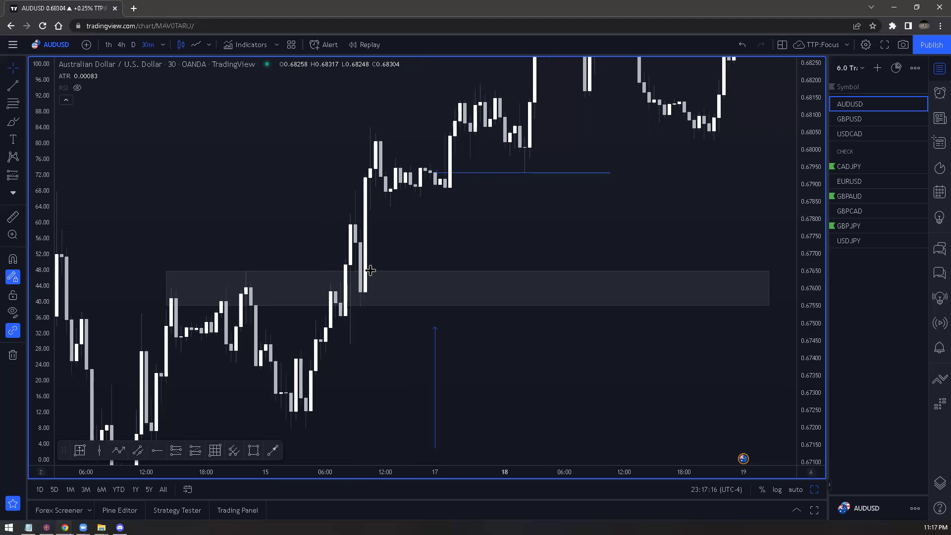
{"action": "left_click", "coordinate": [410, 302]}
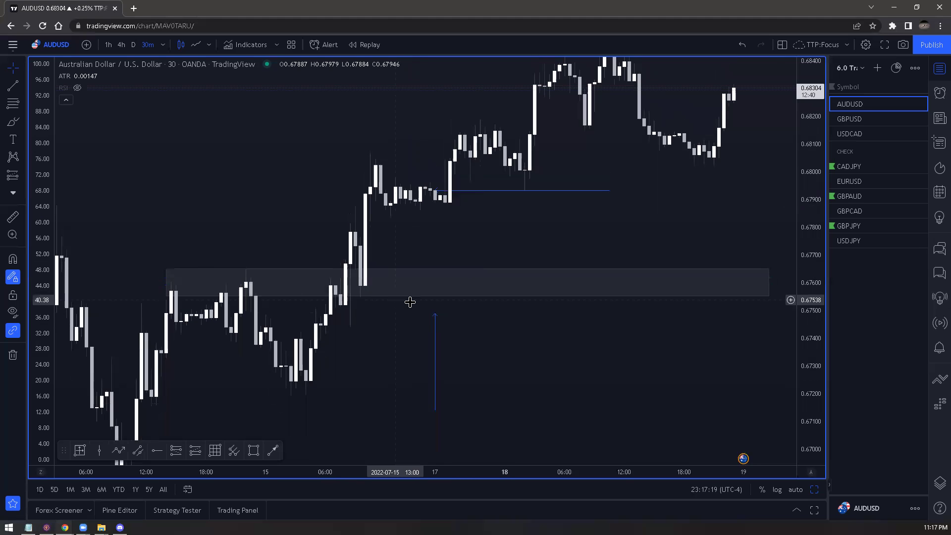
{"action": "left_click", "coordinate": [134, 45]}
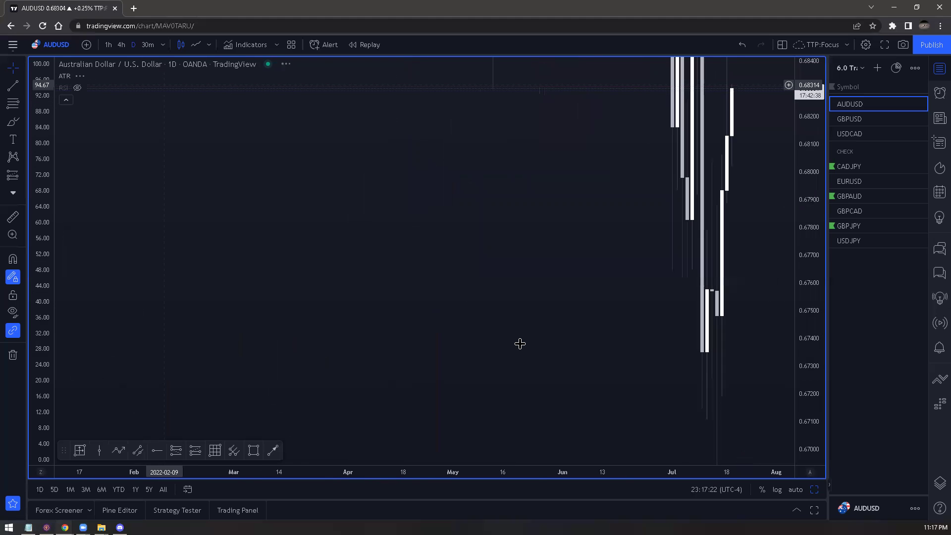
{"action": "scroll", "coordinate": [520, 347], "scroll_direction": "up", "scroll_amount": 5}
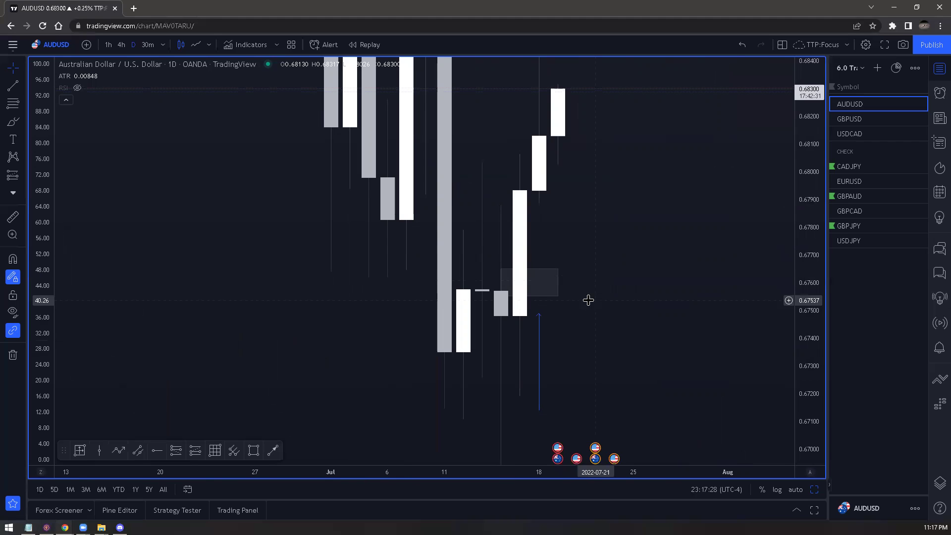
- Switch AUDUSD back to the 30-minute interval and review the July 14 to 18 structure around the grey zone
{"action": "type", "text": "30"}
{"action": "key", "text": "Return"}
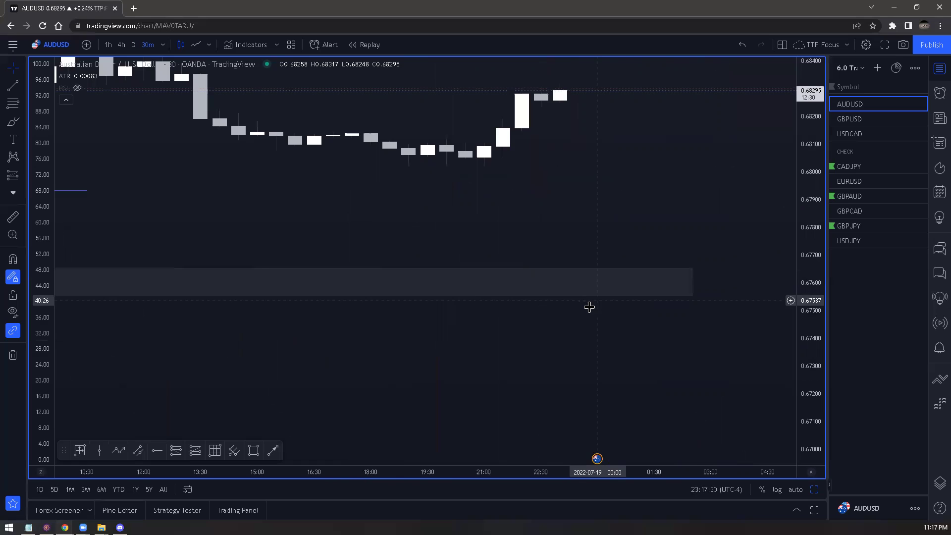
{"action": "scroll", "coordinate": [538, 243], "scroll_direction": "down", "scroll_amount": 1}
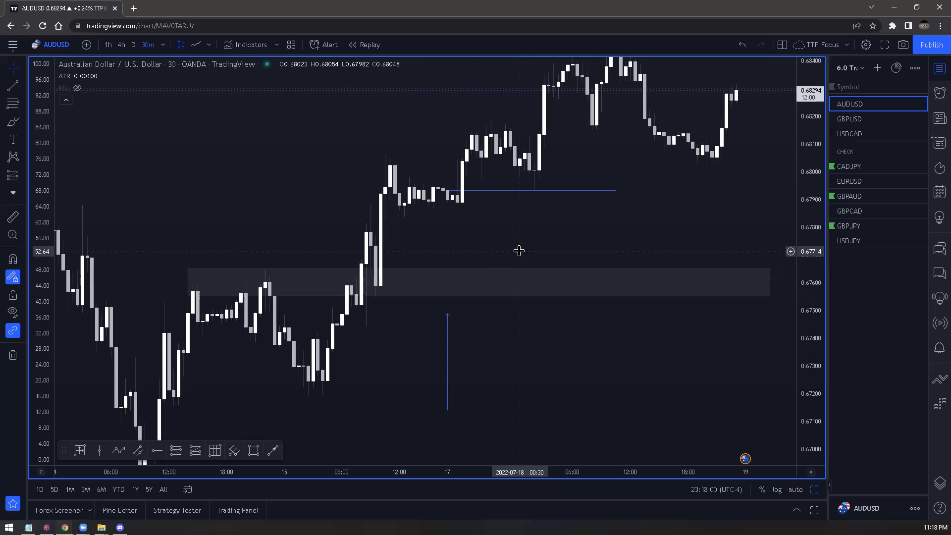
{"action": "scroll", "coordinate": [580, 232], "scroll_direction": "down", "scroll_amount": 1}
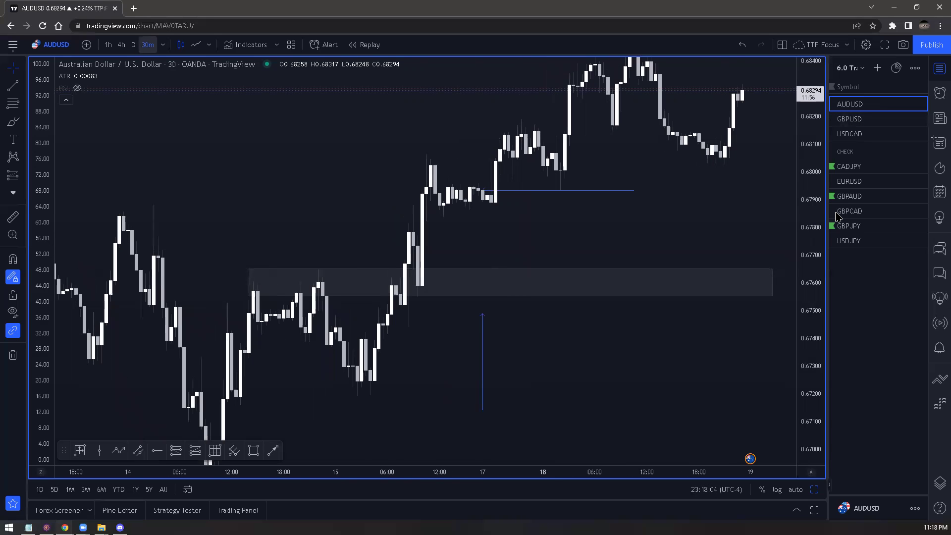
- Set the interval to 1D, switch the chart to GBPUSD and examine its most recent July candles up close
{"action": "type", "text": "1D"}
{"action": "key", "text": "Return"}
{"action": "key", "text": "Down"}
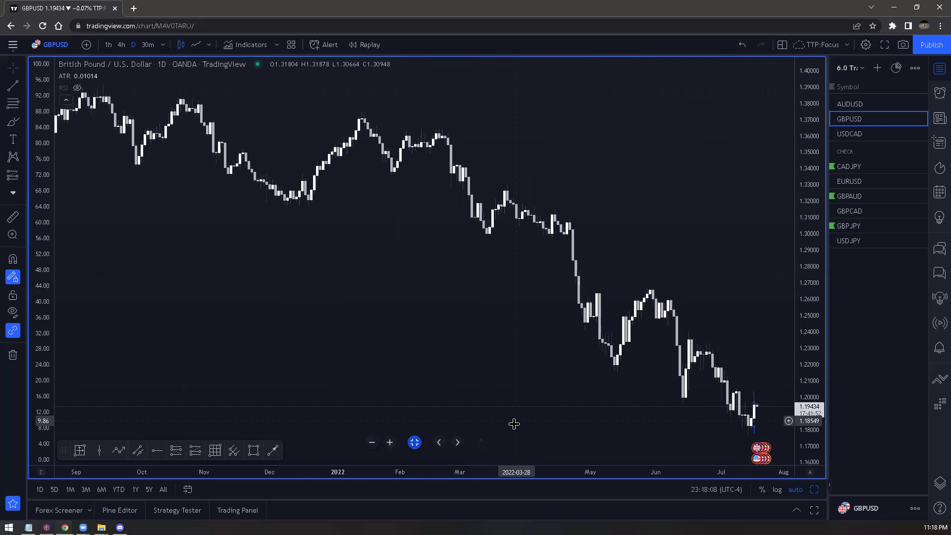
{"action": "scroll", "coordinate": [514, 423], "scroll_direction": "up", "scroll_amount": 3}
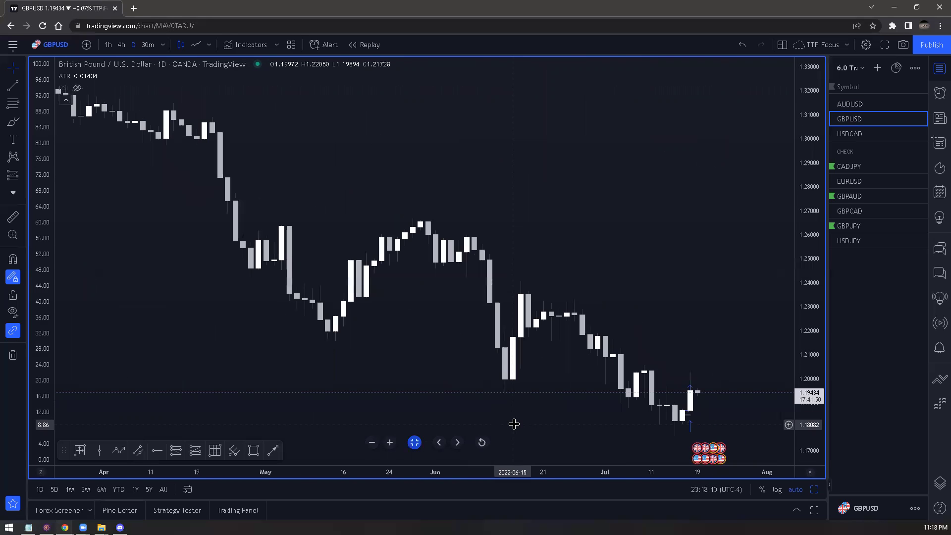
{"action": "scroll", "coordinate": [513, 422], "scroll_direction": "up", "scroll_amount": 3}
{"action": "scroll", "coordinate": [497, 422], "scroll_direction": "up", "scroll_amount": 3}
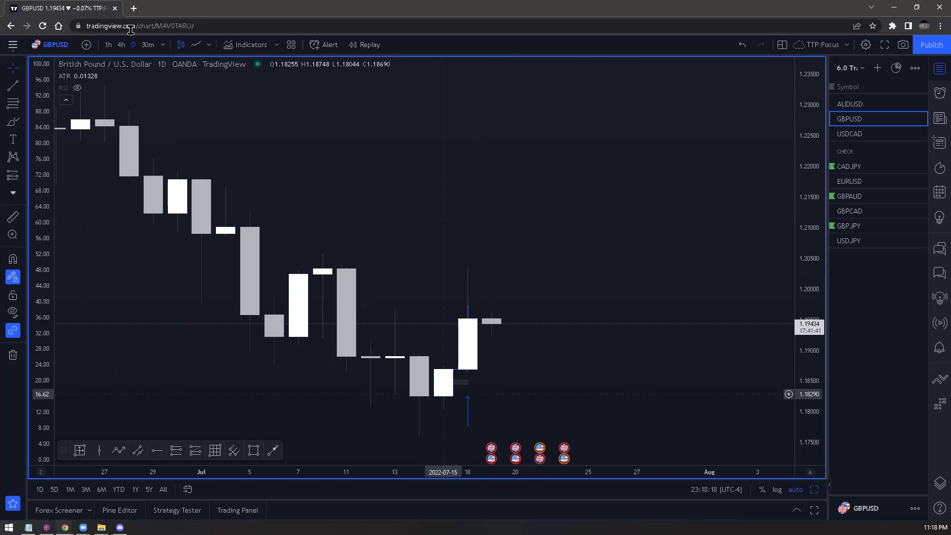
- Switch GBPUSD to the 30-minute interval and frame both grey zones with their arrows and blue levels
{"action": "left_click", "coordinate": [149, 46]}
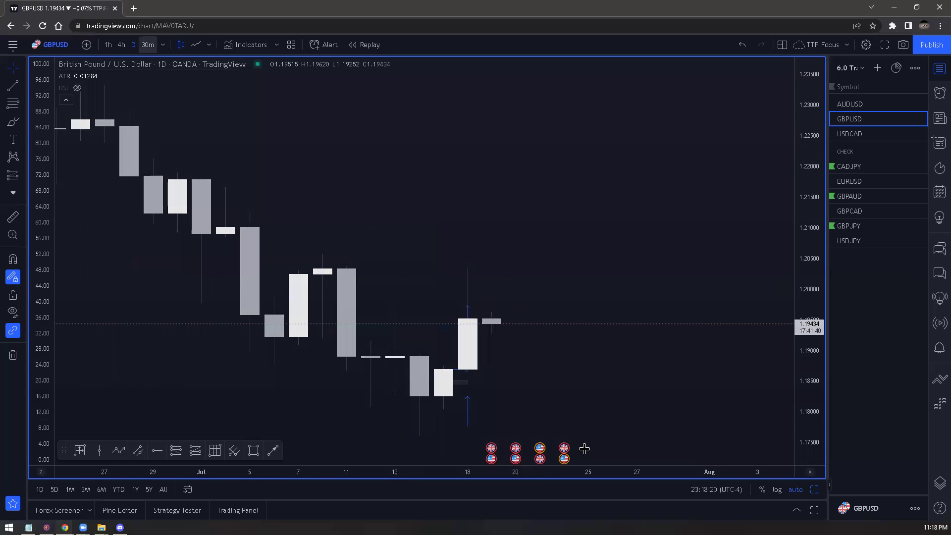
{"action": "scroll", "coordinate": [581, 448], "scroll_direction": "down", "scroll_amount": 2}
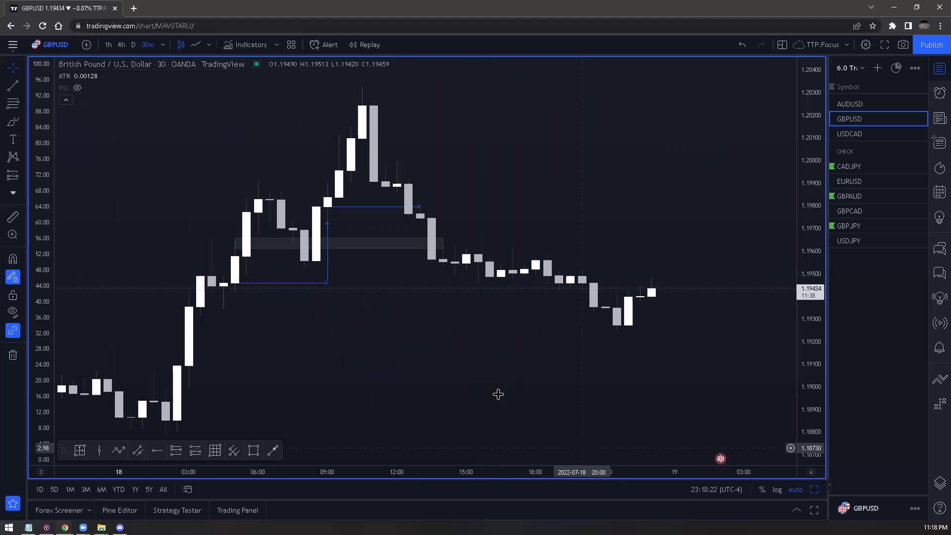
{"action": "scroll", "coordinate": [494, 391], "scroll_direction": "down", "scroll_amount": 3}
{"action": "scroll", "coordinate": [321, 342], "scroll_direction": "down", "scroll_amount": 1}
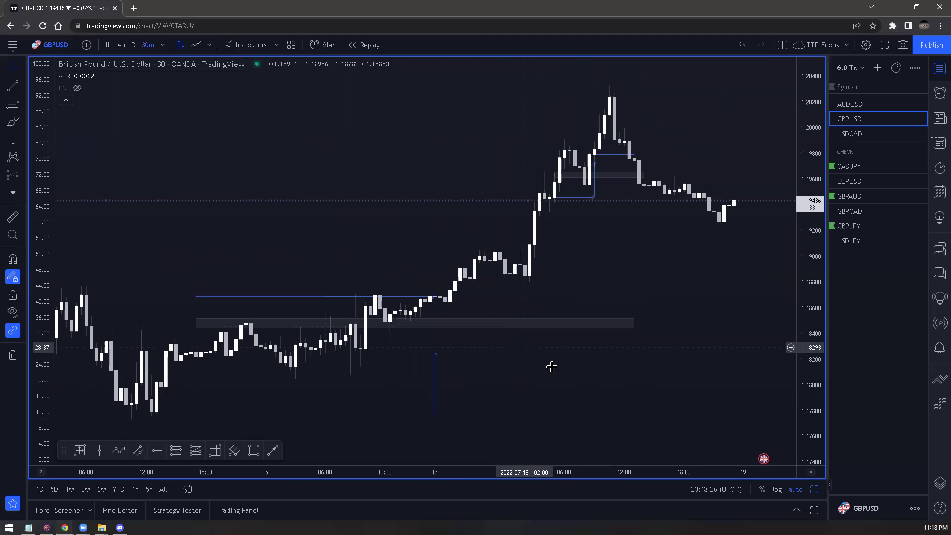
{"action": "left_click_drag", "start_coordinate": [817, 322], "coordinate": [814, 298]}
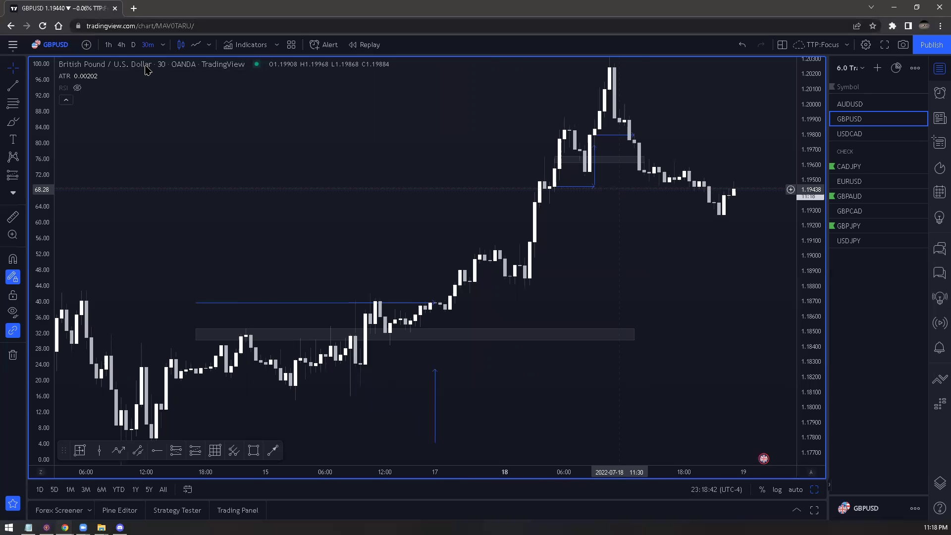
- Switch GBPUSD to the 4-hour interval and examine the July 18 candles around the upper grey zone
{"action": "left_click", "coordinate": [122, 44]}
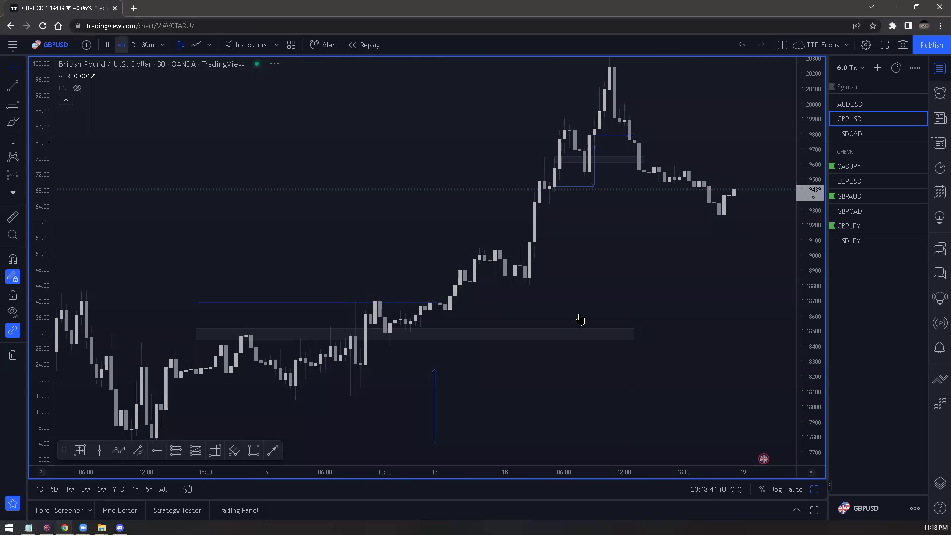
{"action": "scroll", "coordinate": [578, 313], "scroll_direction": "up", "scroll_amount": 2}
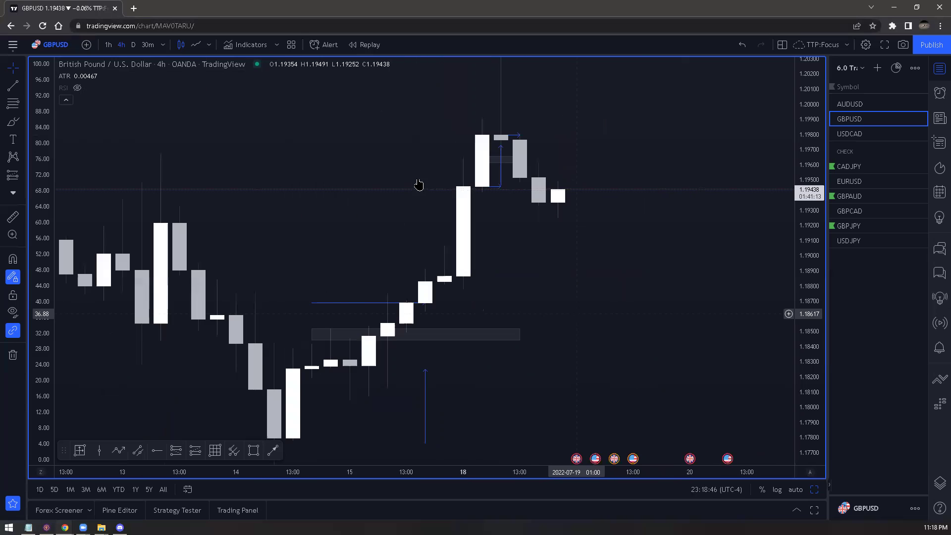
{"action": "scroll", "coordinate": [424, 181], "scroll_direction": "up", "scroll_amount": 2}
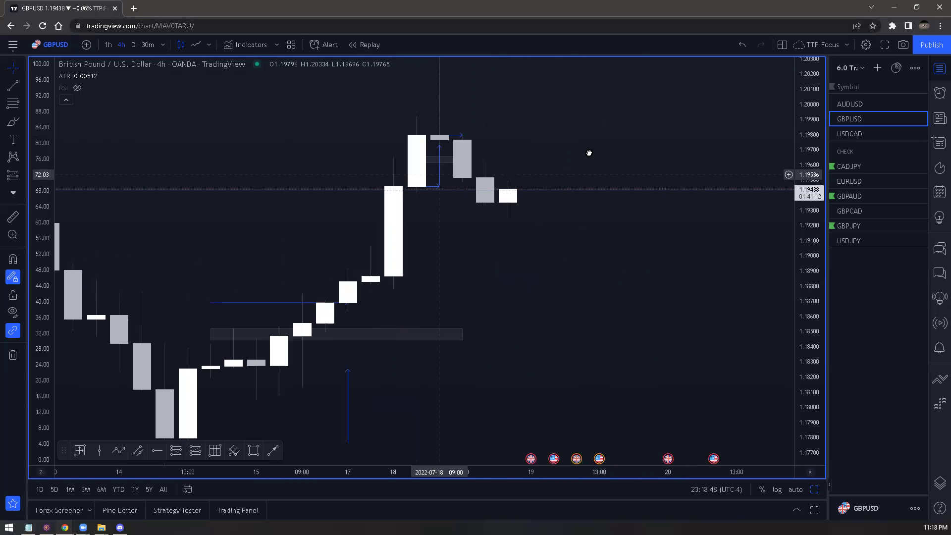
{"action": "left_click_drag", "start_coordinate": [589, 152], "coordinate": [633, 206]}
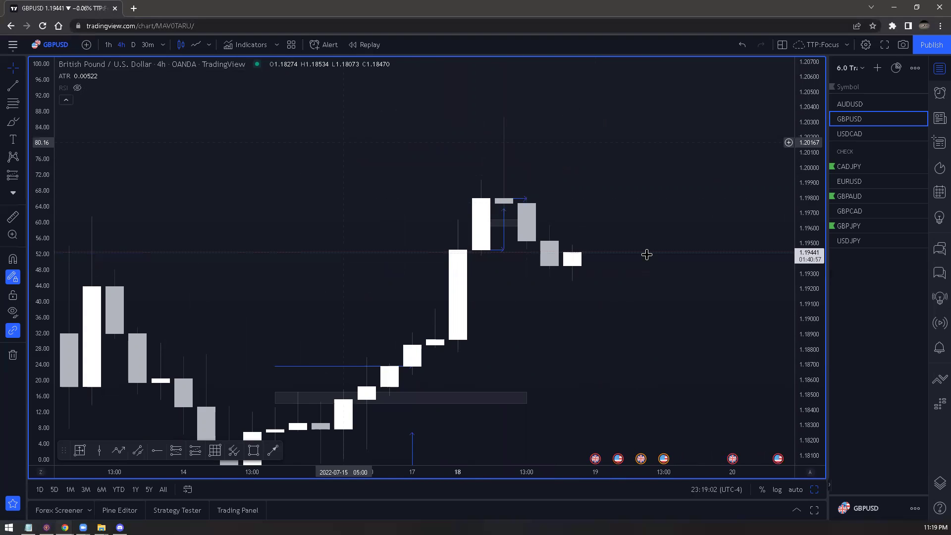
- Return the chart to the daily interval and switch it to USDCAD
{"action": "left_click", "coordinate": [134, 45]}
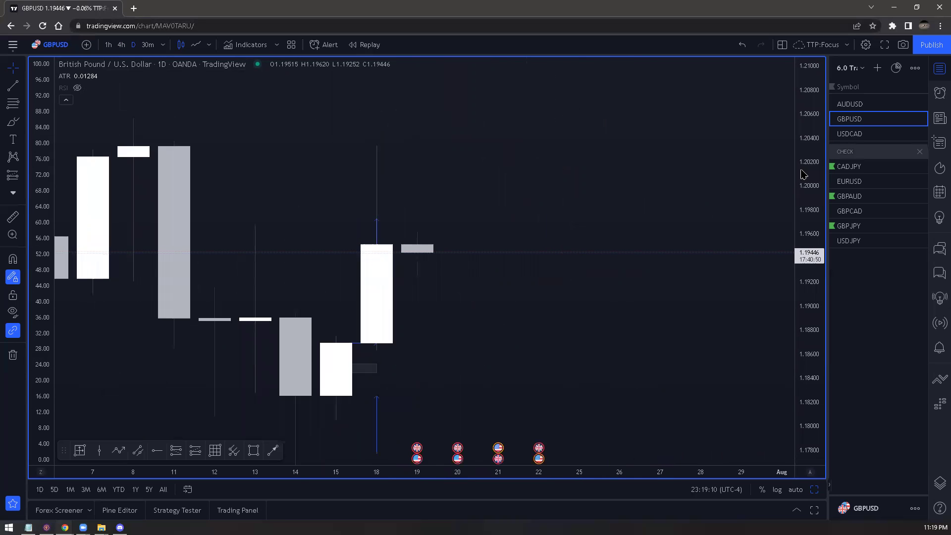
{"action": "key", "text": "Down"}
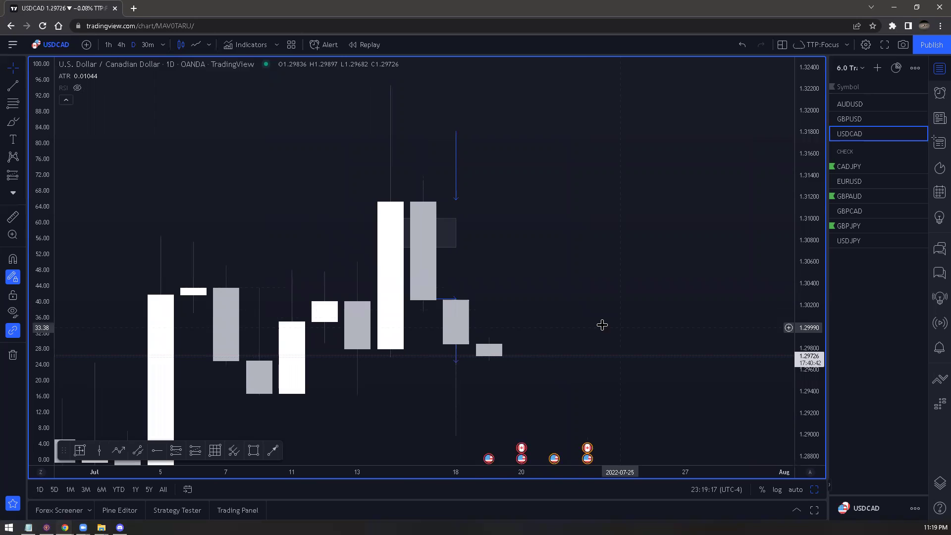
- Switch USDCAD to the 30-minute interval and frame the large grey zone with the price drop below it
{"action": "left_click", "coordinate": [148, 45]}
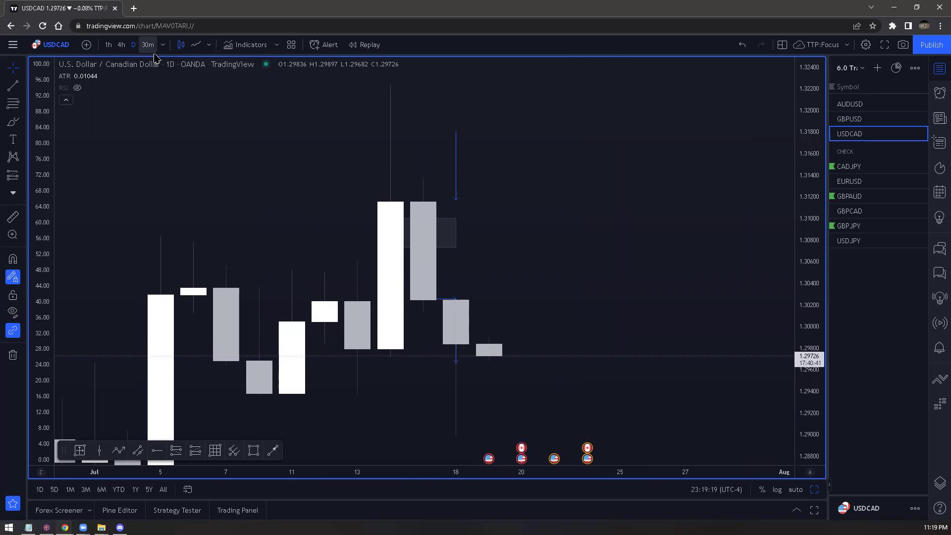
{"action": "scroll", "coordinate": [486, 446], "scroll_direction": "down", "scroll_amount": 3}
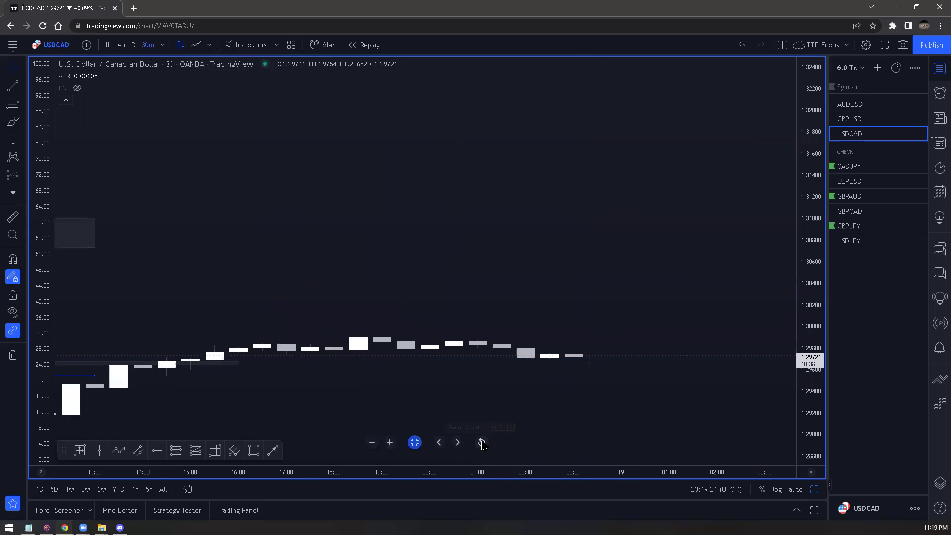
{"action": "mouse_move", "coordinate": [483, 443]}
{"action": "scroll", "coordinate": [494, 372], "scroll_direction": "down", "scroll_amount": 5}
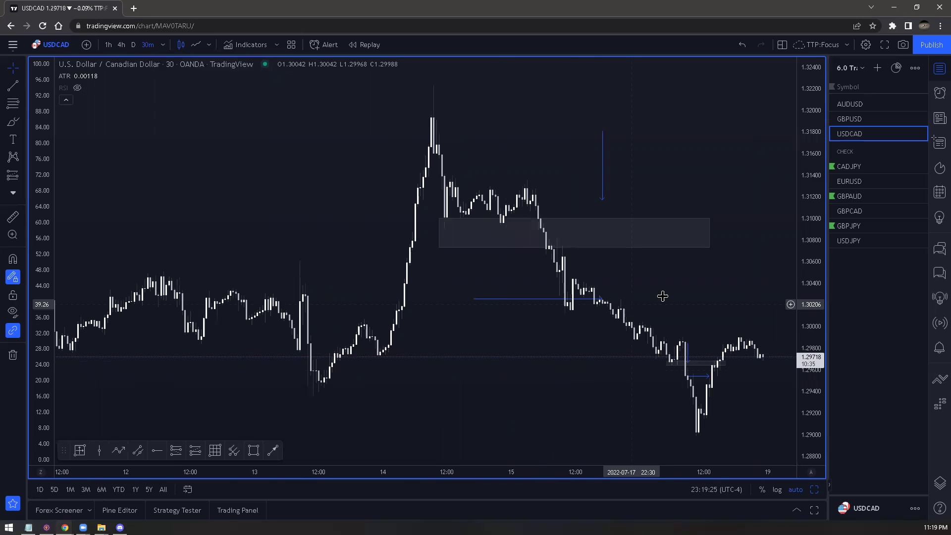
{"action": "left_click_drag", "start_coordinate": [813, 292], "coordinate": [796, 244]}
{"action": "left_click_drag", "start_coordinate": [760, 284], "coordinate": [741, 267]}
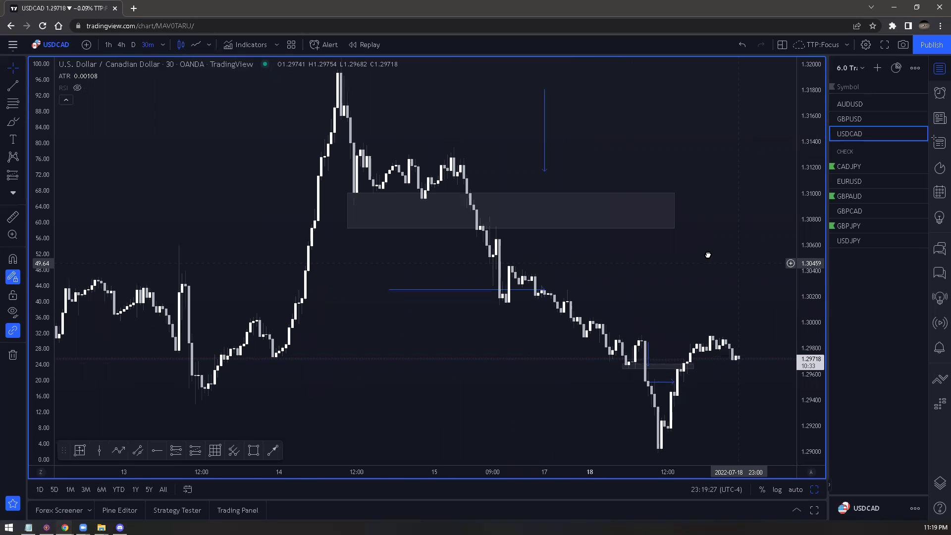
{"action": "left_click_drag", "start_coordinate": [367, 203], "coordinate": [342, 198]}
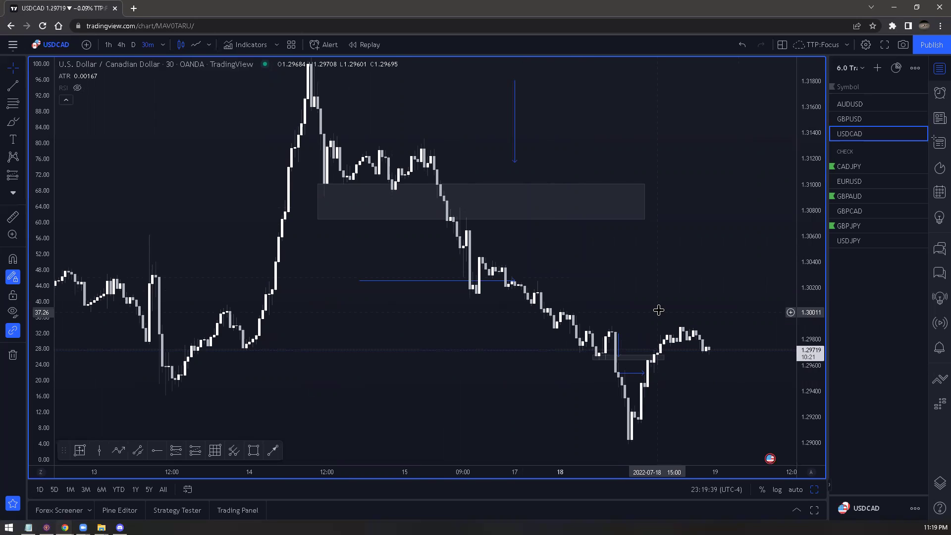
- Examine the small lower grey zone and the July 18 reversal on the 30-minute and 4-hour USDCAD charts
{"action": "scroll", "coordinate": [694, 357], "scroll_direction": "up", "scroll_amount": 2}
{"action": "scroll", "coordinate": [793, 346], "scroll_direction": "up", "scroll_amount": 1}
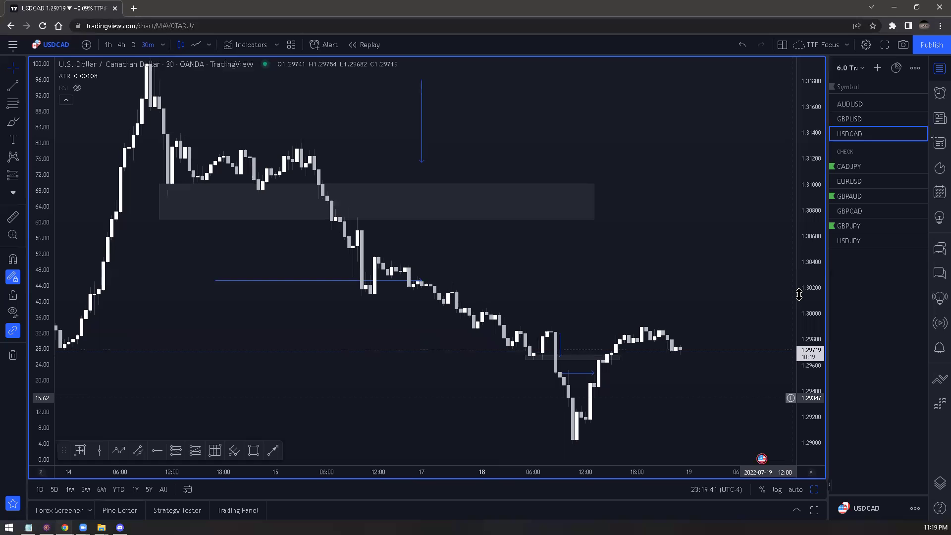
{"action": "left_click_drag", "start_coordinate": [739, 305], "coordinate": [691, 186]}
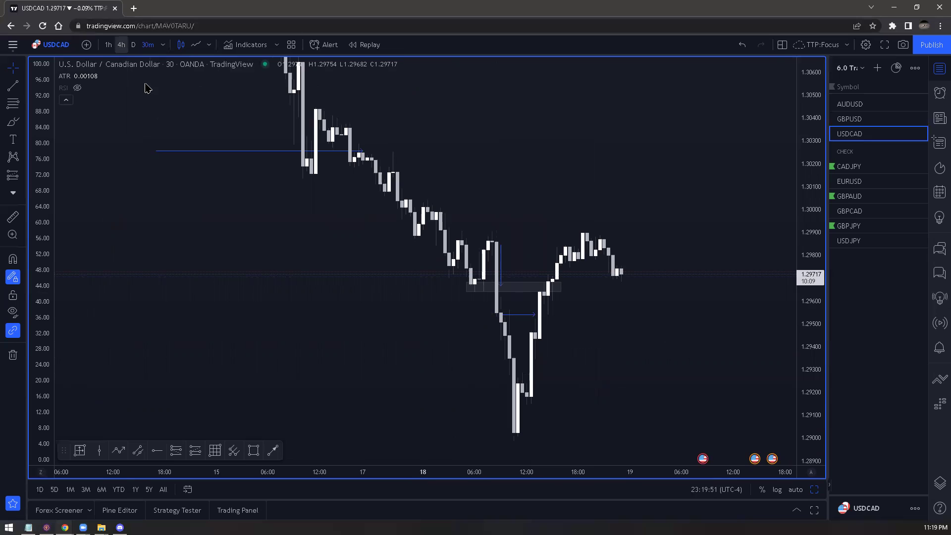
{"action": "scroll", "coordinate": [557, 374], "scroll_direction": "up", "scroll_amount": 2}
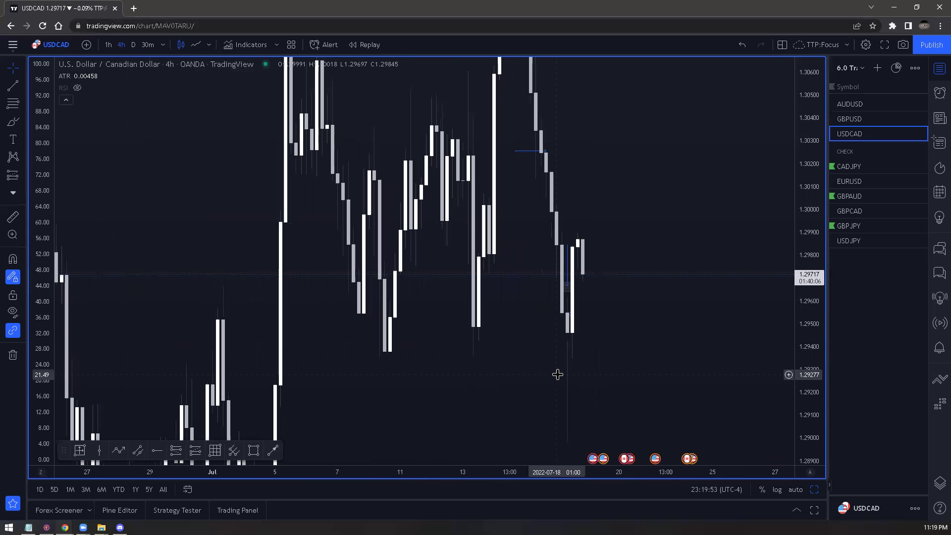
{"action": "scroll", "coordinate": [282, 281], "scroll_direction": "up", "scroll_amount": 5}
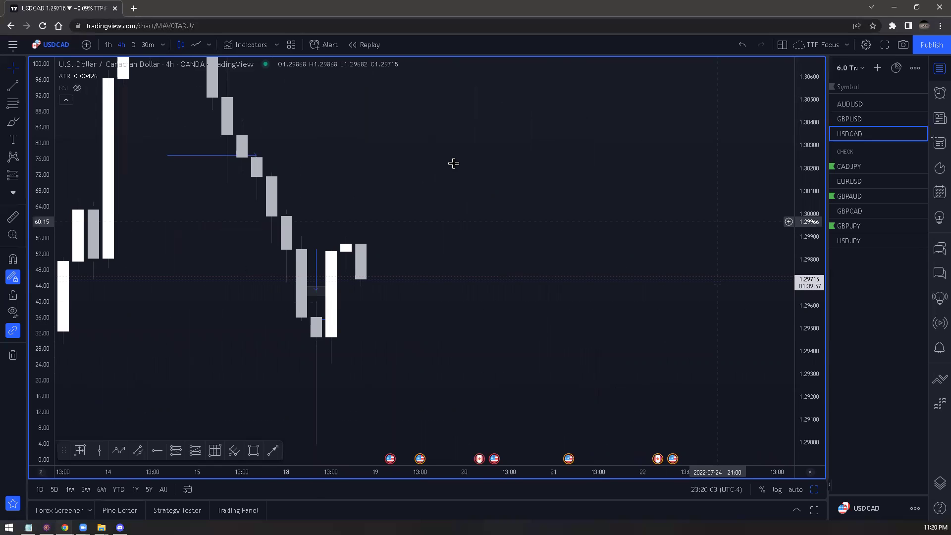
- Return to the daily interval, switch the chart to CADJPY and frame the latest July candles with their arrows
{"action": "left_click", "coordinate": [134, 45]}
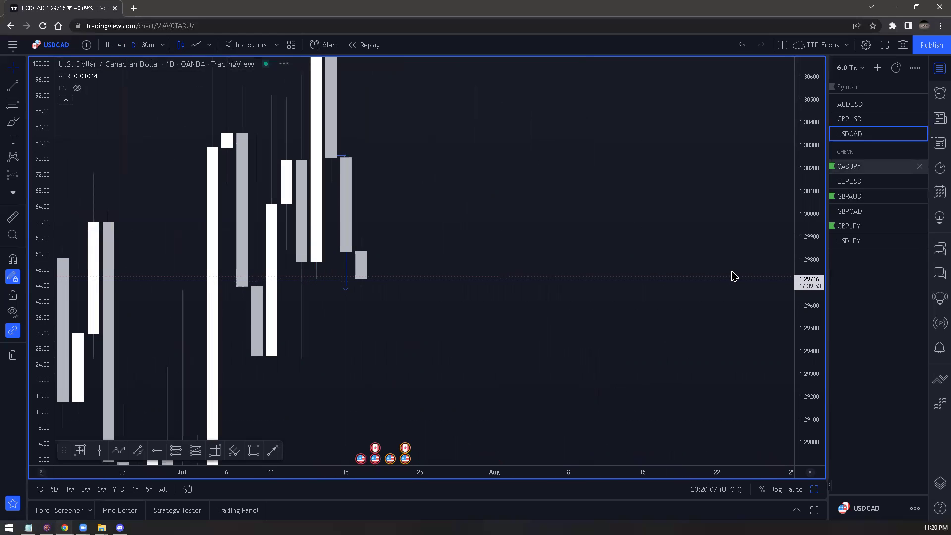
{"action": "key", "text": "Down"}
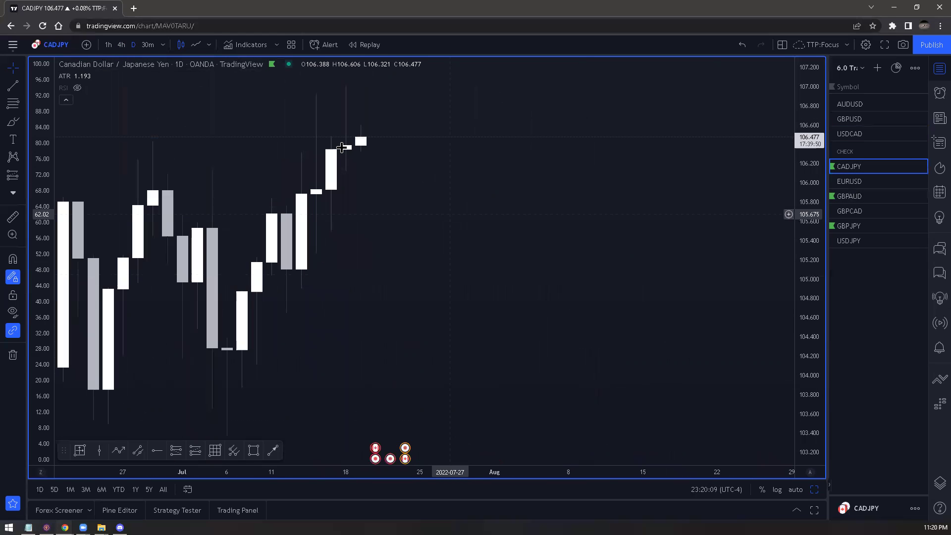
{"action": "scroll", "coordinate": [417, 222], "scroll_direction": "down", "scroll_amount": 2}
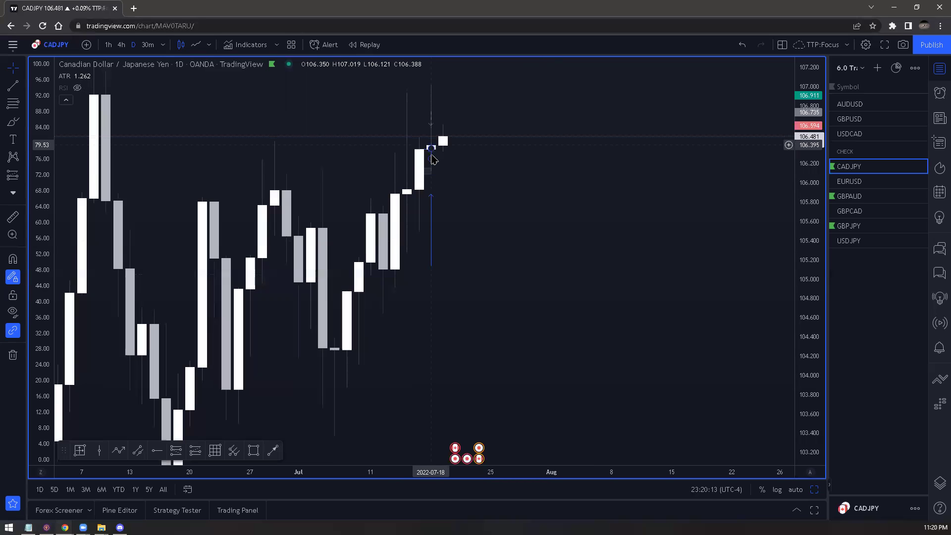
{"action": "scroll", "coordinate": [799, 272], "scroll_direction": "right", "scroll_amount": 1}
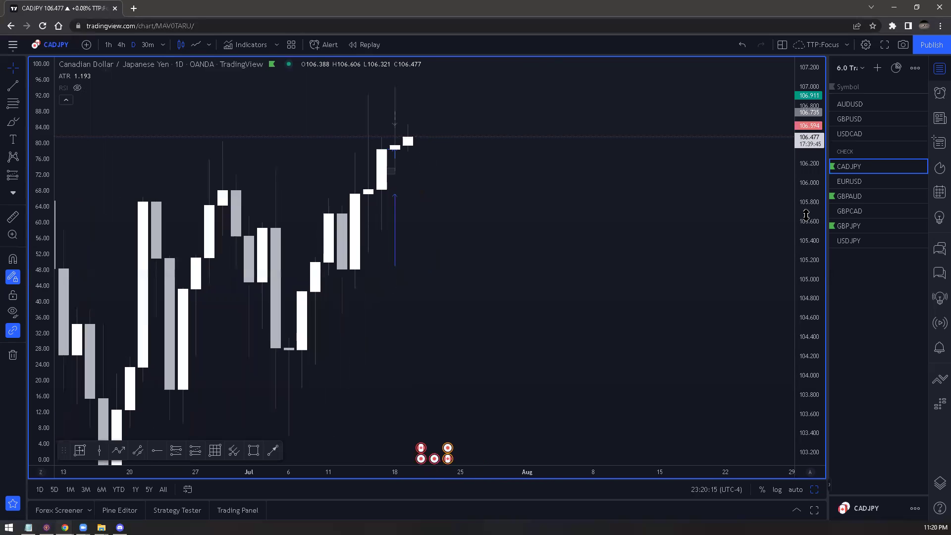
{"action": "scroll", "coordinate": [656, 317], "scroll_direction": "right", "scroll_amount": 1}
{"action": "scroll", "coordinate": [638, 353], "scroll_direction": "right", "scroll_amount": 1}
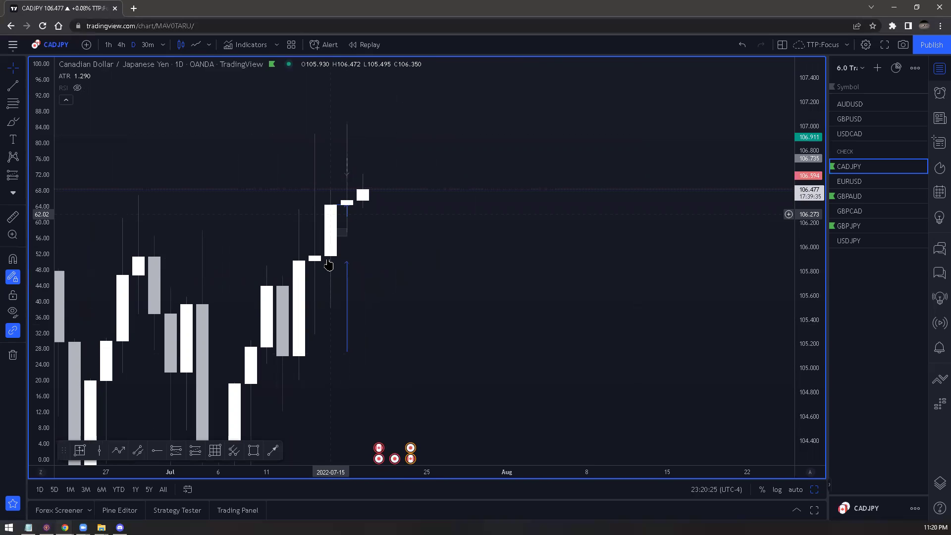
- Label the small grey rectangle on the daily CADJPY chart with the text "D"
{"action": "double_click", "coordinate": [347, 232]}
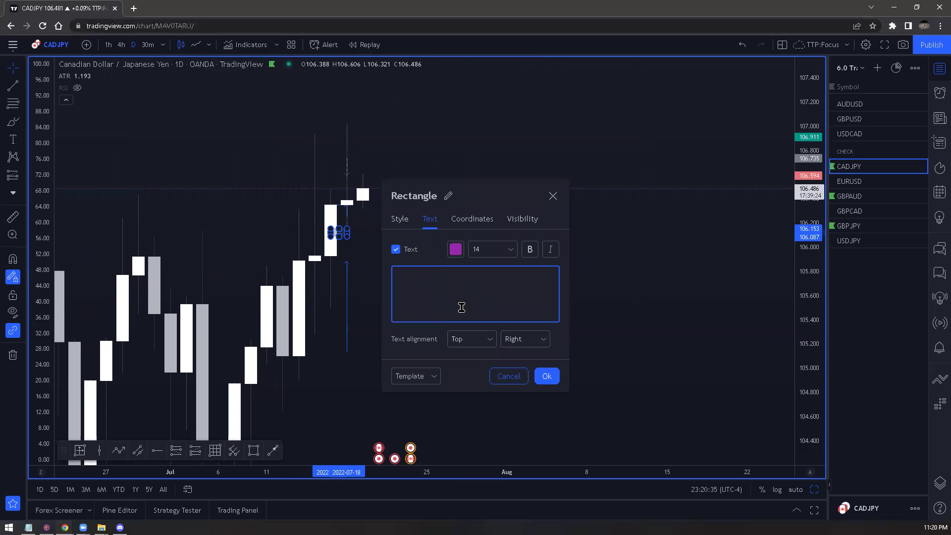
{"action": "type", "text": "D"}
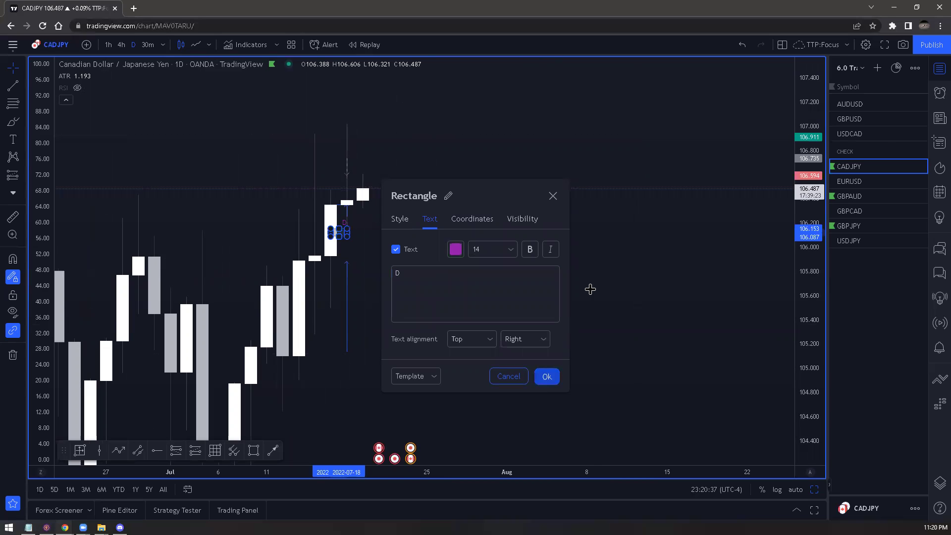
{"action": "left_click", "coordinate": [329, 157]}
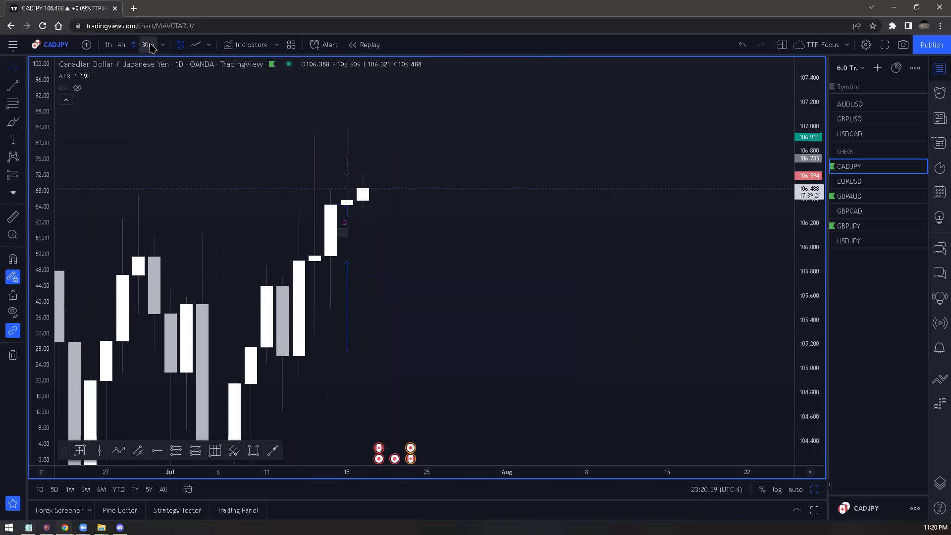
- Switch CADJPY to the 30-minute interval and frame the grey D zone with the July 18 price action around it
{"action": "type", "text": "30"}
{"action": "key", "text": "Return"}
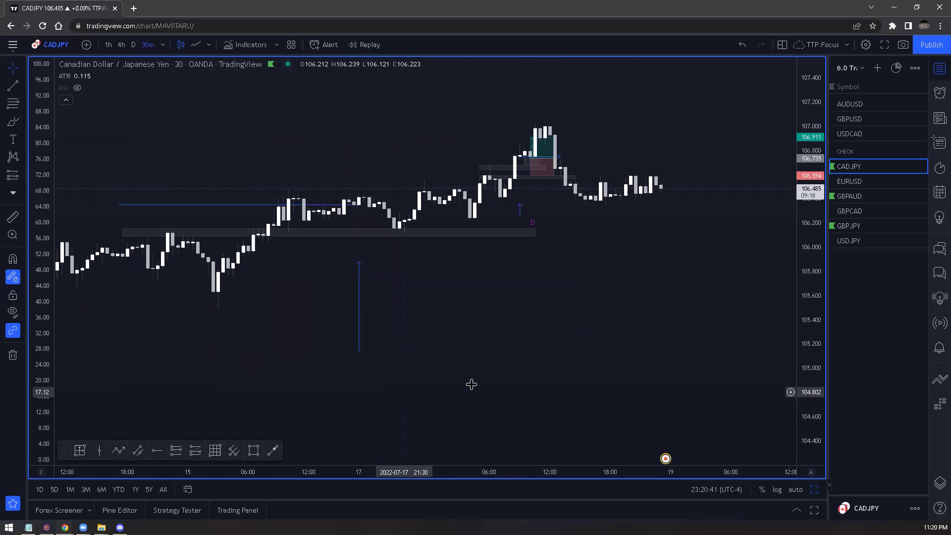
{"action": "scroll", "coordinate": [541, 384], "scroll_direction": "down", "scroll_amount": 3}
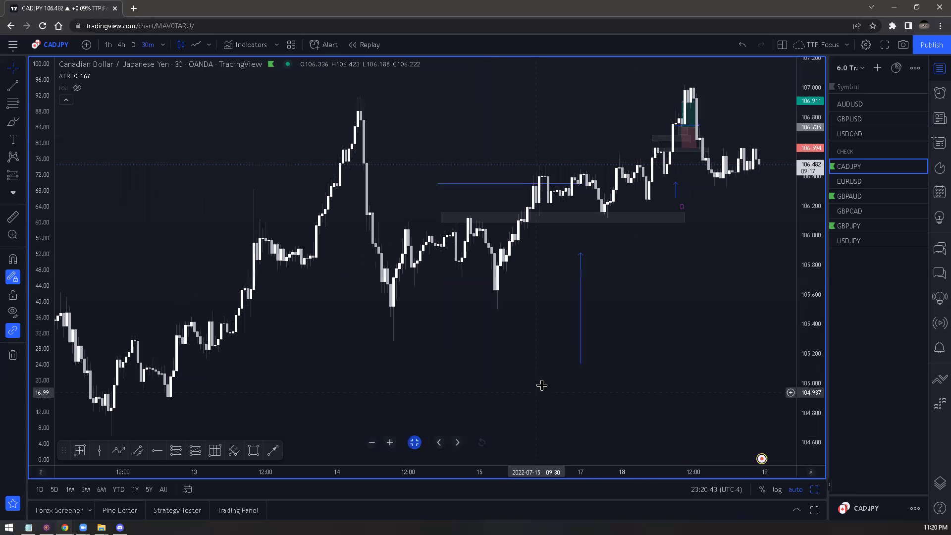
{"action": "left_click_drag", "start_coordinate": [812, 347], "coordinate": [800, 215]}
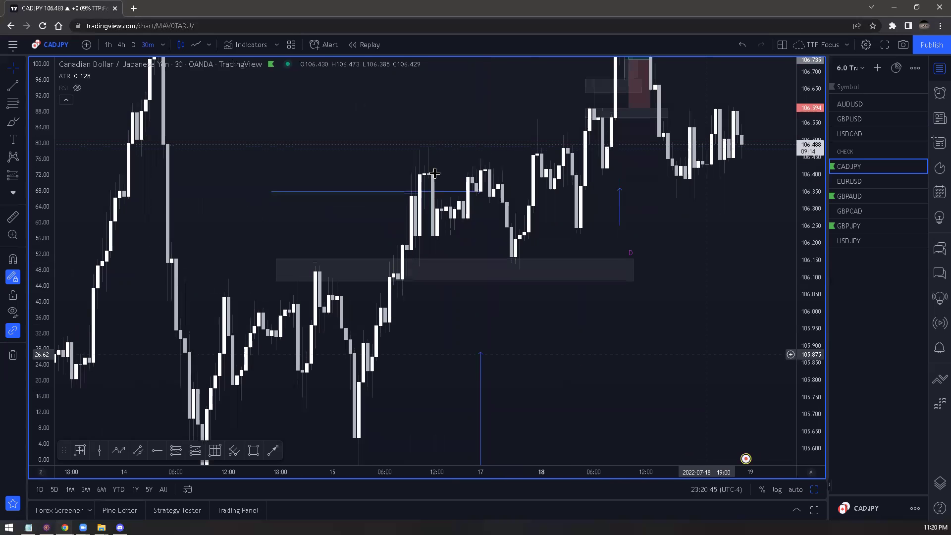
{"action": "left_click_drag", "start_coordinate": [459, 169], "coordinate": [448, 141]}
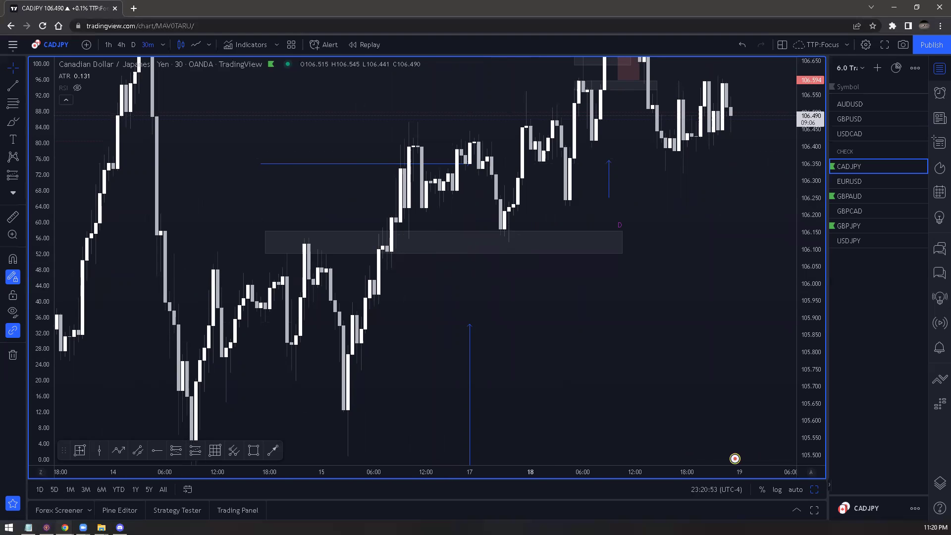
- Switch to the Notepad strategy notes and move the "multiple wick rejections" entry below "Head and Shoulders"
{"action": "key", "text": "alt+Tab"}
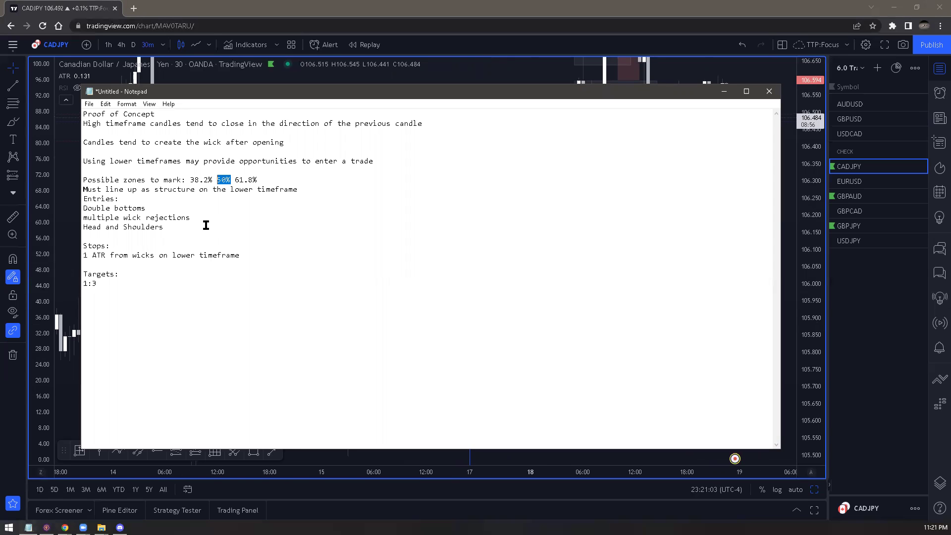
{"action": "left_click_drag", "start_coordinate": [88, 212], "coordinate": [80, 217]}
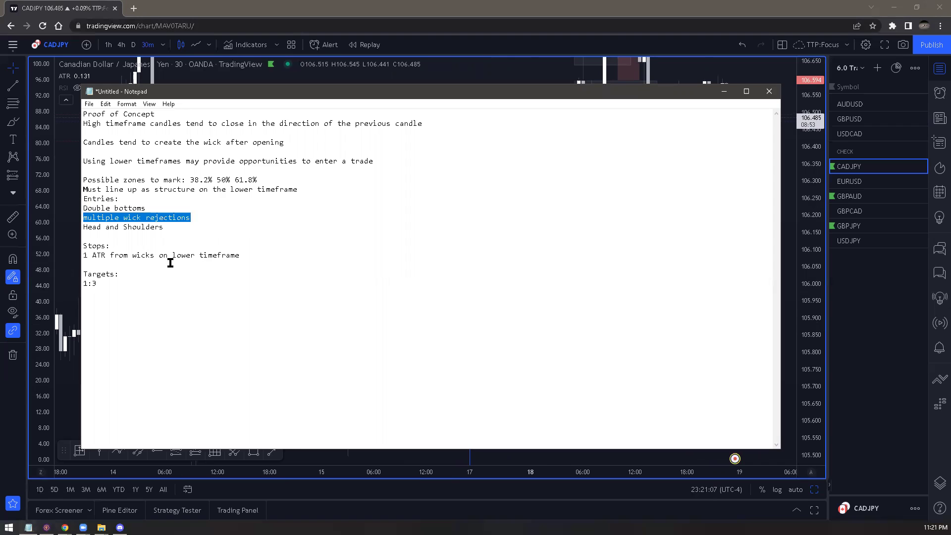
{"action": "key", "text": "BackSpace"}
{"action": "key", "text": "Delete"}
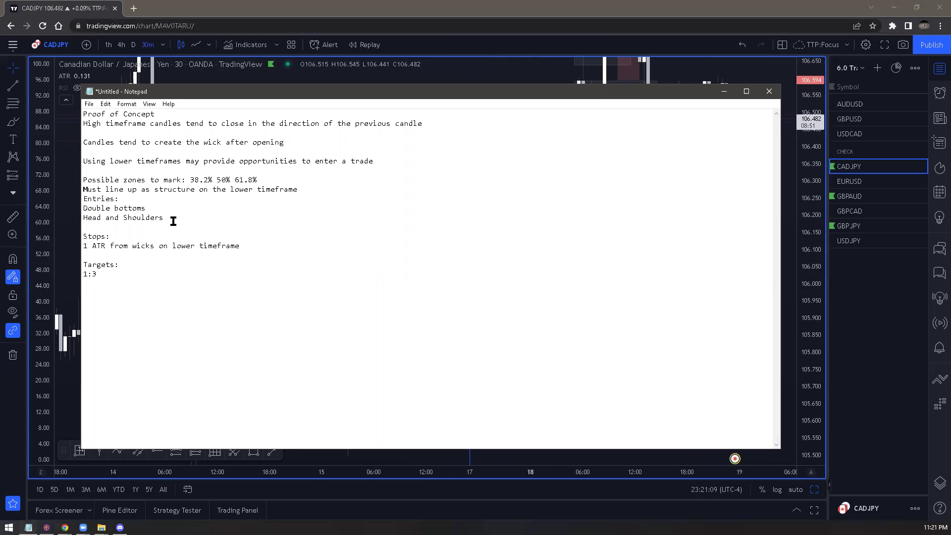
{"action": "key", "text": "ctrl+z"}
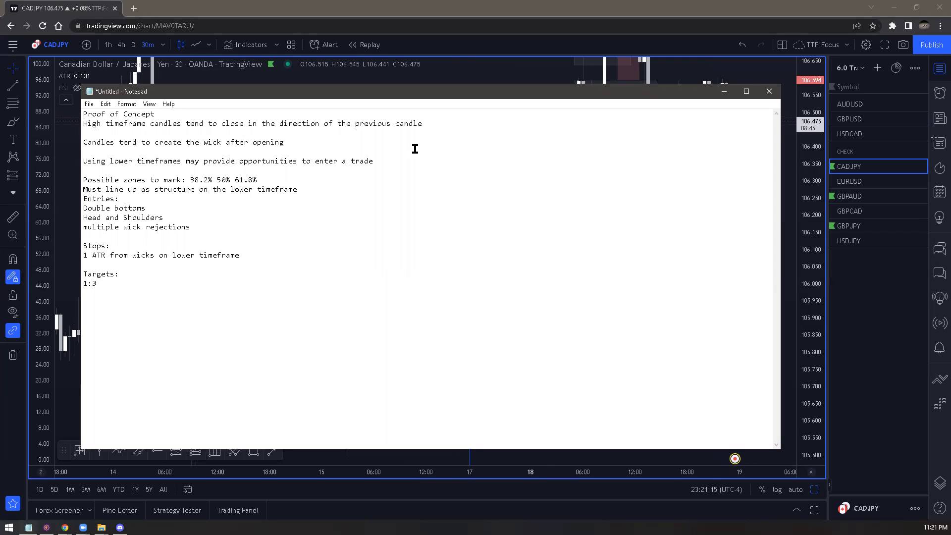
- Switch back to TradingView and examine how the 30-minute CADJPY candles react at the D zone and the smaller zones above it
{"action": "key", "text": "alt+Tab"}
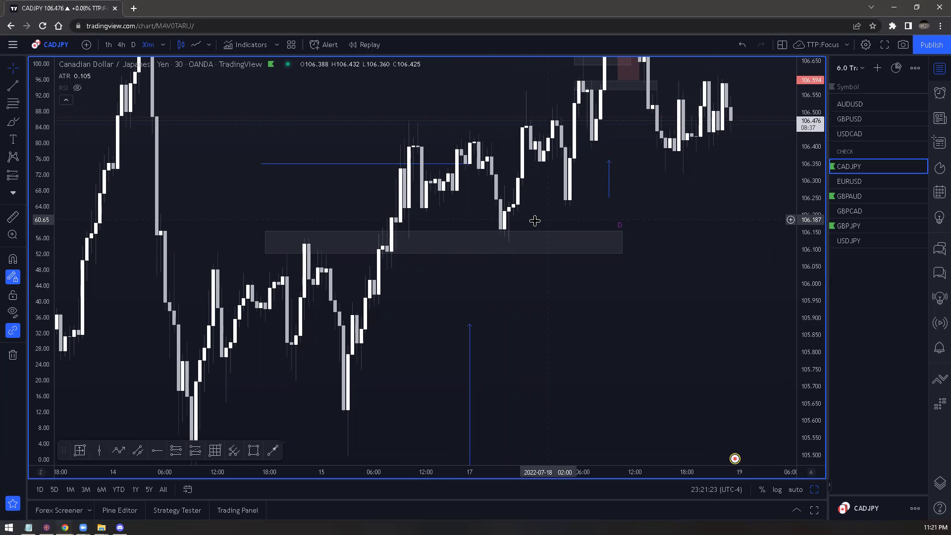
{"action": "scroll", "coordinate": [537, 219], "scroll_direction": "right", "scroll_amount": 1}
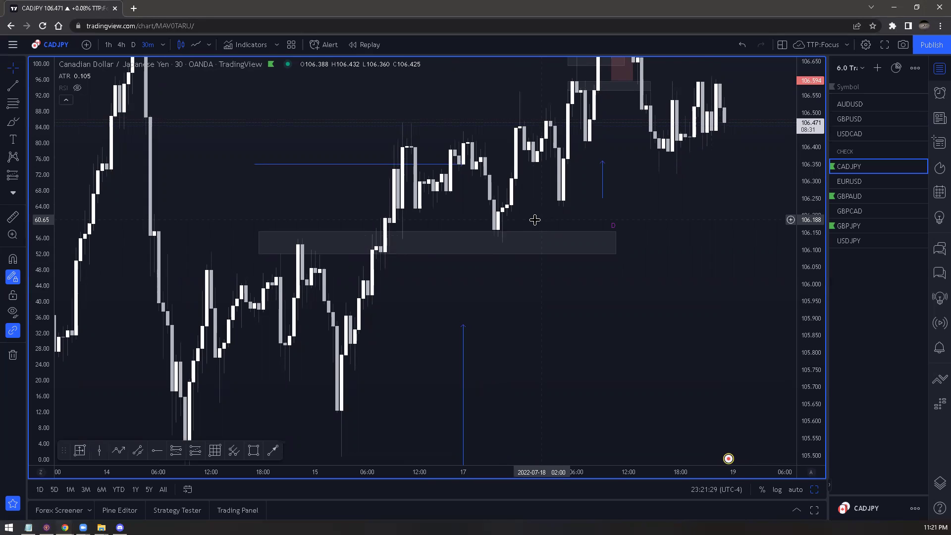
{"action": "left_click_drag", "start_coordinate": [488, 310], "coordinate": [478, 331]}
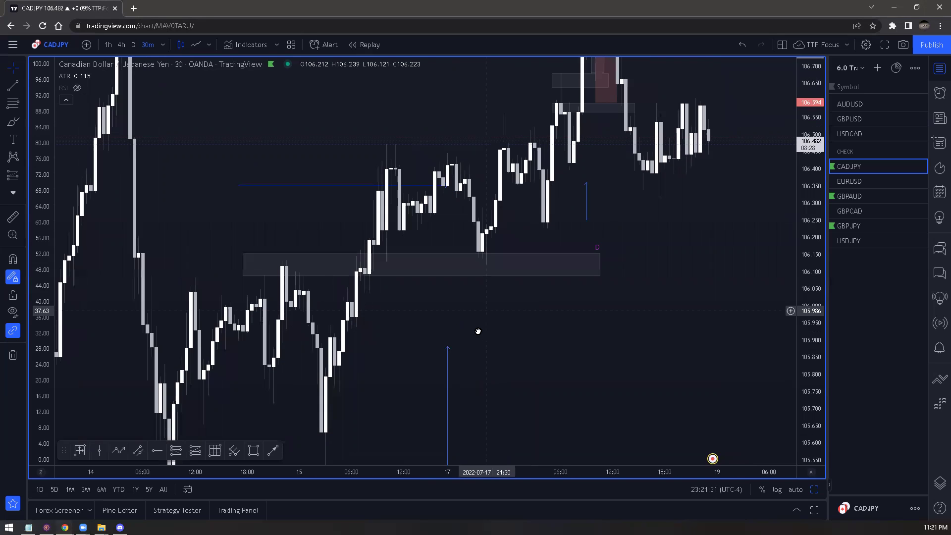
{"action": "left_click", "coordinate": [466, 274]}
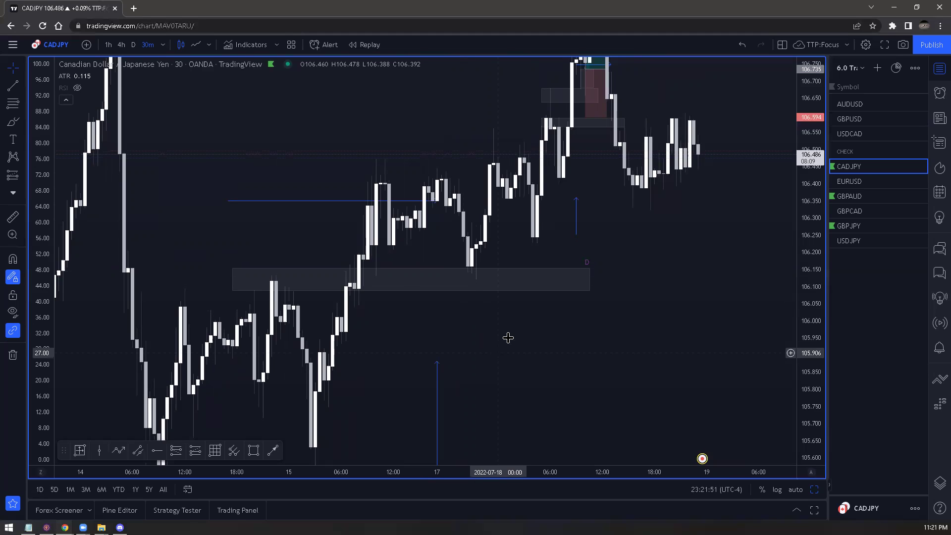
{"action": "left_click", "coordinate": [472, 269]}
{"action": "left_click", "coordinate": [478, 251]}
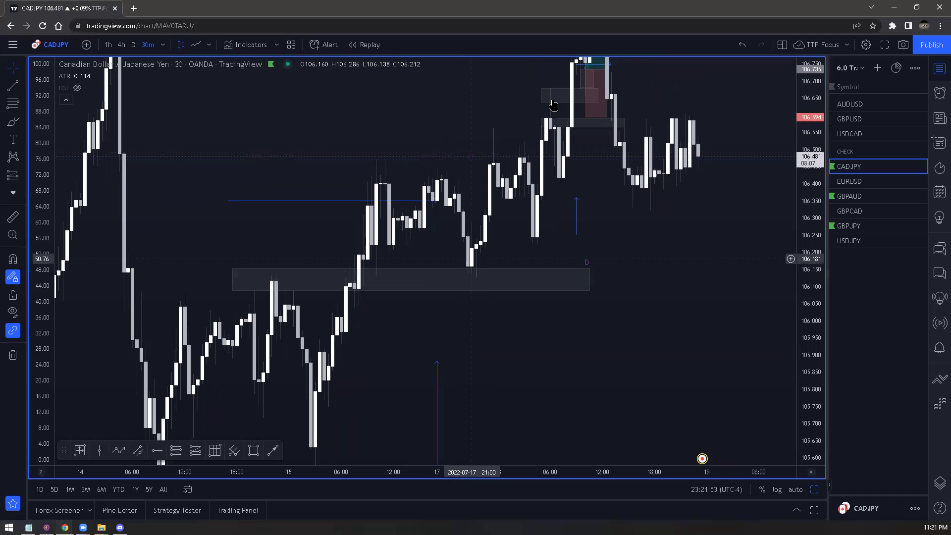
{"action": "left_click_drag", "start_coordinate": [626, 288], "coordinate": [606, 321]}
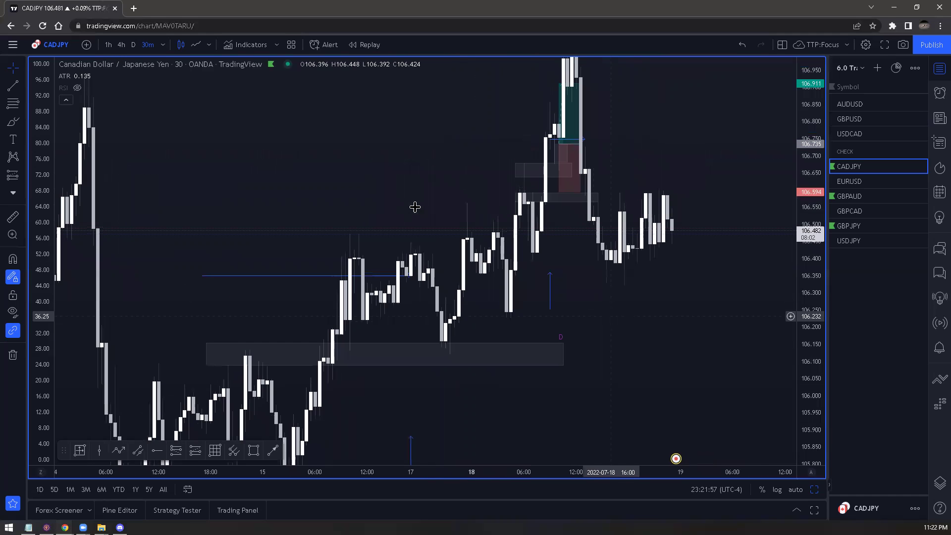
{"action": "scroll", "coordinate": [431, 247], "scroll_direction": "up", "scroll_amount": 1}
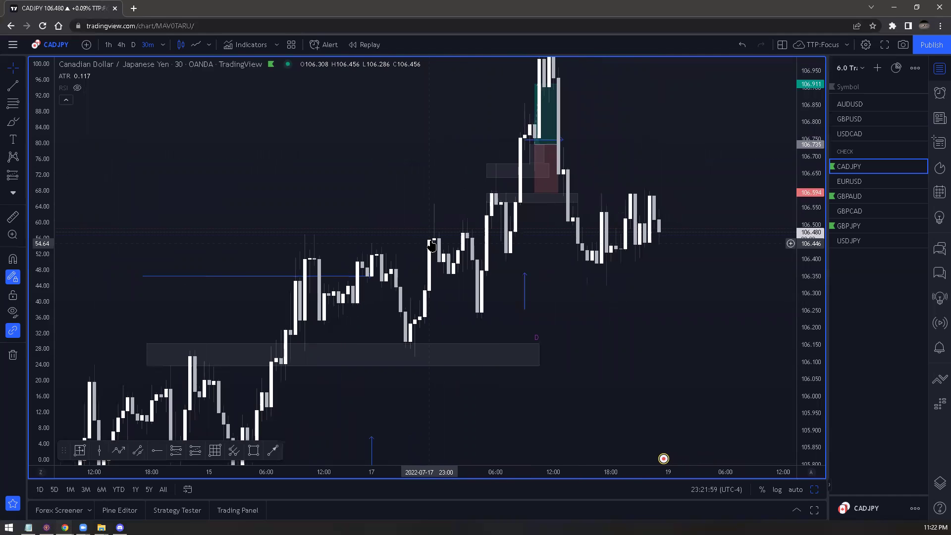
{"action": "scroll", "coordinate": [427, 260], "scroll_direction": "up", "scroll_amount": 2}
- Switch CADJPY to the 4-hour interval and frame the July 18 candles around the arrows and small grey zones
{"action": "left_click", "coordinate": [122, 46]}
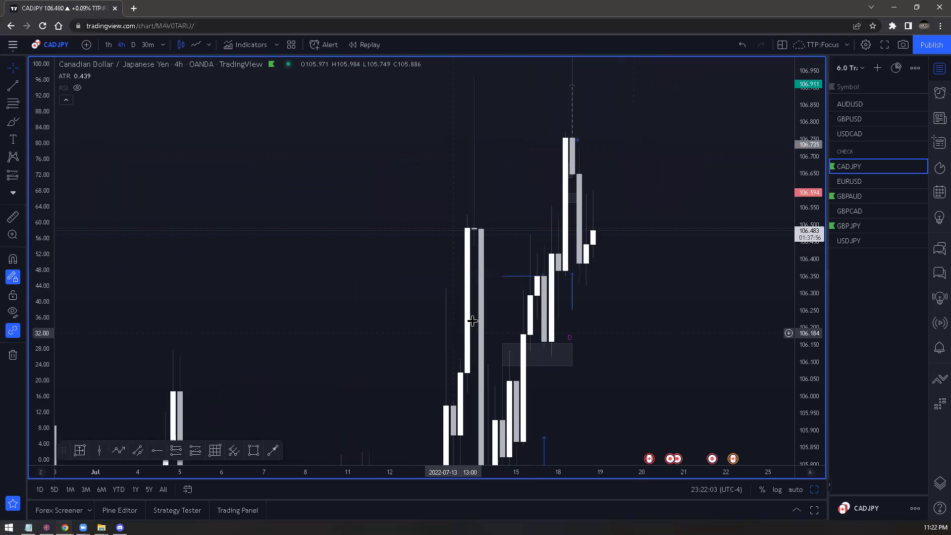
{"action": "scroll", "coordinate": [639, 377], "scroll_direction": "up", "scroll_amount": 2}
{"action": "scroll", "coordinate": [644, 278], "scroll_direction": "up", "scroll_amount": 2}
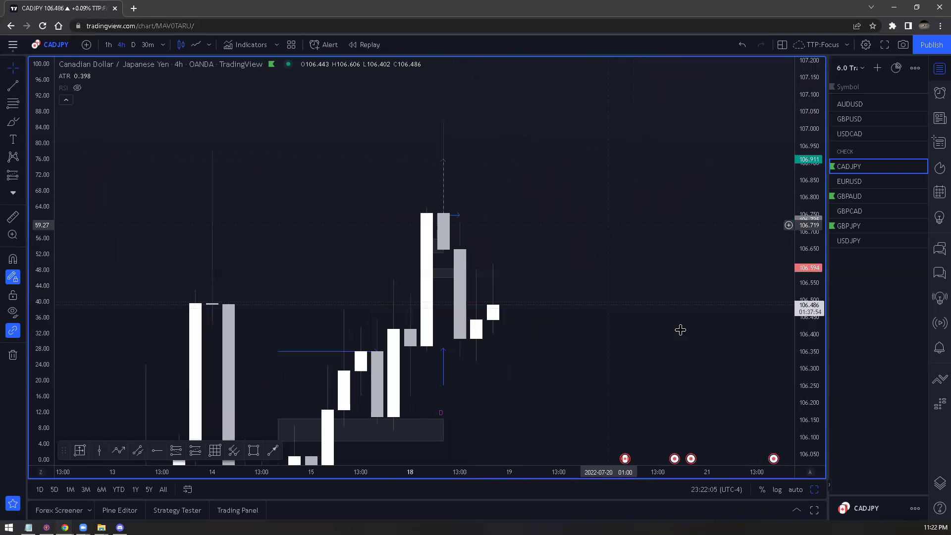
{"action": "scroll", "coordinate": [683, 315], "scroll_direction": "up", "scroll_amount": 1}
{"action": "left_click_drag", "start_coordinate": [666, 314], "coordinate": [684, 315]}
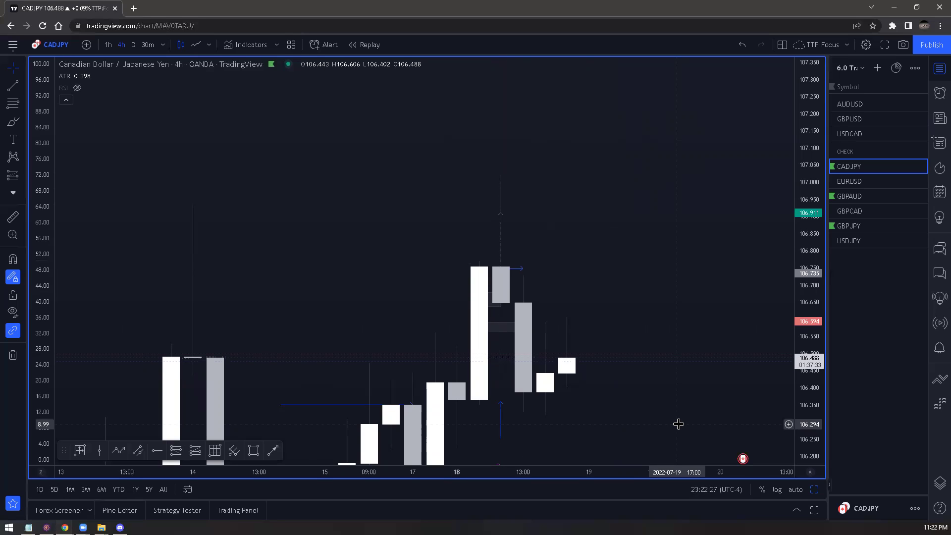
- Switch CADJPY to the 5-minute interval and frame the July 18 long position with its grey zones
{"action": "type", "text": "5"}
{"action": "key", "text": "Return"}
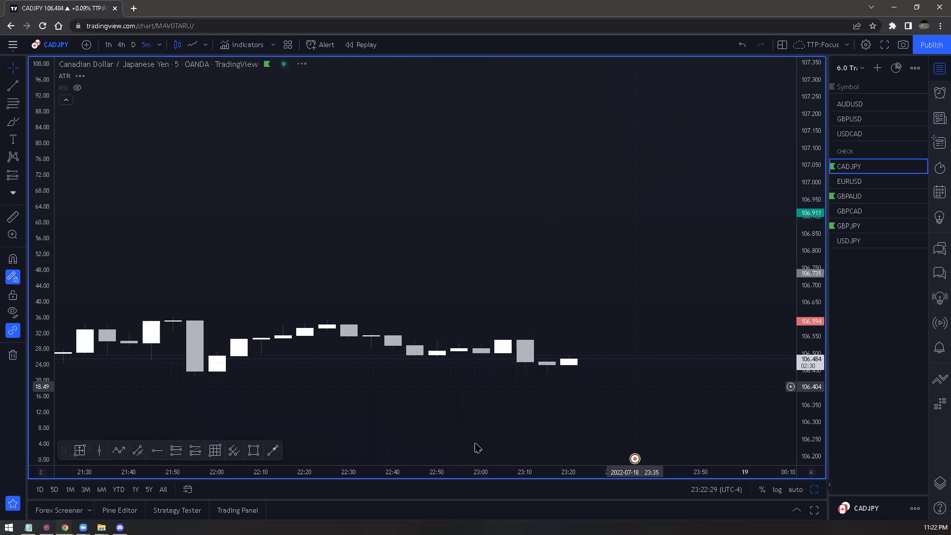
{"action": "scroll", "coordinate": [436, 342], "scroll_direction": "down", "scroll_amount": 5}
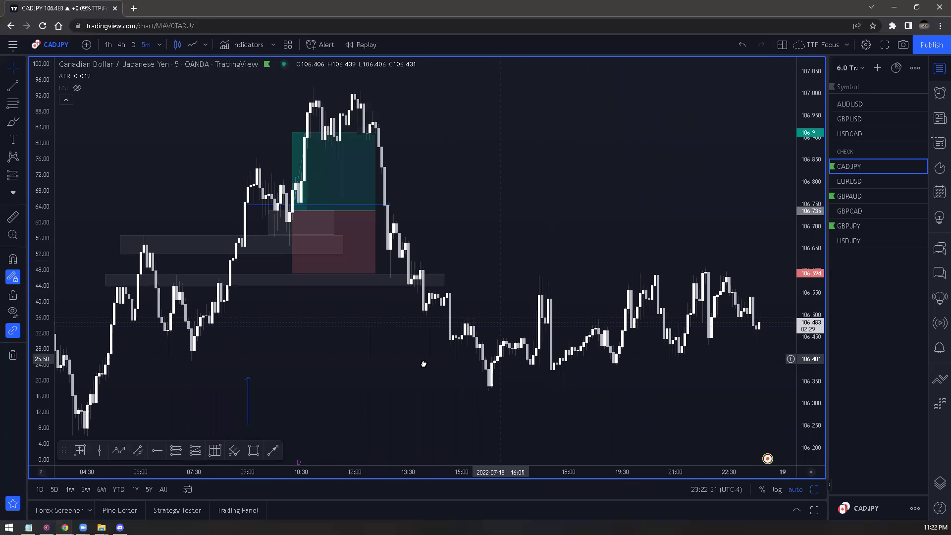
{"action": "scroll", "coordinate": [502, 413], "scroll_direction": "left", "scroll_amount": 5}
{"action": "scroll", "coordinate": [397, 239], "scroll_direction": "left", "scroll_amount": 4}
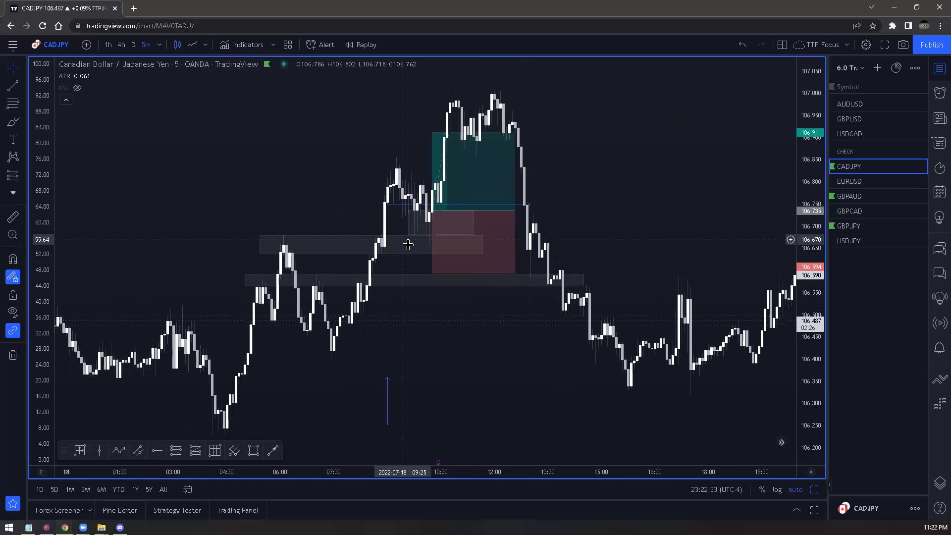
- Examine the CADJPY long position's entry, stop, target and risk/reward ratio against the 5-minute grey zones
{"action": "left_click", "coordinate": [409, 233]}
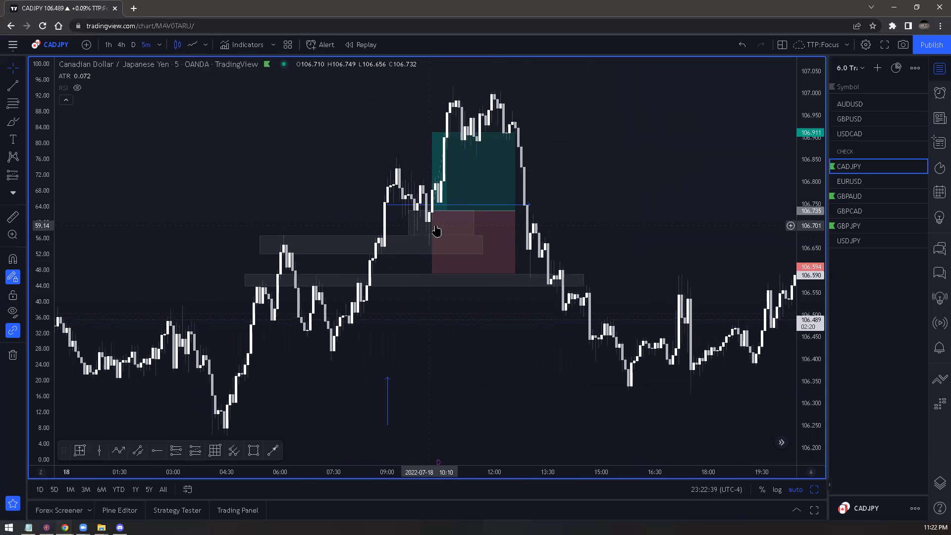
{"action": "left_click", "coordinate": [434, 236]}
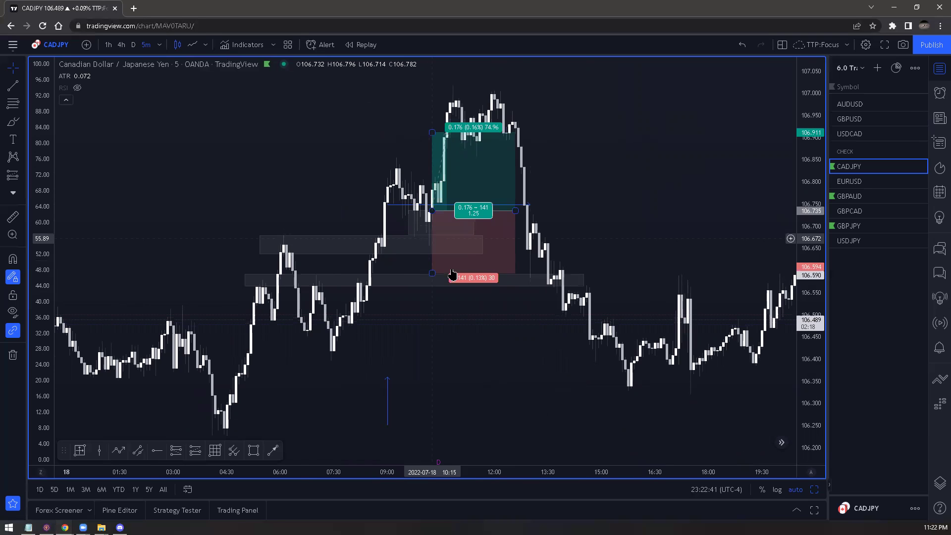
{"action": "left_click", "coordinate": [452, 353]}
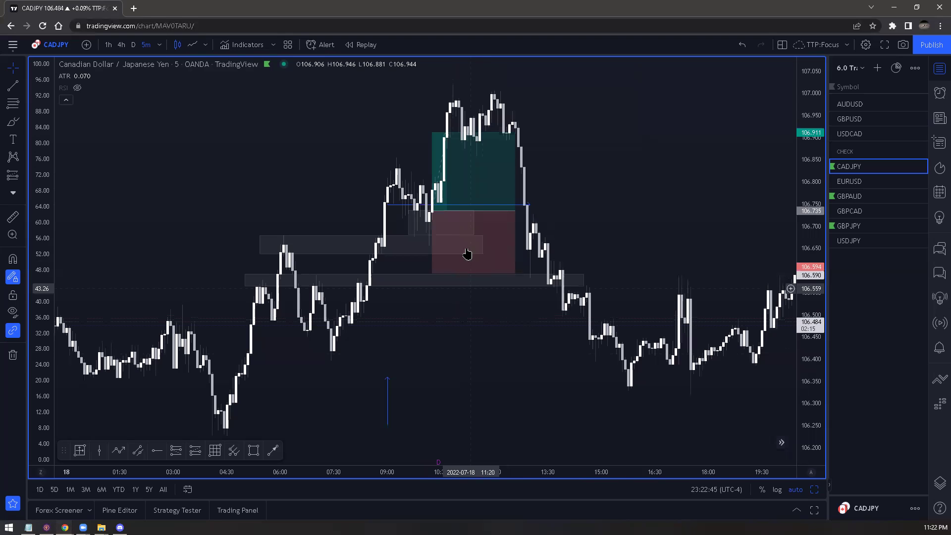
{"action": "left_click", "coordinate": [441, 251]}
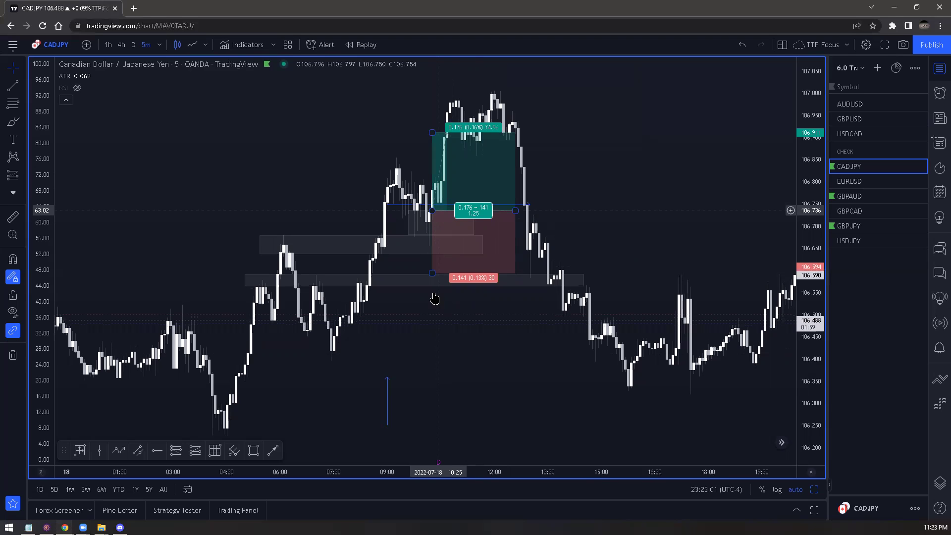
{"action": "left_click", "coordinate": [457, 297]}
{"action": "left_click", "coordinate": [520, 211]}
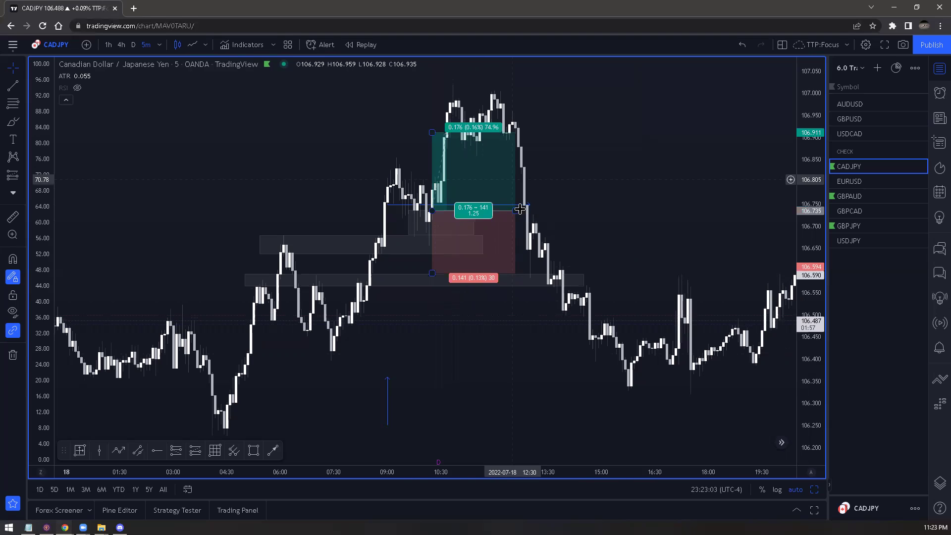
{"action": "left_click", "coordinate": [557, 182]}
{"action": "left_click", "coordinate": [456, 212]}
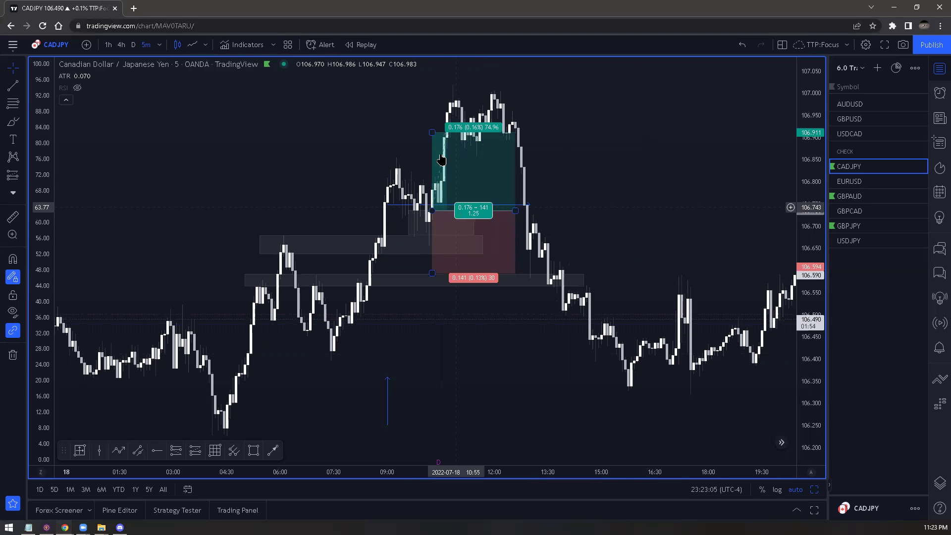
{"action": "left_click", "coordinate": [440, 206]}
{"action": "left_click", "coordinate": [473, 198]}
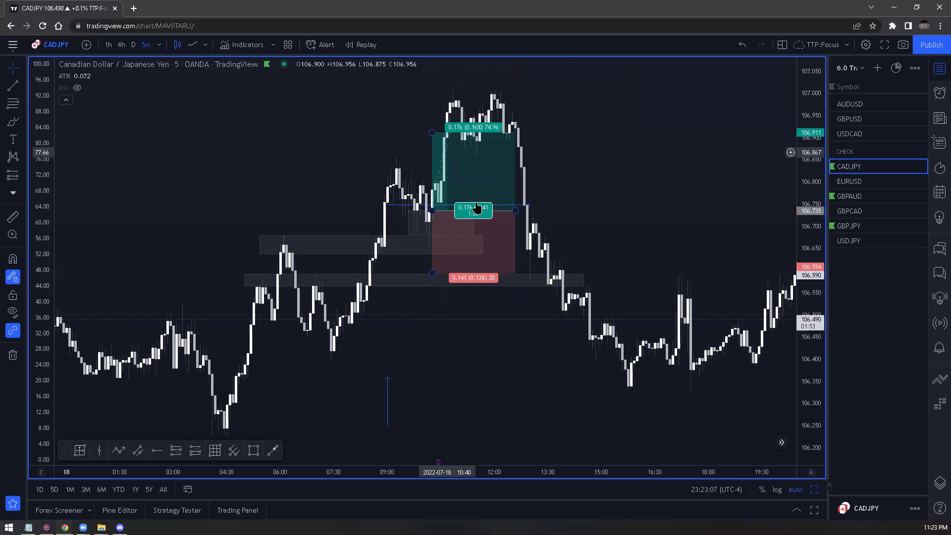
{"action": "left_click", "coordinate": [557, 174]}
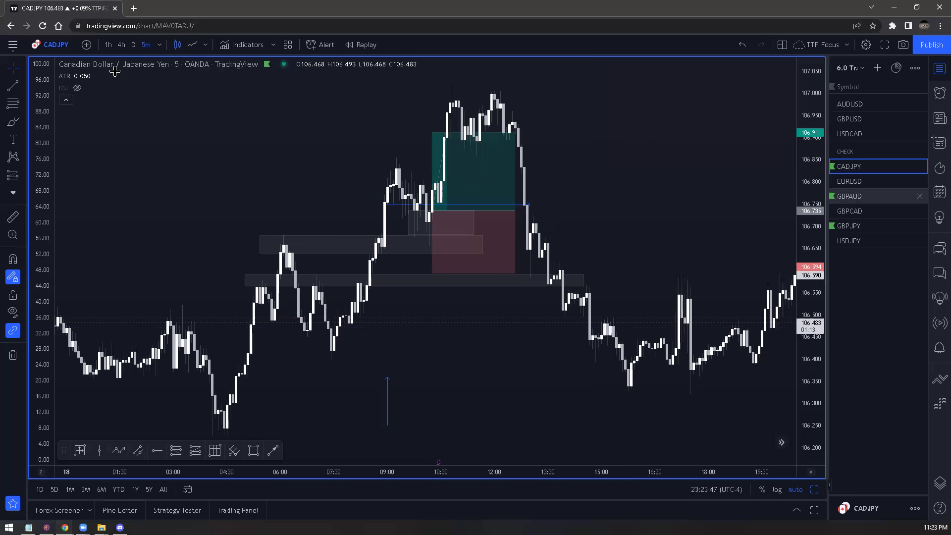
- Return to the daily interval, switch the chart to EURUSD and enlarge the latest July candles
{"action": "left_click", "coordinate": [134, 45]}
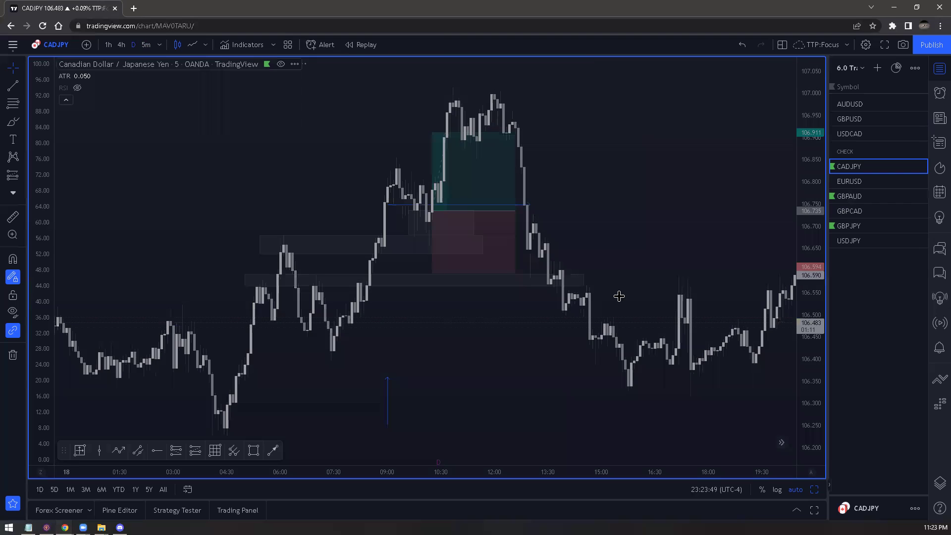
{"action": "left_click", "coordinate": [846, 181]}
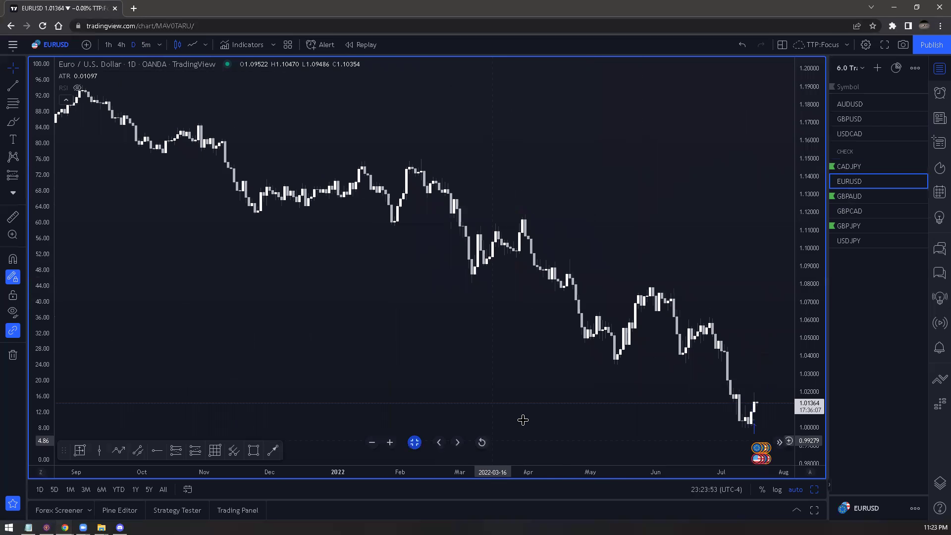
{"action": "scroll", "coordinate": [524, 420], "scroll_direction": "up", "scroll_amount": 3}
{"action": "scroll", "coordinate": [523, 419], "scroll_direction": "up", "scroll_amount": 3}
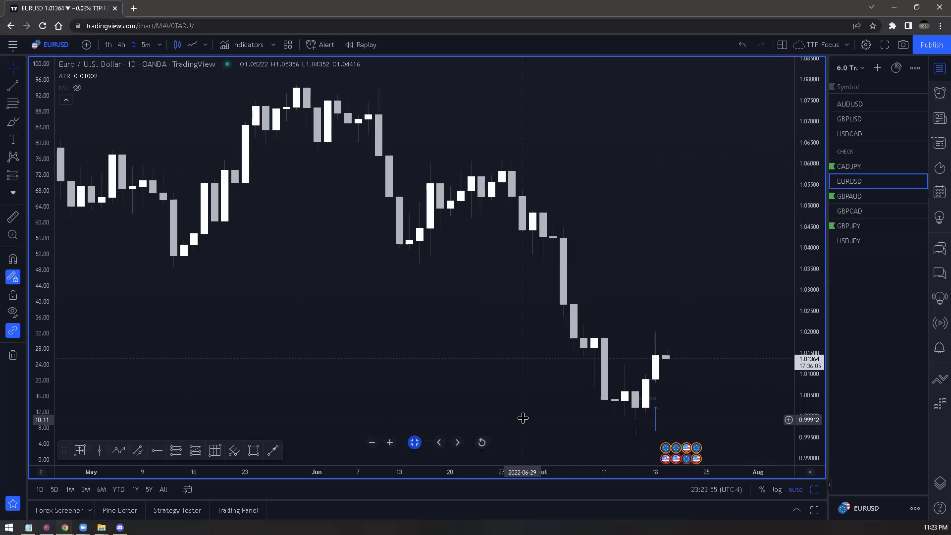
- Switch EURUSD to the 30-minute interval and frame the July 14 to 18 candles around the grey zone and blue arrow
{"action": "scroll", "coordinate": [559, 408], "scroll_direction": "up", "scroll_amount": 3}
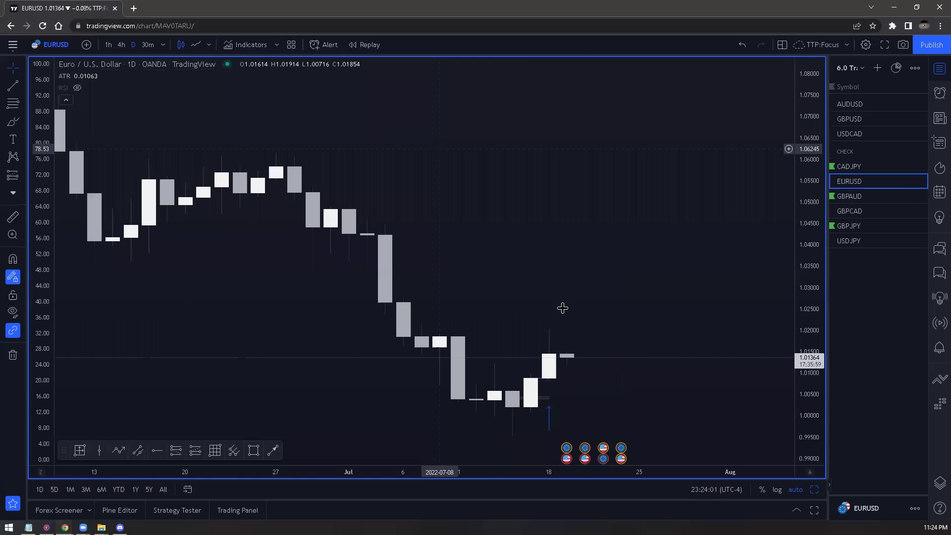
{"action": "type", "text": "30"}
{"action": "key", "text": "Return"}
{"action": "scroll", "coordinate": [556, 416], "scroll_direction": "up", "scroll_amount": 6}
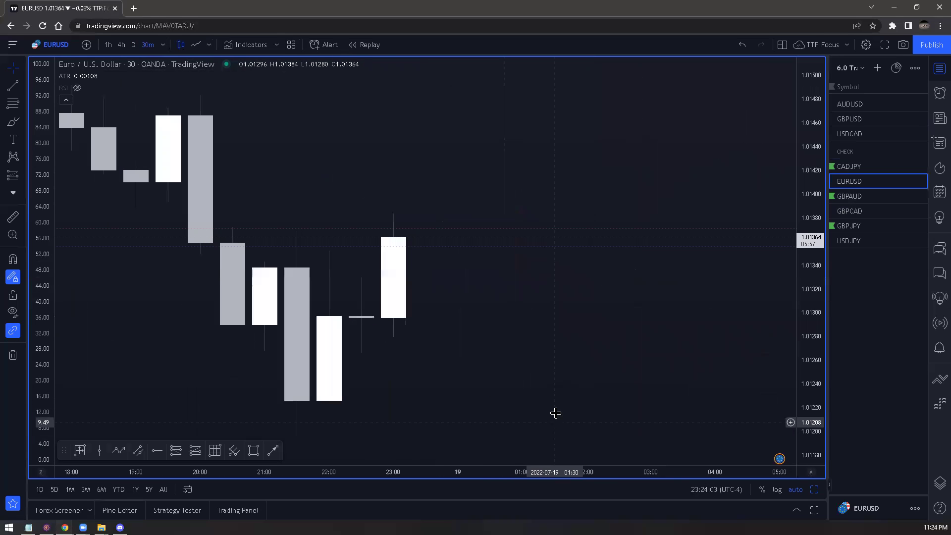
{"action": "scroll", "coordinate": [556, 413], "scroll_direction": "down", "scroll_amount": 7}
{"action": "scroll", "coordinate": [556, 413], "scroll_direction": "down", "scroll_amount": 5}
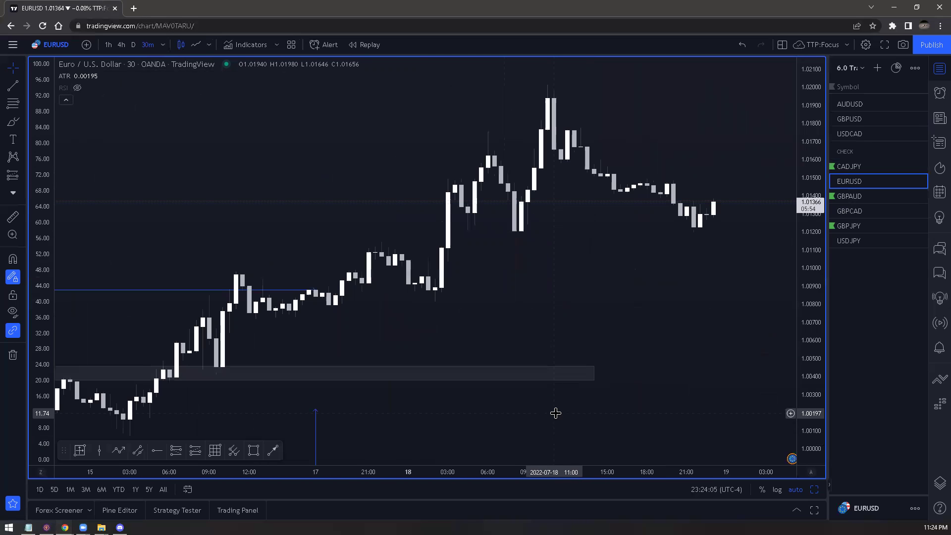
{"action": "left_click_drag", "start_coordinate": [802, 360], "coordinate": [784, 236]}
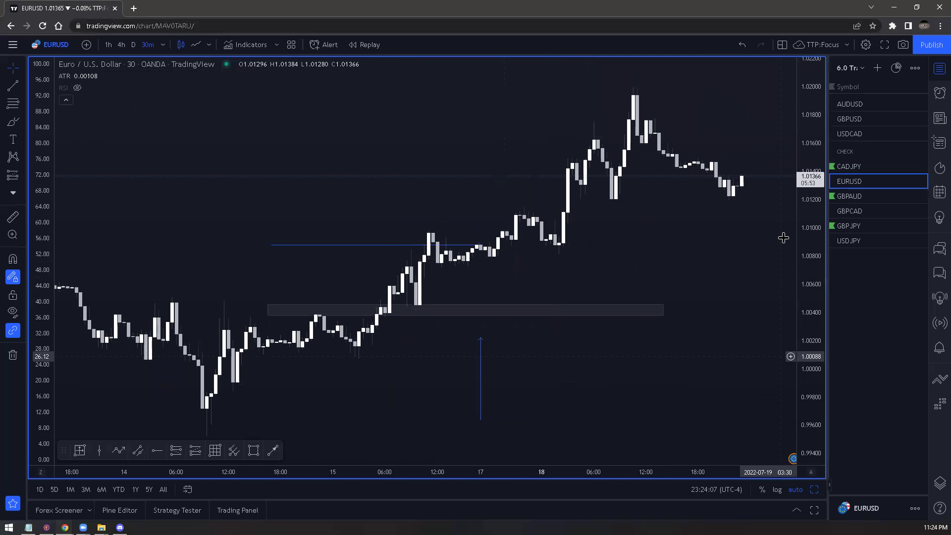
{"action": "left_click_drag", "start_coordinate": [730, 335], "coordinate": [731, 270]}
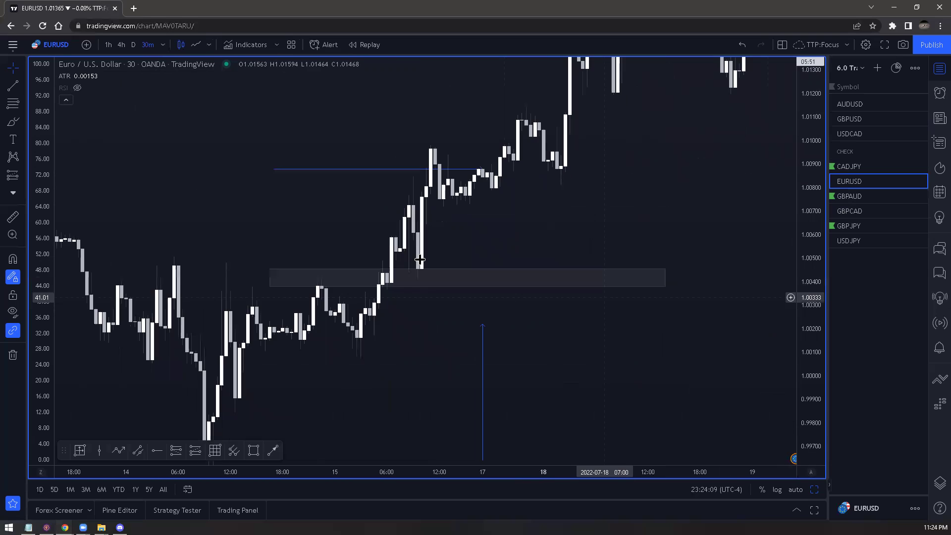
- Examine the EURUSD 30-minute candles from July 13 to 18 that form and retest the grey zone
{"action": "left_click", "coordinate": [422, 291]}
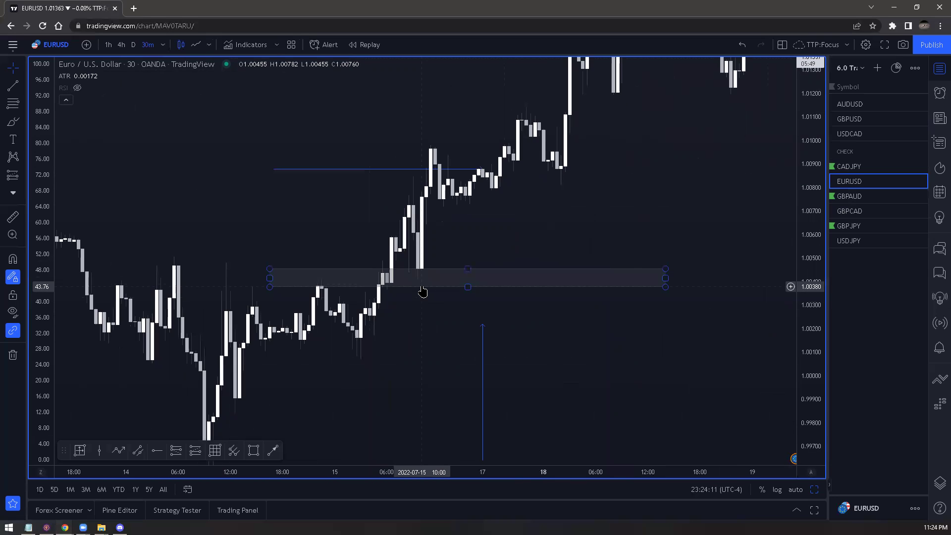
{"action": "left_click", "coordinate": [221, 191]}
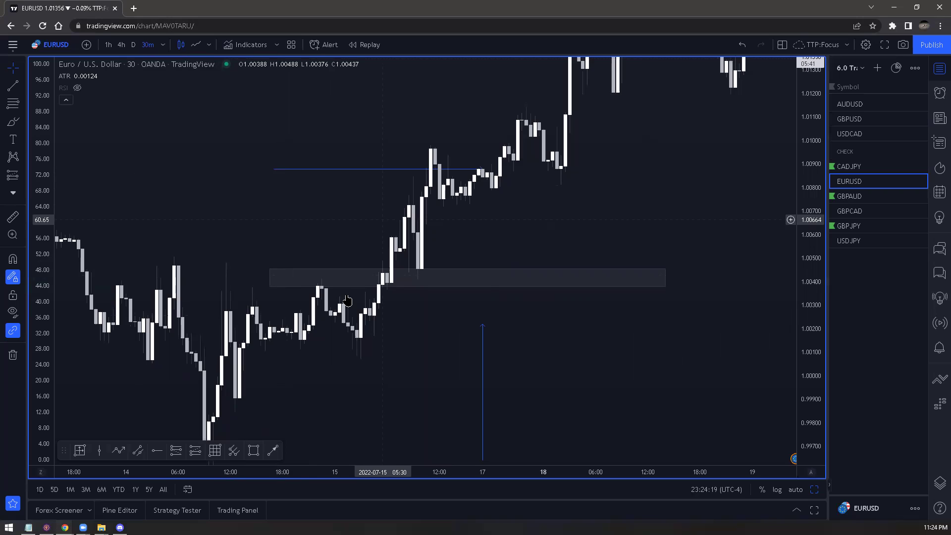
{"action": "scroll", "coordinate": [347, 300], "scroll_direction": "down", "scroll_amount": 2}
{"action": "scroll", "coordinate": [240, 263], "scroll_direction": "down", "scroll_amount": 1}
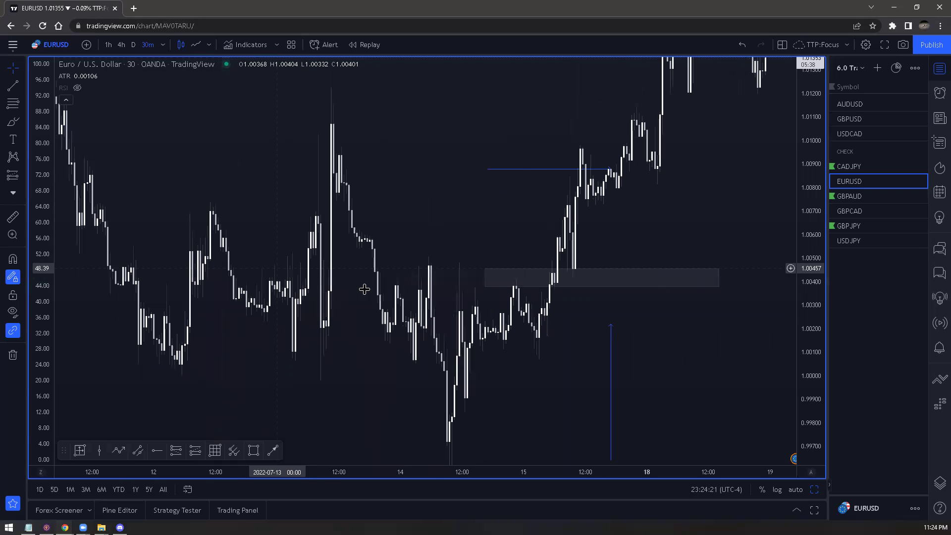
{"action": "scroll", "coordinate": [365, 286], "scroll_direction": "up", "scroll_amount": 1}
{"action": "scroll", "coordinate": [274, 276], "scroll_direction": "up", "scroll_amount": 1}
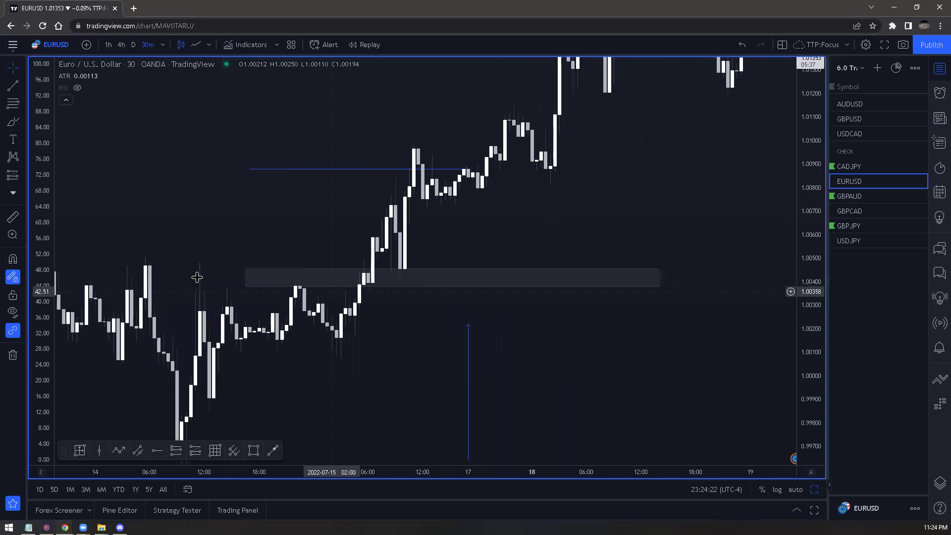
{"action": "scroll", "coordinate": [208, 274], "scroll_direction": "up", "scroll_amount": 1}
{"action": "scroll", "coordinate": [366, 304], "scroll_direction": "up", "scroll_amount": 1}
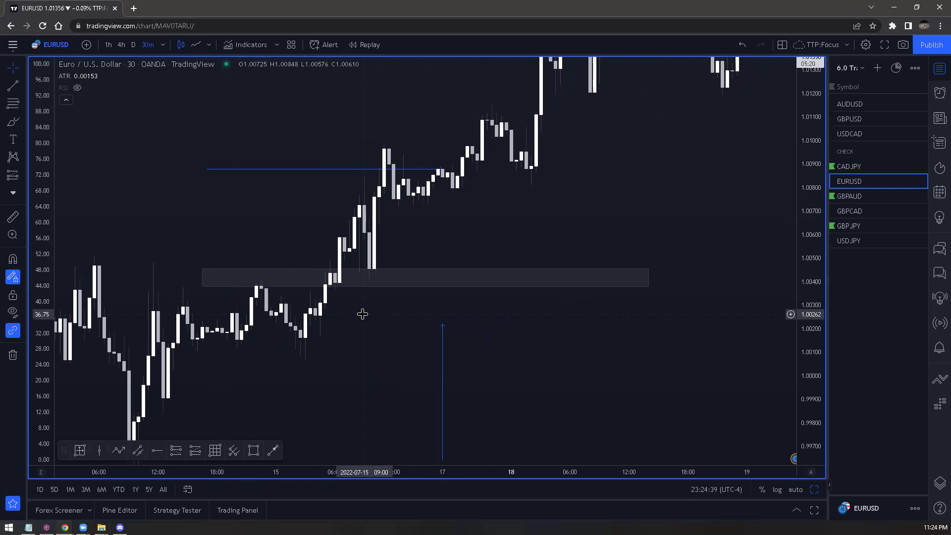
{"action": "scroll", "coordinate": [358, 304], "scroll_direction": "down", "scroll_amount": 2}
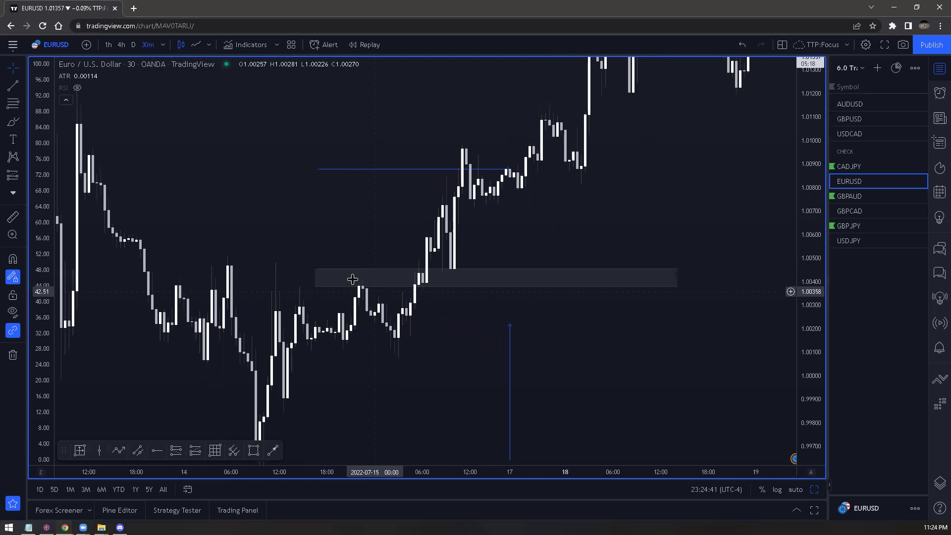
{"action": "scroll", "coordinate": [298, 282], "scroll_direction": "down", "scroll_amount": 1}
{"action": "scroll", "coordinate": [277, 285], "scroll_direction": "down", "scroll_amount": 1}
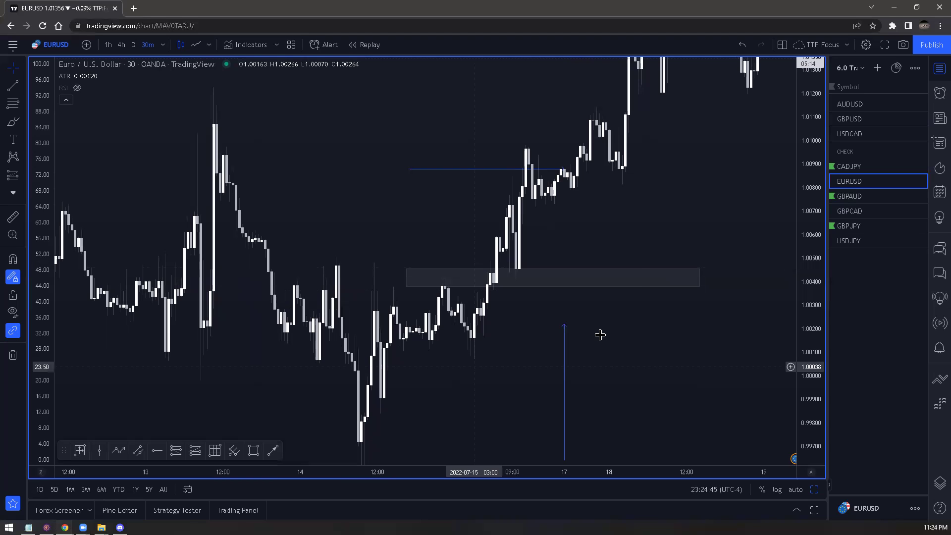
{"action": "scroll", "coordinate": [663, 381], "scroll_direction": "up", "scroll_amount": 1}
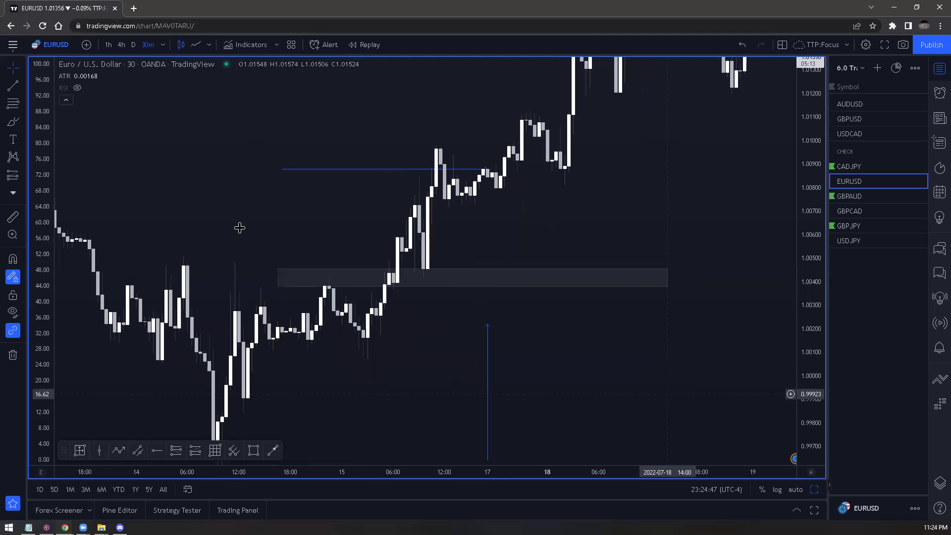
{"action": "scroll", "coordinate": [297, 292], "scroll_direction": "up", "scroll_amount": 1}
- Stretch the EURUSD grey zone so its upper edge sits at 1.00489 and it starts on July 14 at 10:30
{"action": "left_click", "coordinate": [352, 268]}
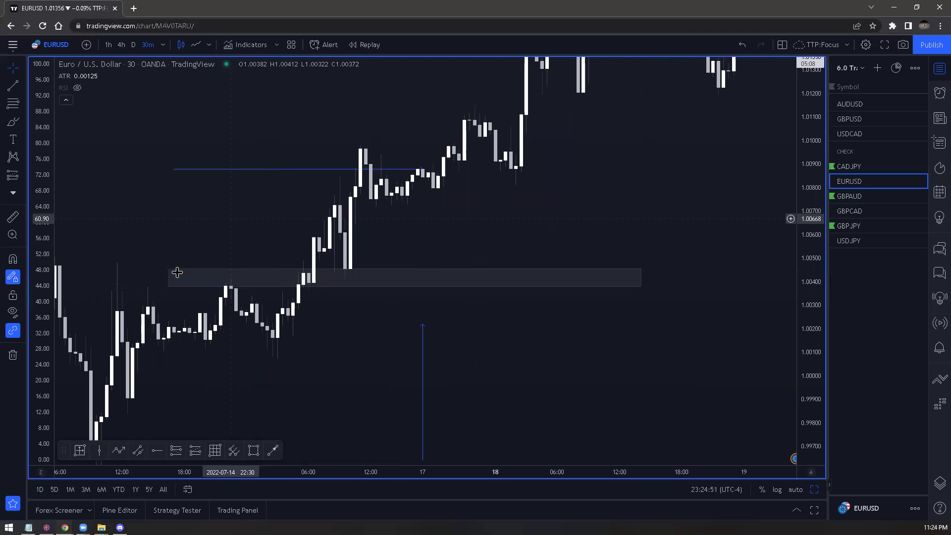
{"action": "left_click_drag", "start_coordinate": [168, 278], "coordinate": [106, 261]}
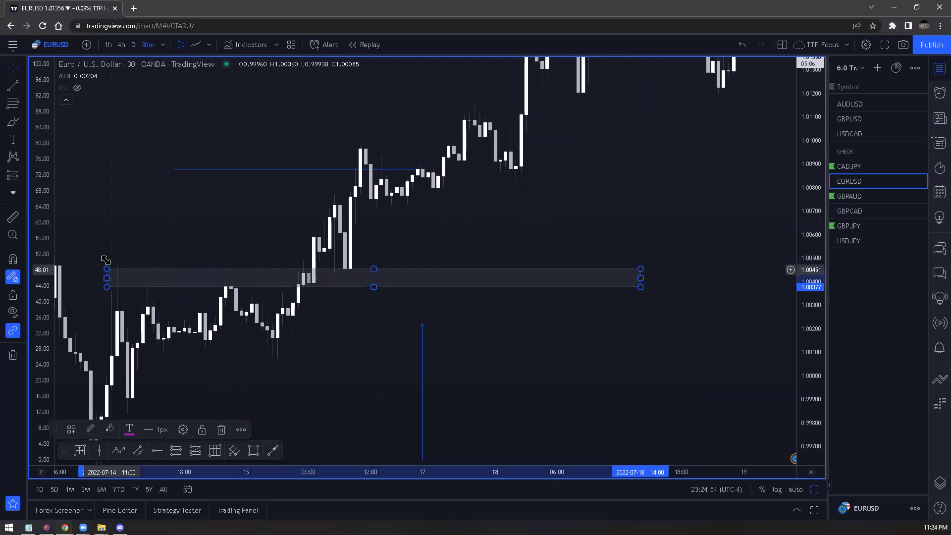
{"action": "left_click", "coordinate": [376, 359]}
- Shorten the EURUSD grey zone so it starts on July 14 at 17:30
{"action": "scroll", "coordinate": [377, 359], "scroll_direction": "down", "scroll_amount": 2}
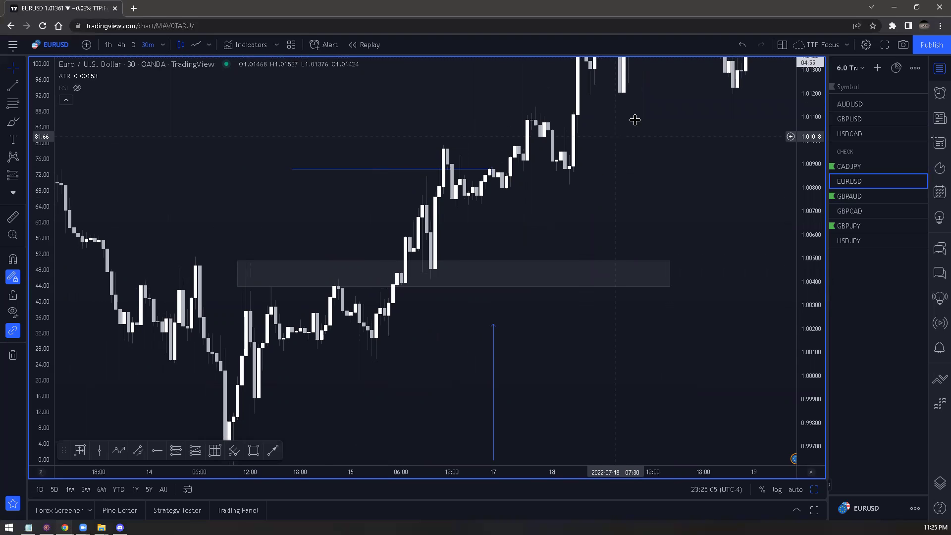
{"action": "left_click", "coordinate": [246, 272]}
{"action": "left_click_drag", "start_coordinate": [304, 287], "coordinate": [296, 288]}
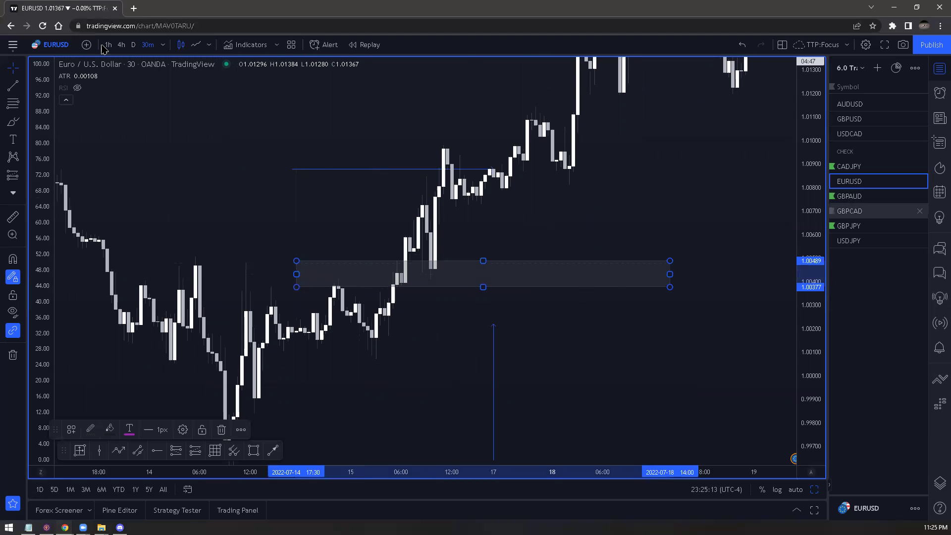
- Return EURUSD to the daily interval and enlarge the July candles around the grey zone
{"action": "left_click", "coordinate": [134, 45]}
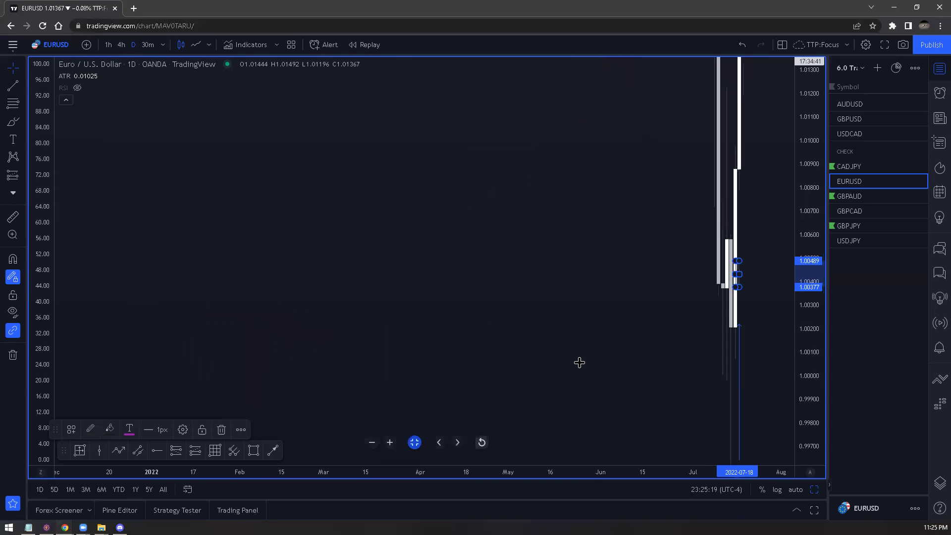
{"action": "scroll", "coordinate": [578, 364], "scroll_direction": "up", "scroll_amount": 3}
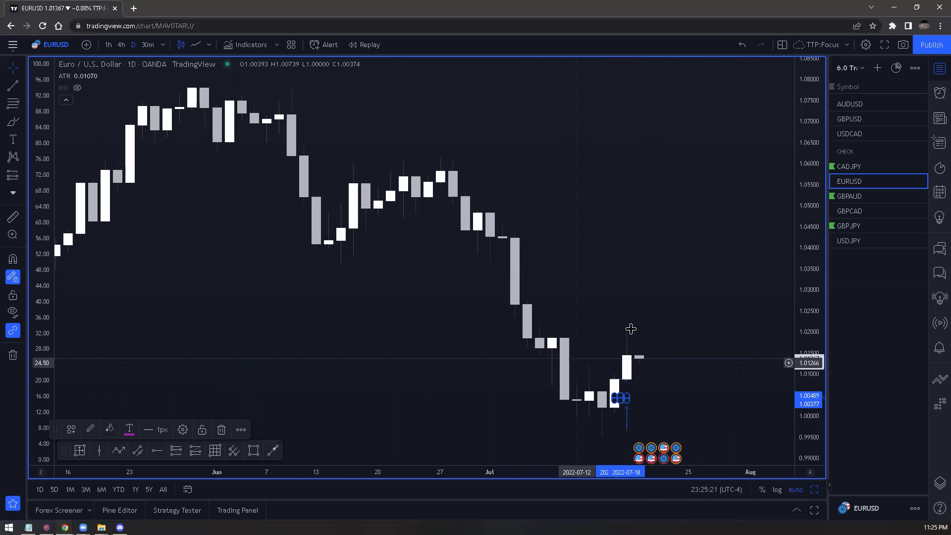
{"action": "scroll", "coordinate": [630, 328], "scroll_direction": "up", "scroll_amount": 3}
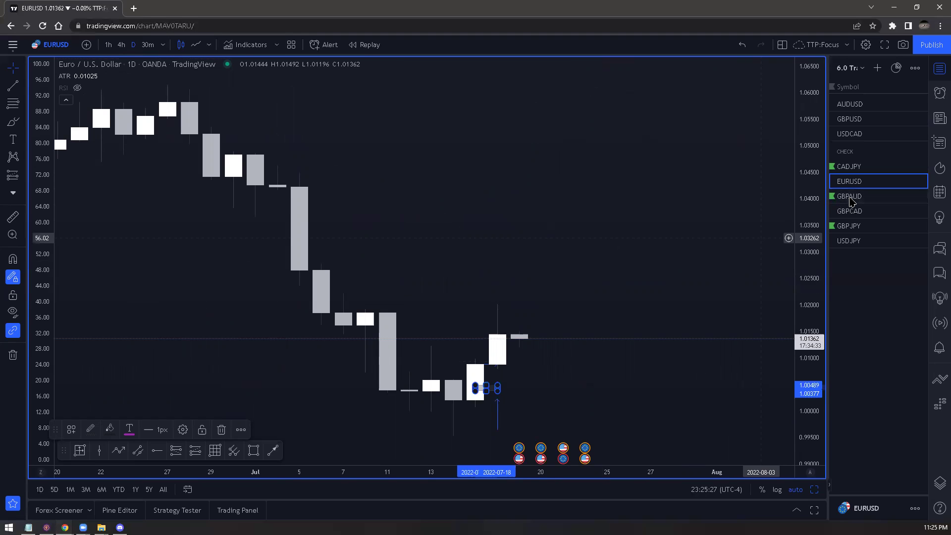
- Switch the chart to GBPAUD and enlarge the daily candles around July 18
{"action": "left_click", "coordinate": [851, 196]}
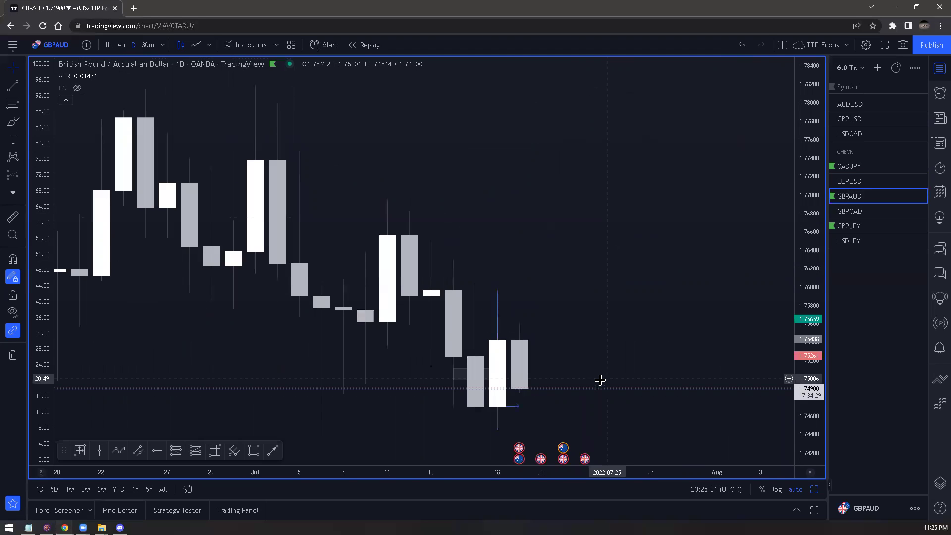
{"action": "scroll", "coordinate": [601, 380], "scroll_direction": "up", "scroll_amount": 1}
{"action": "scroll", "coordinate": [595, 378], "scroll_direction": "up", "scroll_amount": 1}
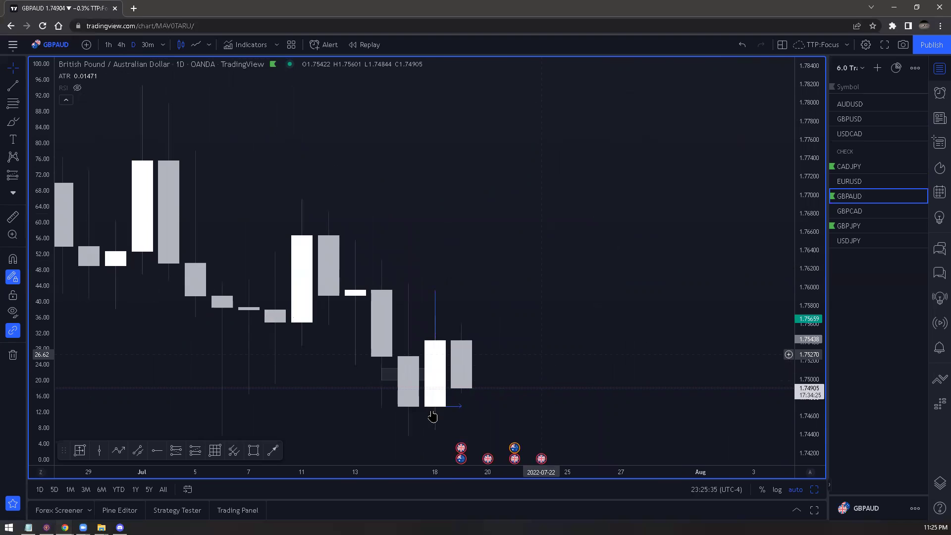
{"action": "mouse_move", "coordinate": [430, 432]}
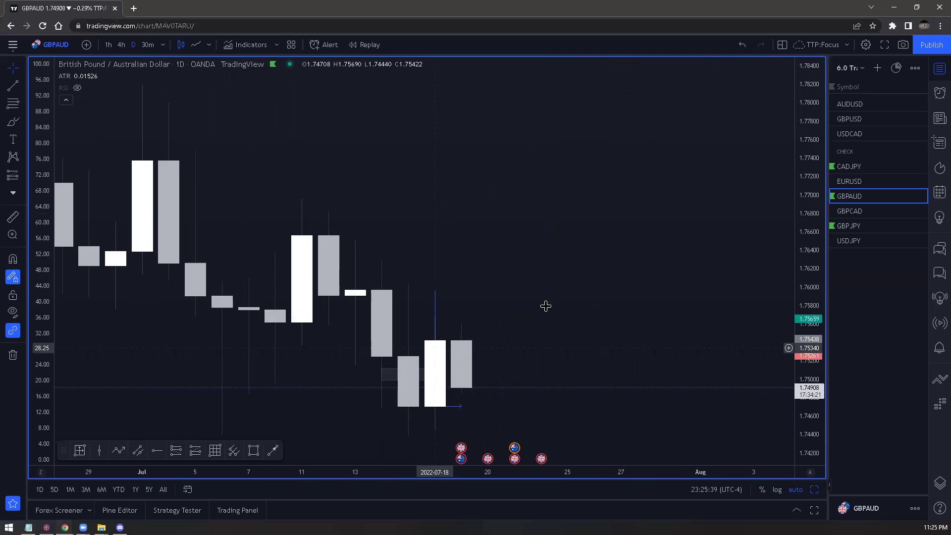
- Examine the GBPAUD July 18 long position and grey zones on the 30-minute interval, with the candles since July 14 in view
{"action": "scroll", "coordinate": [546, 306], "scroll_direction": "down", "scroll_amount": 1}
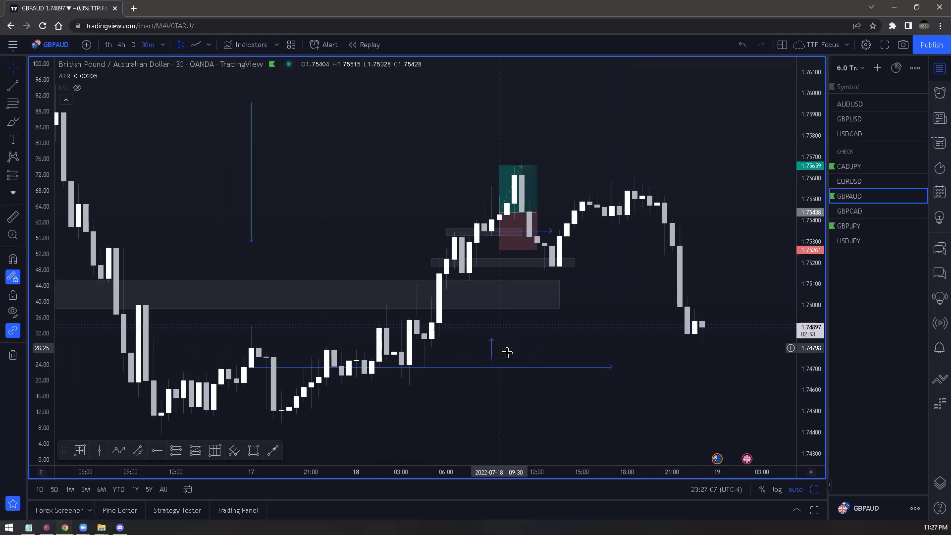
{"action": "scroll", "coordinate": [507, 352], "scroll_direction": "down", "scroll_amount": 1}
{"action": "scroll", "coordinate": [402, 248], "scroll_direction": "down", "scroll_amount": 1}
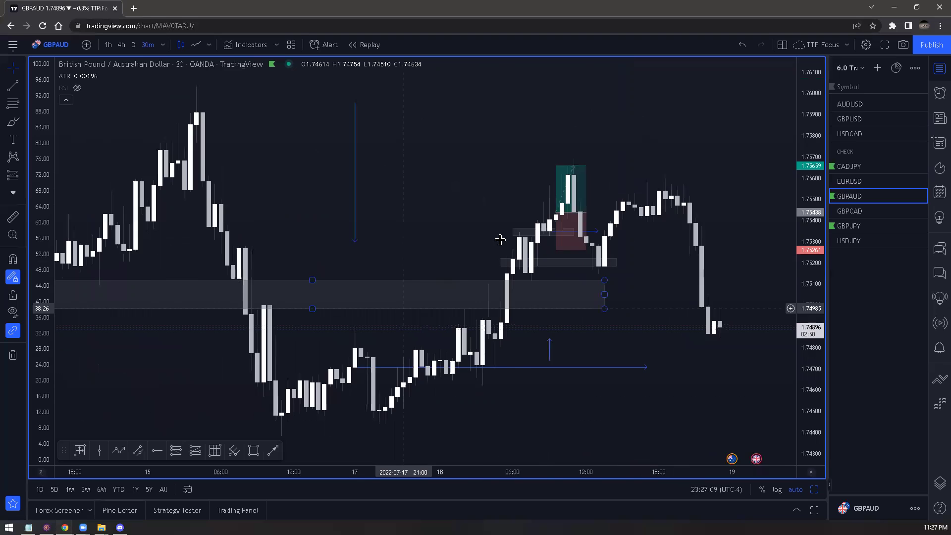
{"action": "scroll", "coordinate": [510, 250], "scroll_direction": "down", "scroll_amount": 1}
{"action": "scroll", "coordinate": [537, 278], "scroll_direction": "down", "scroll_amount": 1}
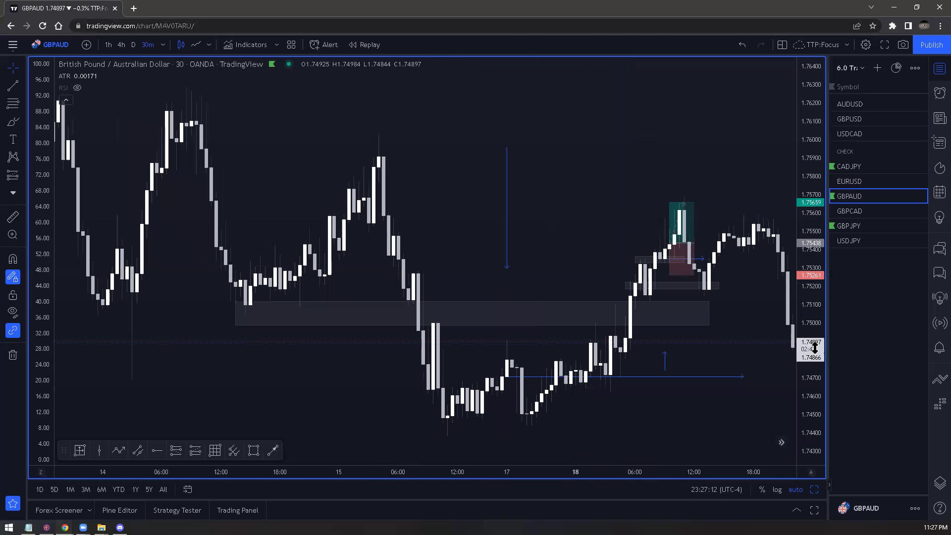
{"action": "left_click_drag", "start_coordinate": [772, 278], "coordinate": [763, 277]}
{"action": "left_click_drag", "start_coordinate": [570, 289], "coordinate": [533, 267]}
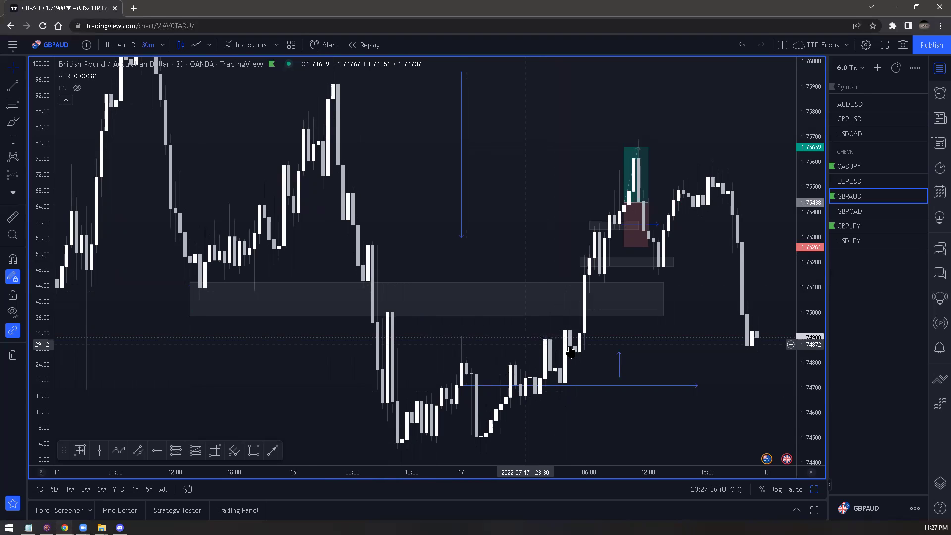
{"action": "left_click", "coordinate": [554, 316]}
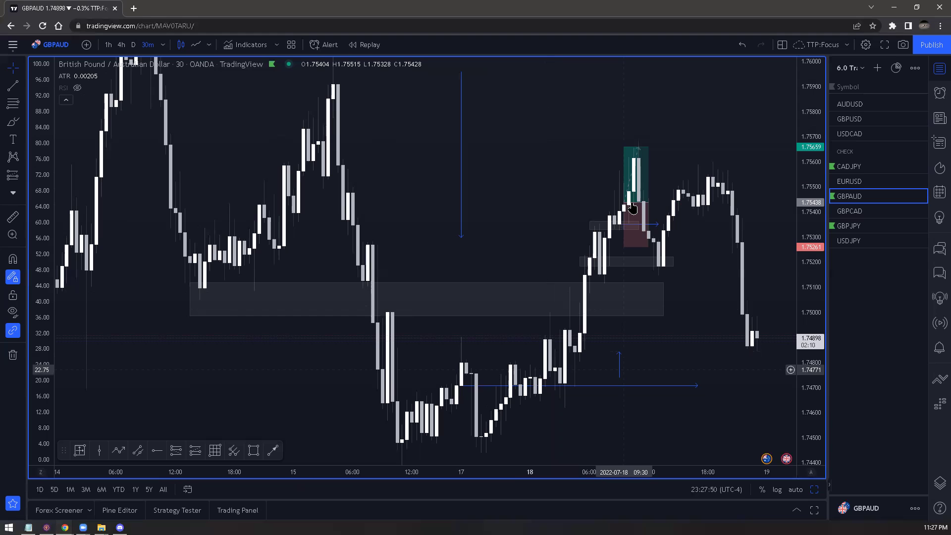
{"action": "left_click", "coordinate": [634, 186]}
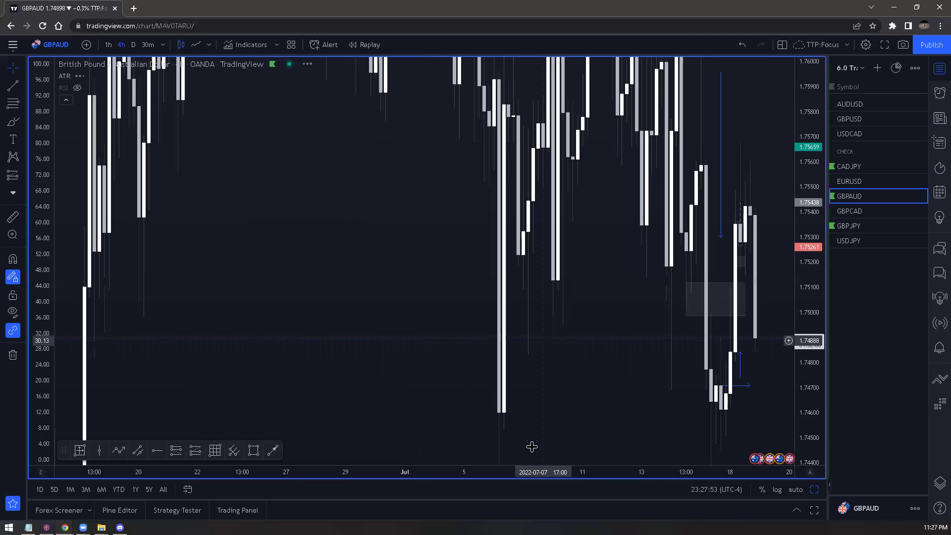
- Reset the GBPAUD 4-hour view, frame the July 18 candles closely and select the uppermost small grey zone
{"action": "left_click", "coordinate": [482, 443]}
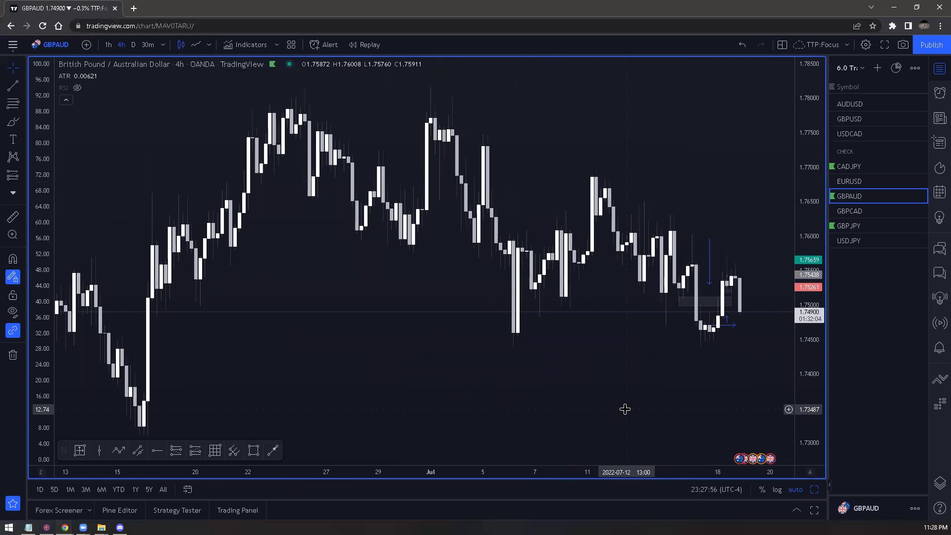
{"action": "scroll", "coordinate": [625, 409], "scroll_direction": "up", "scroll_amount": 2}
{"action": "scroll", "coordinate": [625, 409], "scroll_direction": "up", "scroll_amount": 3}
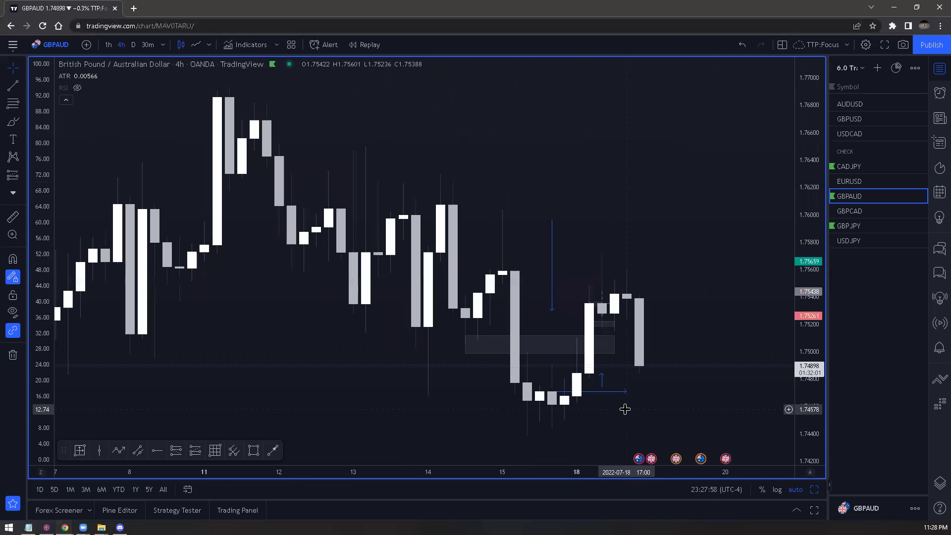
{"action": "scroll", "coordinate": [625, 409], "scroll_direction": "up", "scroll_amount": 3}
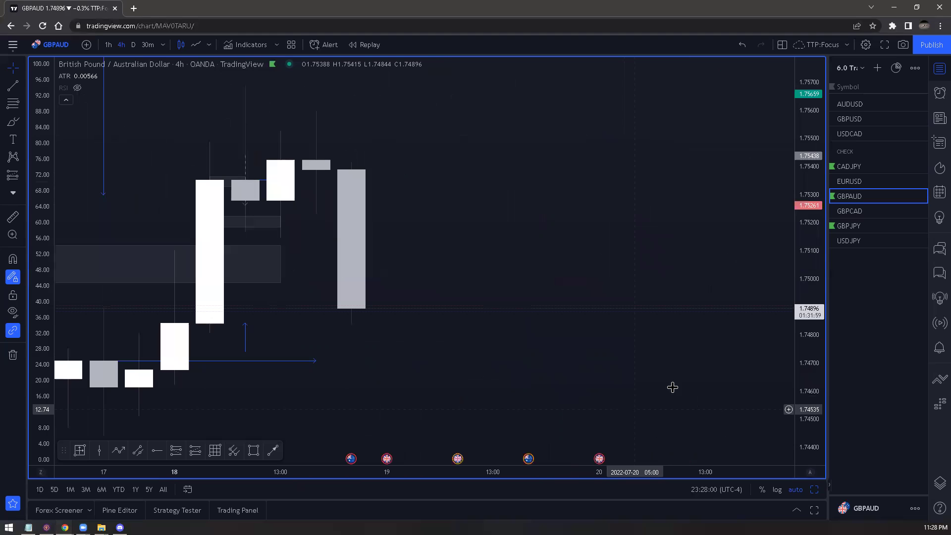
{"action": "left_click_drag", "start_coordinate": [809, 352], "coordinate": [603, 238]}
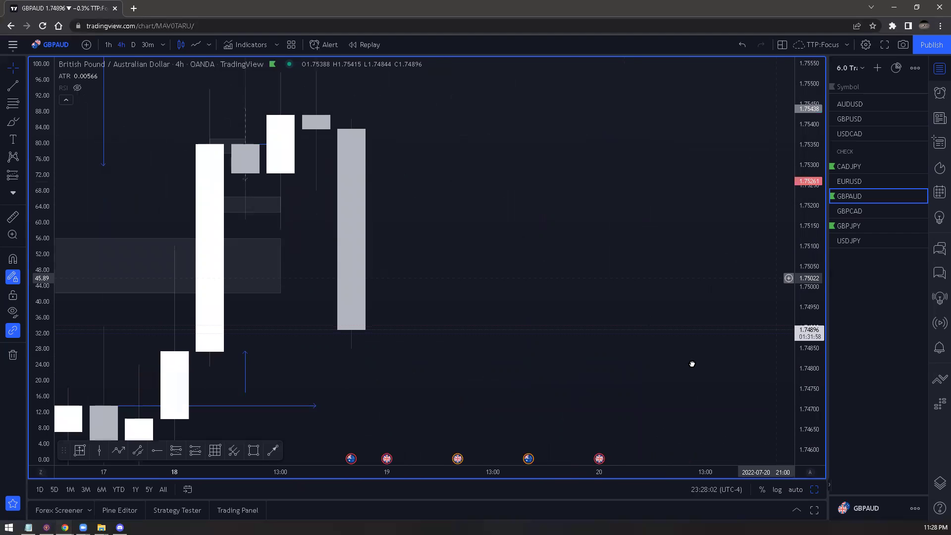
{"action": "left_click_drag", "start_coordinate": [692, 364], "coordinate": [643, 355]}
{"action": "scroll", "coordinate": [804, 285], "scroll_direction": "down", "scroll_amount": 1}
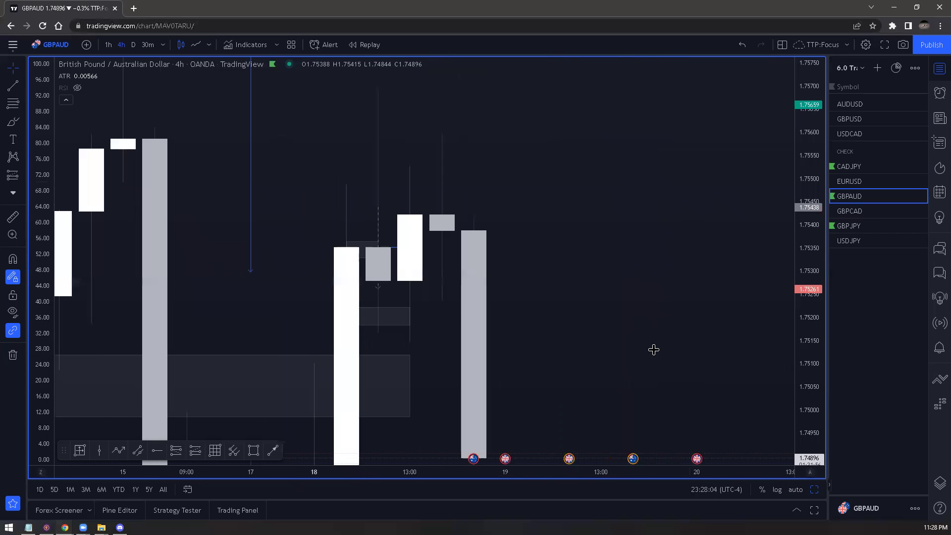
{"action": "left_click", "coordinate": [377, 255]}
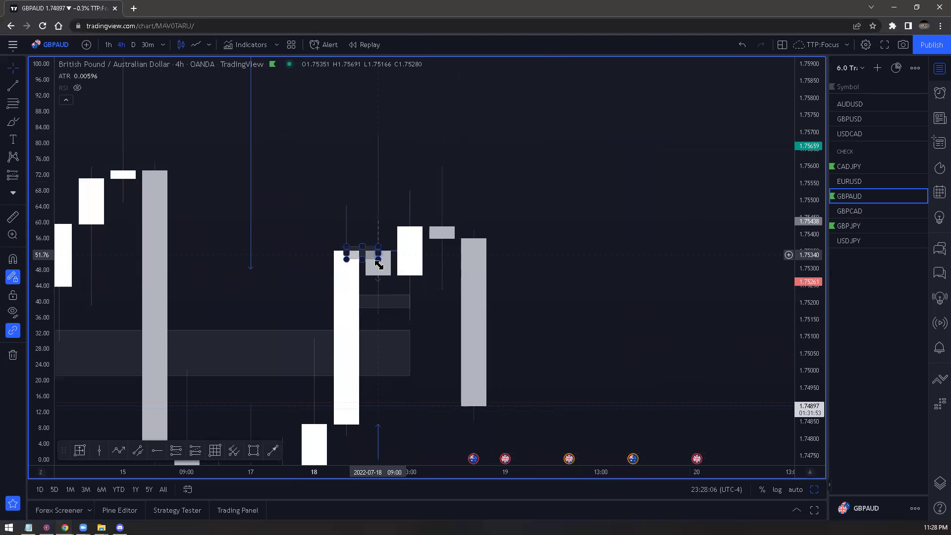
- Select the small grey zone below the uppermost one on the GBPAUD 4-hour chart, then clear the selection
{"action": "left_click", "coordinate": [384, 251]}
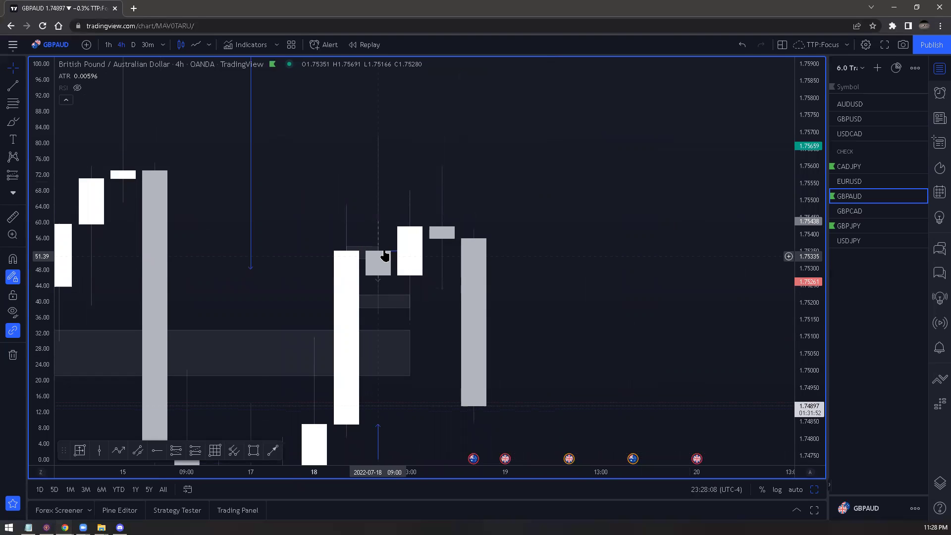
{"action": "left_click", "coordinate": [364, 285]}
{"action": "left_click", "coordinate": [361, 303]}
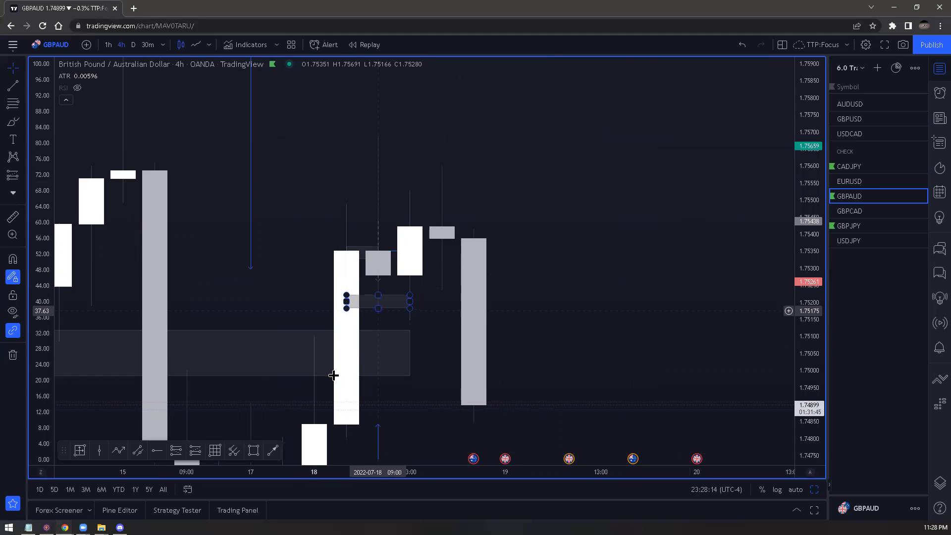
{"action": "left_click", "coordinate": [346, 390]}
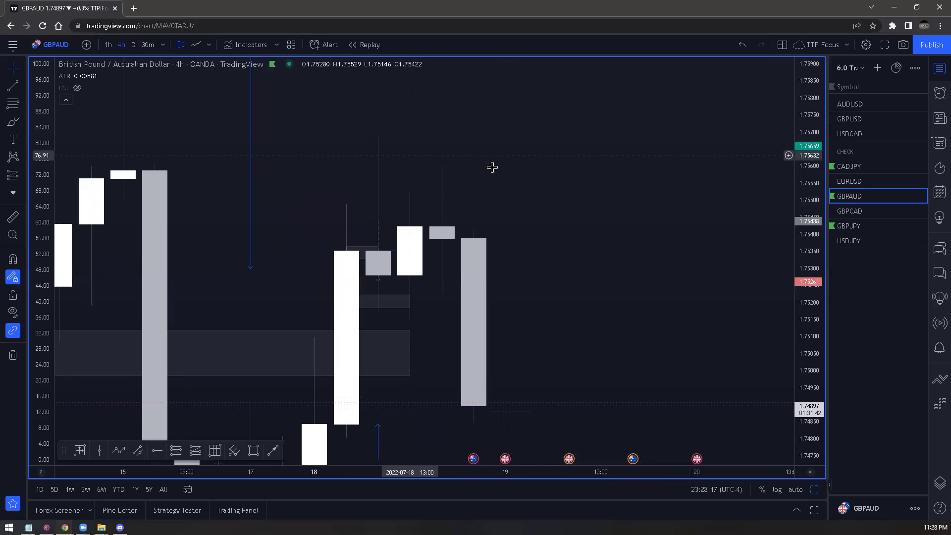
- Switch GBPAUD to the 5-minute interval and examine the July 18 candles around the upper grey zone
{"action": "type", "text": "5"}
{"action": "key", "text": "Return"}
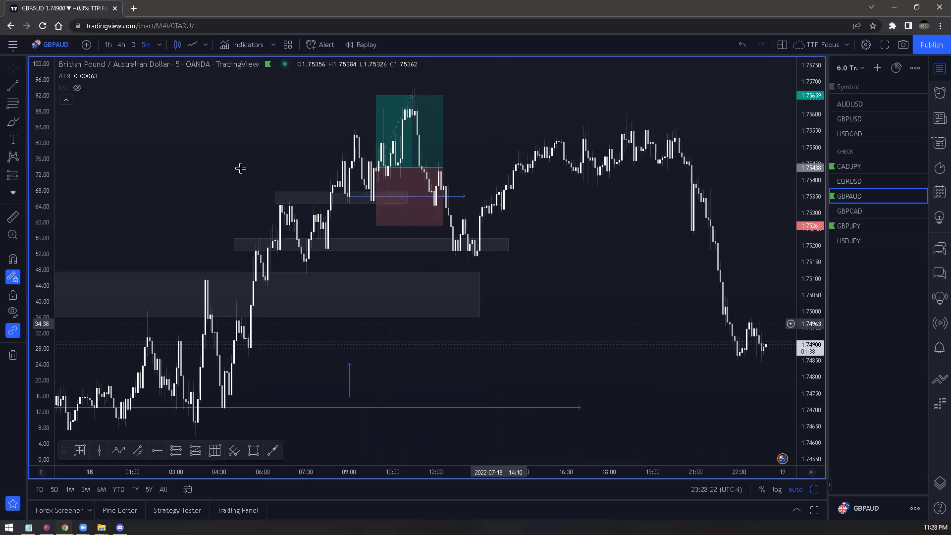
{"action": "left_click_drag", "start_coordinate": [232, 163], "coordinate": [289, 179]}
{"action": "scroll", "coordinate": [446, 287], "scroll_direction": "left", "scroll_amount": 3}
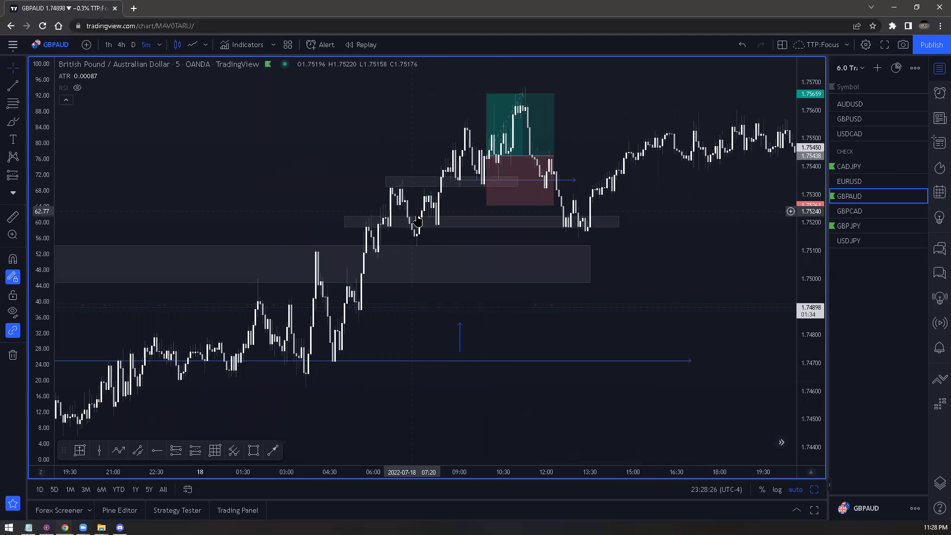
{"action": "left_click", "coordinate": [462, 184]}
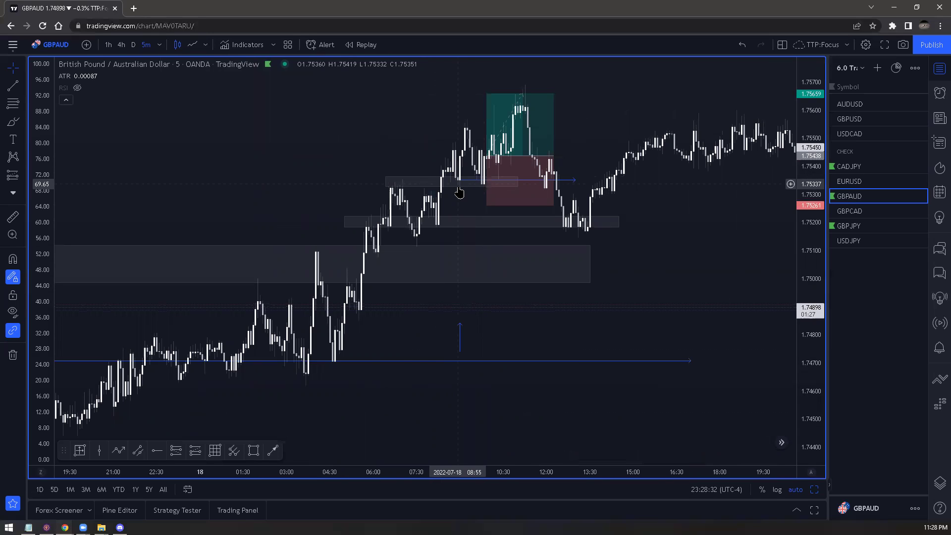
{"action": "left_click", "coordinate": [480, 188]}
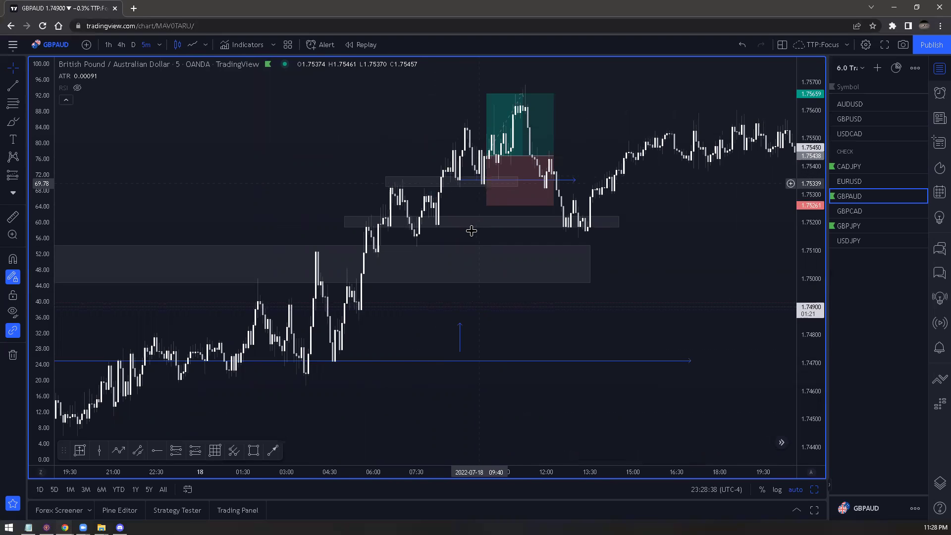
- Enlarge the 5-minute candles around the July 18 long position and inspect the grey zone crossing it
{"action": "scroll", "coordinate": [448, 234], "scroll_direction": "up", "scroll_amount": 3}
{"action": "scroll", "coordinate": [186, 315], "scroll_direction": "up", "scroll_amount": 1}
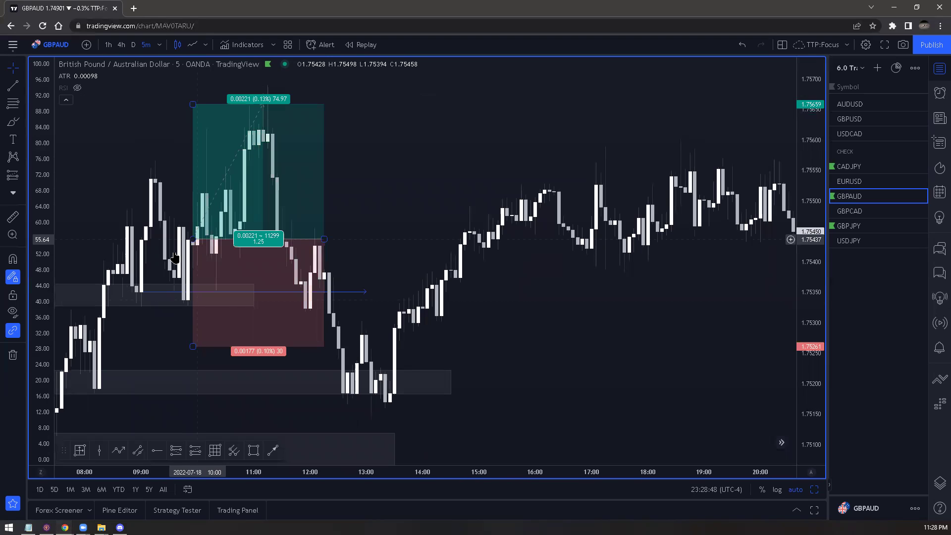
{"action": "left_click", "coordinate": [186, 306]}
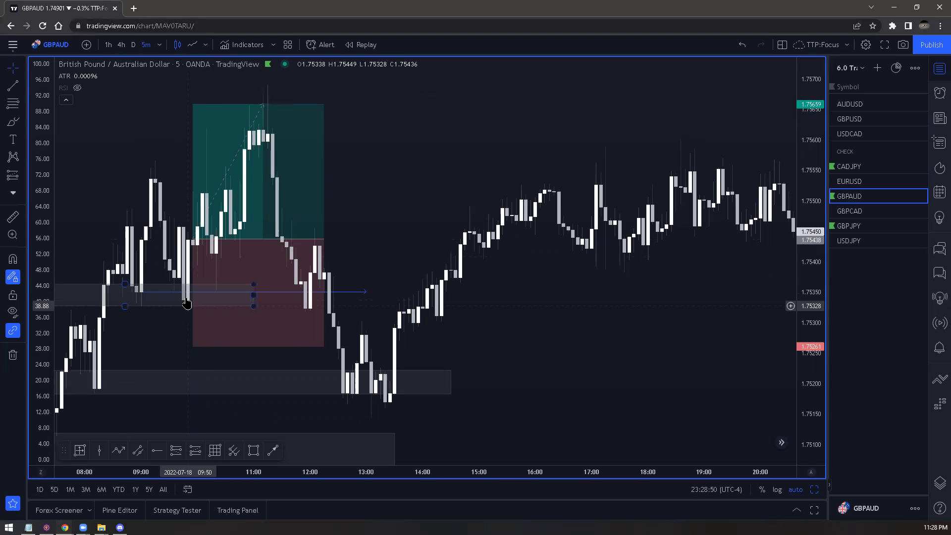
{"action": "left_click", "coordinate": [380, 189]}
{"action": "left_click_drag", "start_coordinate": [380, 190], "coordinate": [446, 195]}
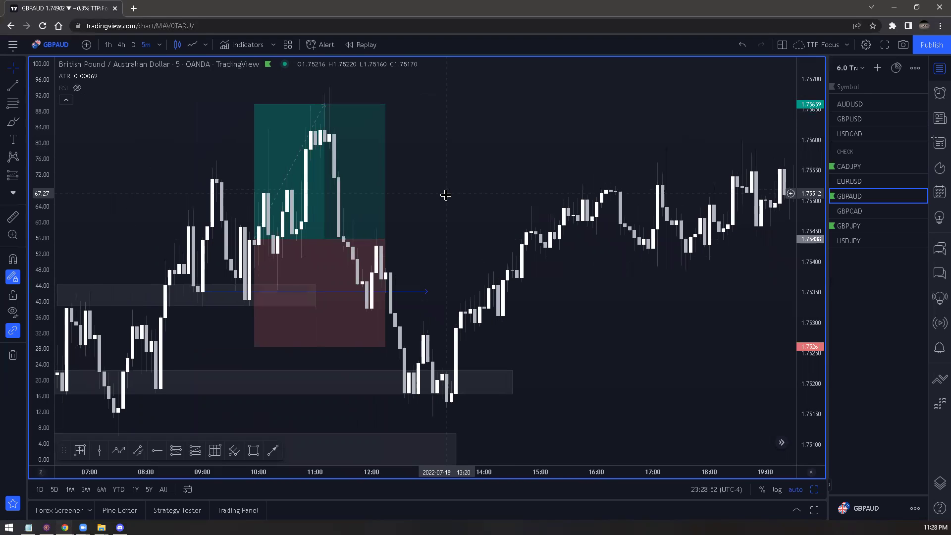
- Measure the price distance from the long position's target level up to the peak wick, and clear the measurement
{"action": "left_click", "coordinate": [317, 135]}
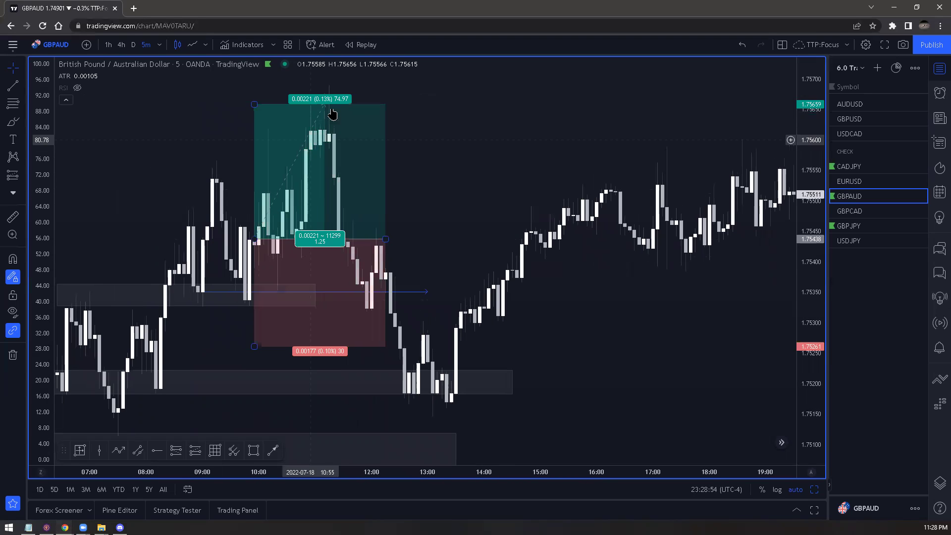
{"action": "left_click", "coordinate": [408, 108]}
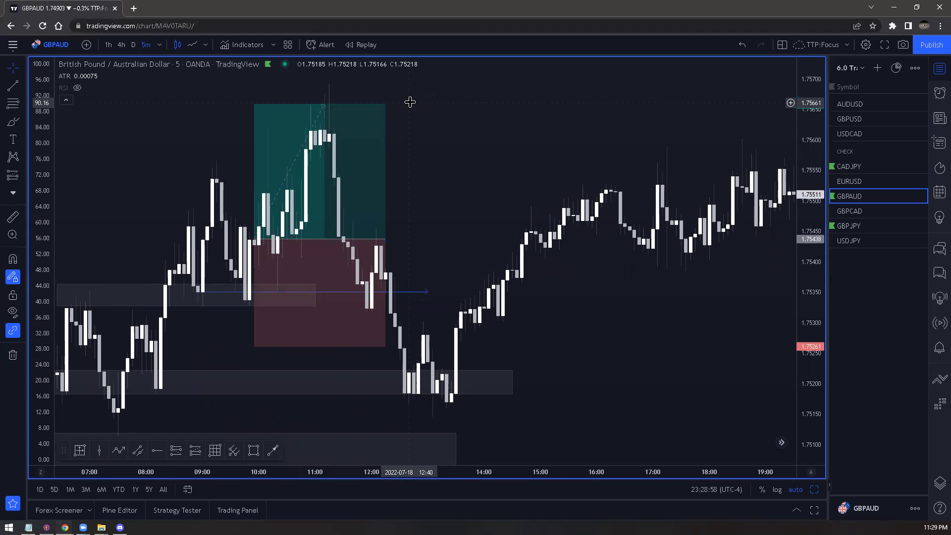
{"action": "left_click", "coordinate": [420, 85], "text": "shift"}
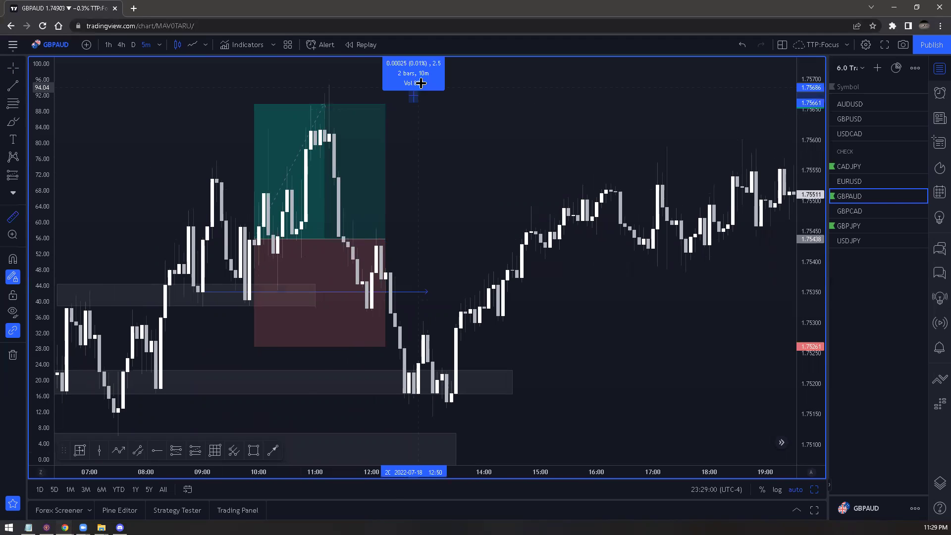
{"action": "left_click", "coordinate": [420, 82]}
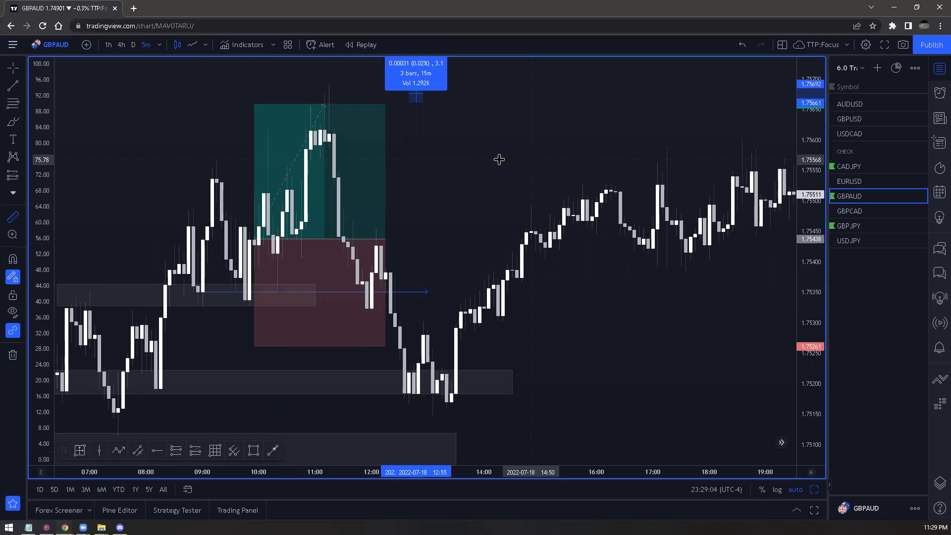
{"action": "left_click", "coordinate": [327, 103]}
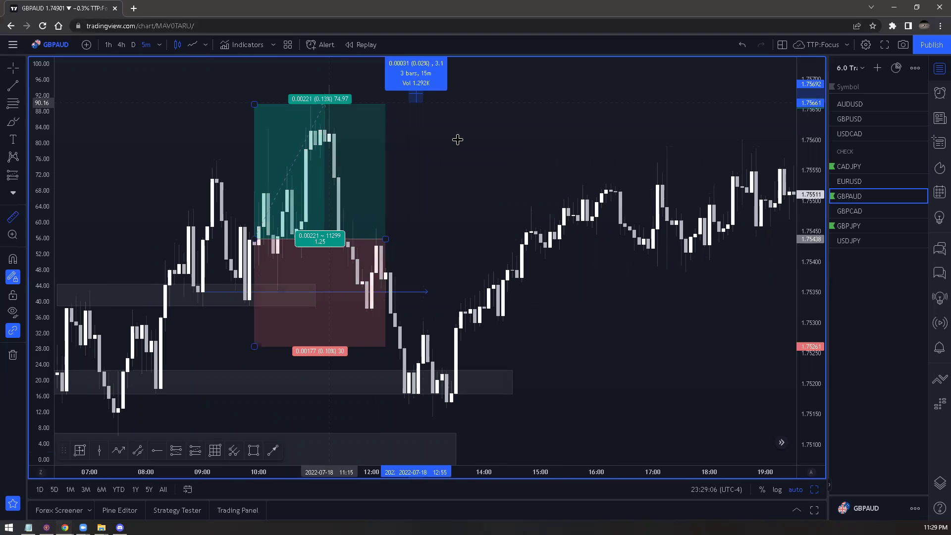
{"action": "left_click", "coordinate": [457, 140]}
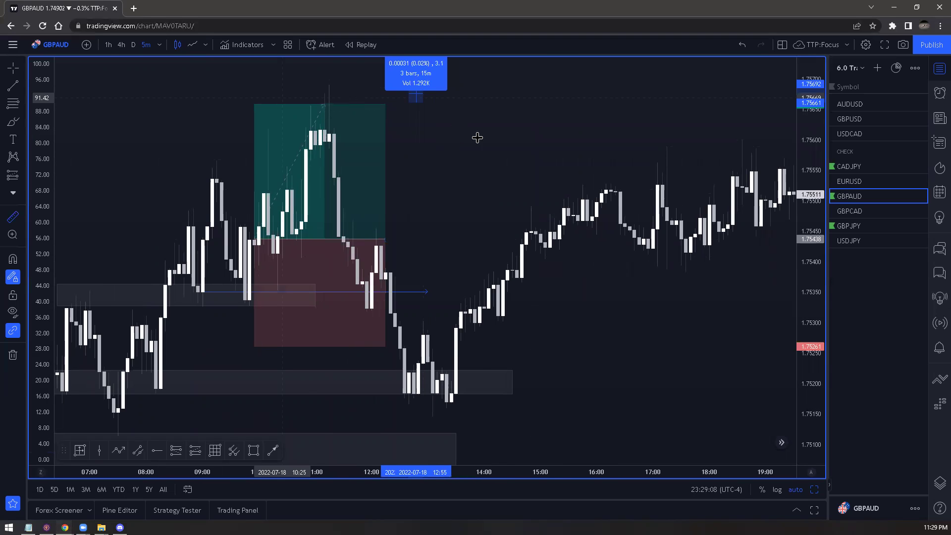
{"action": "left_click", "coordinate": [476, 138]}
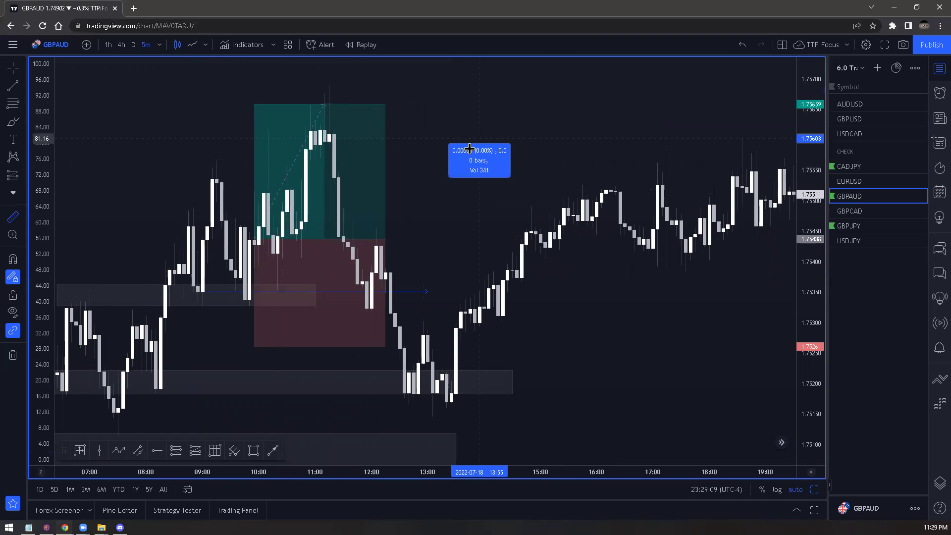
{"action": "left_click", "coordinate": [500, 140]}
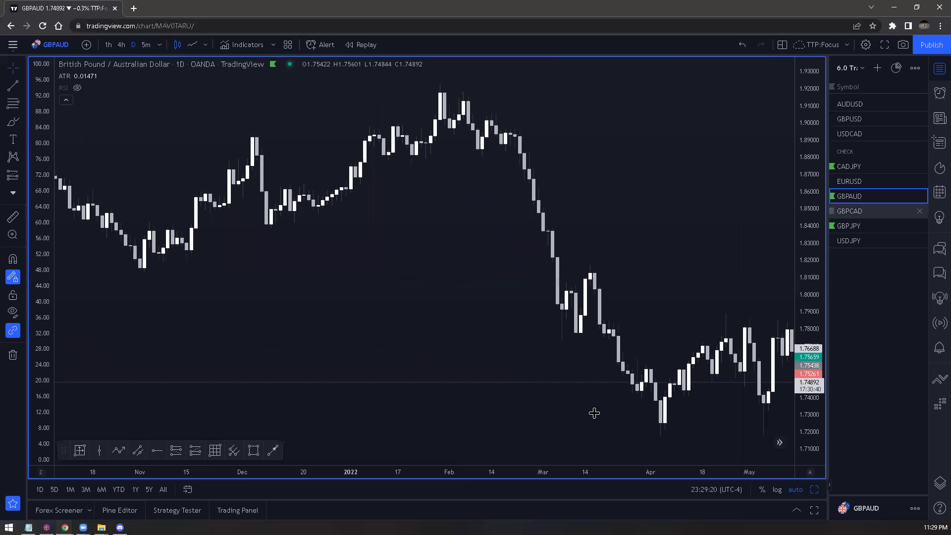
- Switch the chart to GBPCAD, reset the daily view and enlarge the July candles
{"action": "key", "text": "Down"}
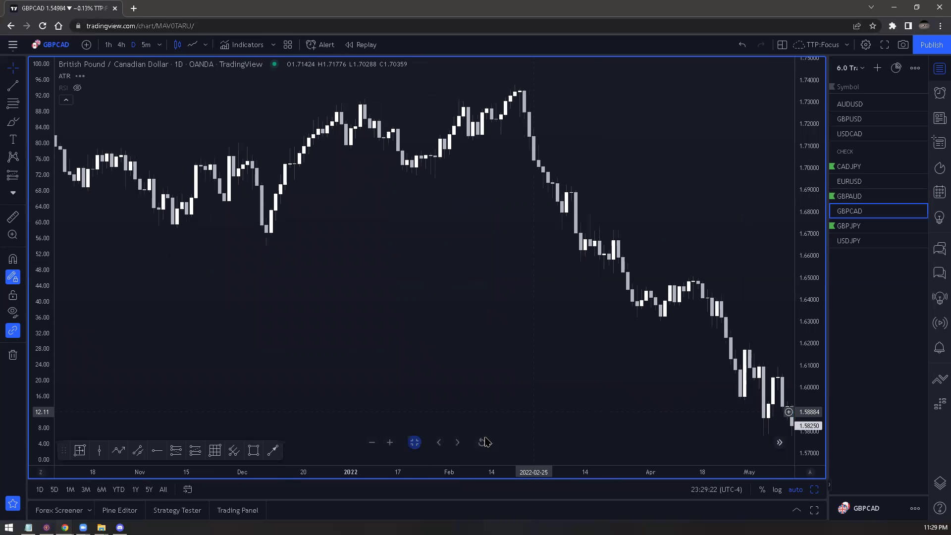
{"action": "left_click", "coordinate": [482, 442]}
{"action": "scroll", "coordinate": [571, 383], "scroll_direction": "up", "scroll_amount": 3}
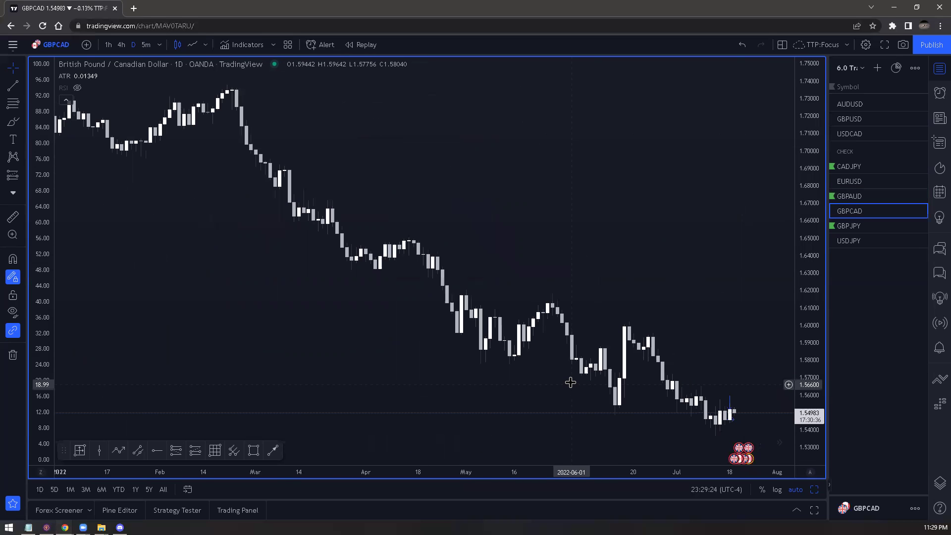
{"action": "scroll", "coordinate": [571, 383], "scroll_direction": "up", "scroll_amount": 2}
{"action": "scroll", "coordinate": [572, 386], "scroll_direction": "up", "scroll_amount": 1}
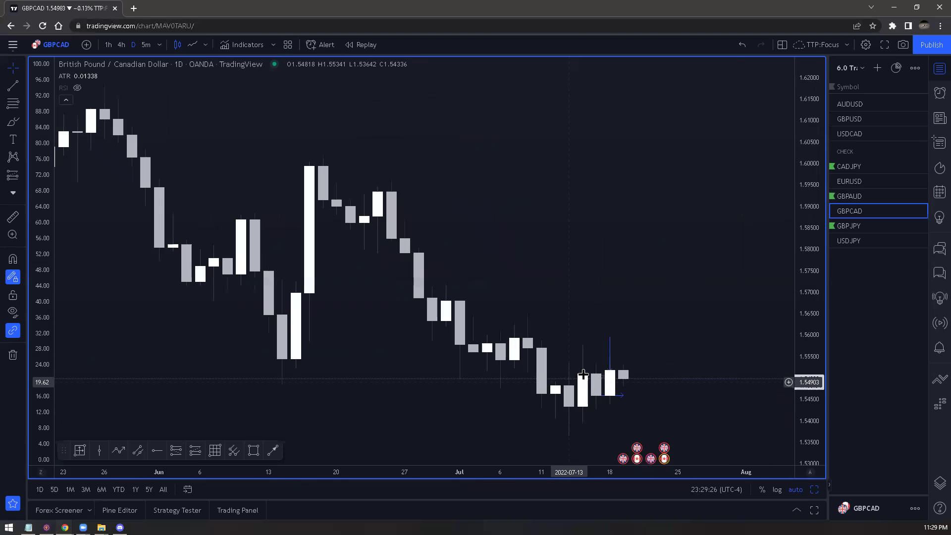
{"action": "scroll", "coordinate": [577, 376], "scroll_direction": "up", "scroll_amount": 3}
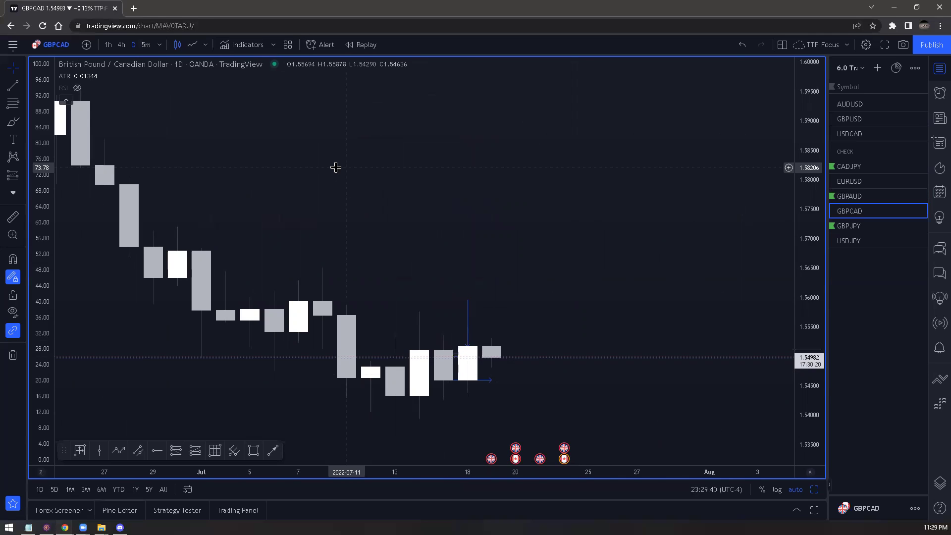
- Examine the GBPCAD grey zone on the 30-minute interval with the candles since July 14 in view
{"action": "type", "text": "30"}
{"action": "key", "text": "Return"}
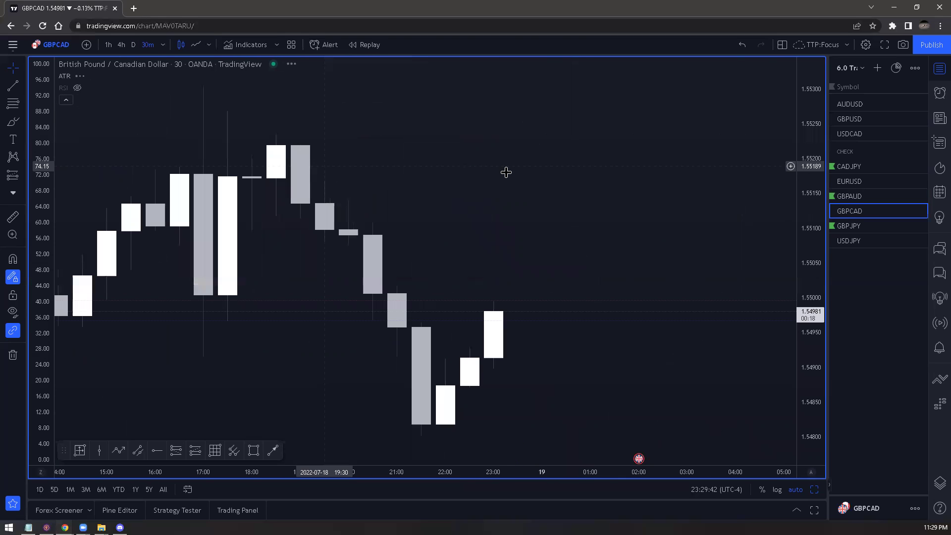
{"action": "scroll", "coordinate": [533, 196], "scroll_direction": "down", "scroll_amount": 3}
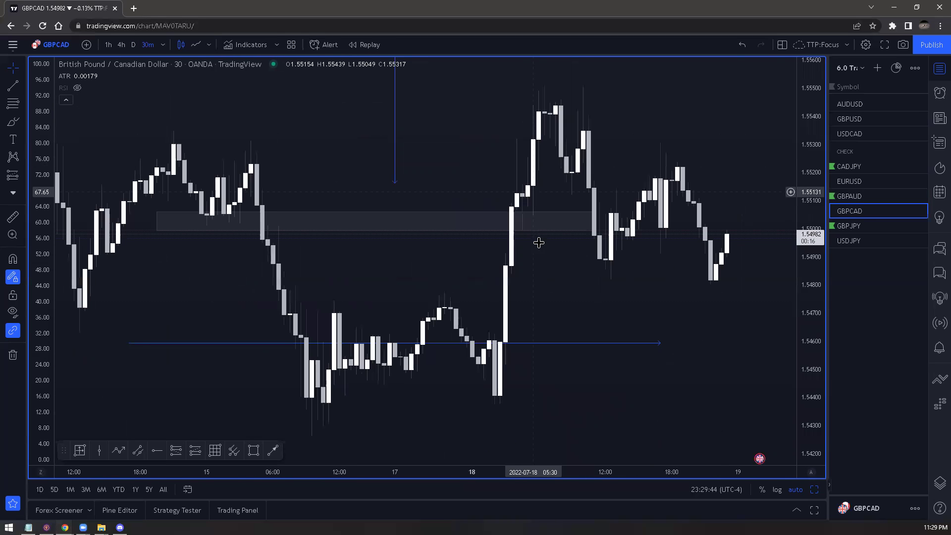
{"action": "scroll", "coordinate": [543, 226], "scroll_direction": "down", "scroll_amount": 2}
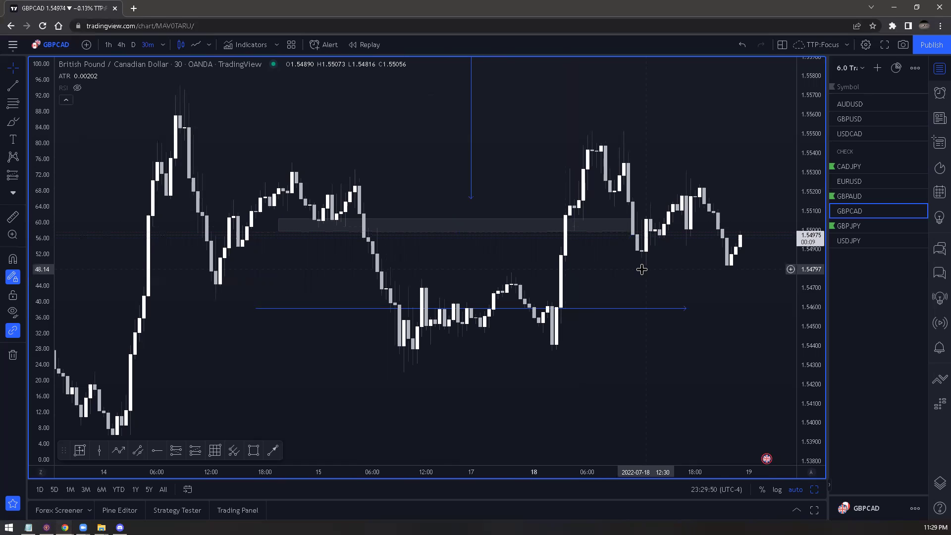
{"action": "scroll", "coordinate": [642, 269], "scroll_direction": "up", "scroll_amount": 1}
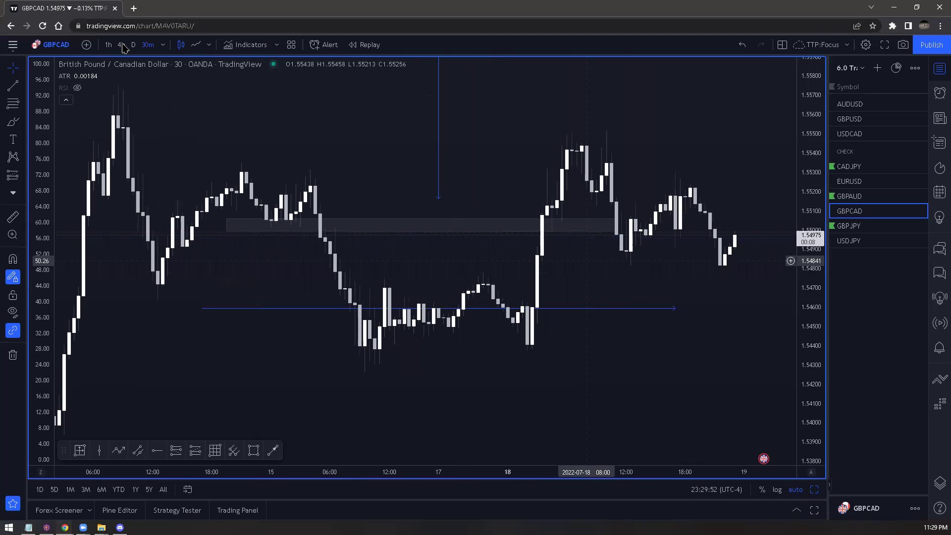
- Switch the chart to GBPJPY on the daily interval, enlarge the July candles and inspect the grey zone below July 18
{"action": "key", "text": "d"}
{"action": "key", "text": "Return"}
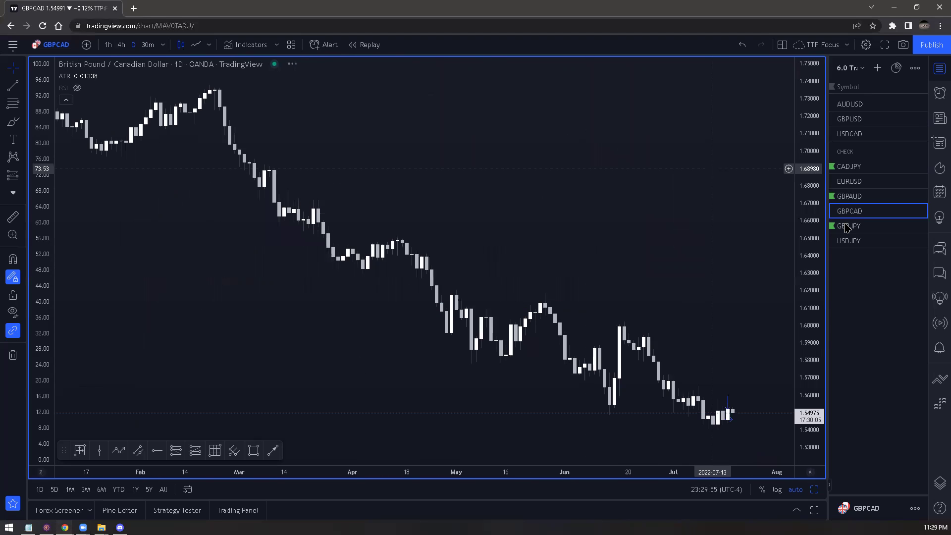
{"action": "key", "text": "Down"}
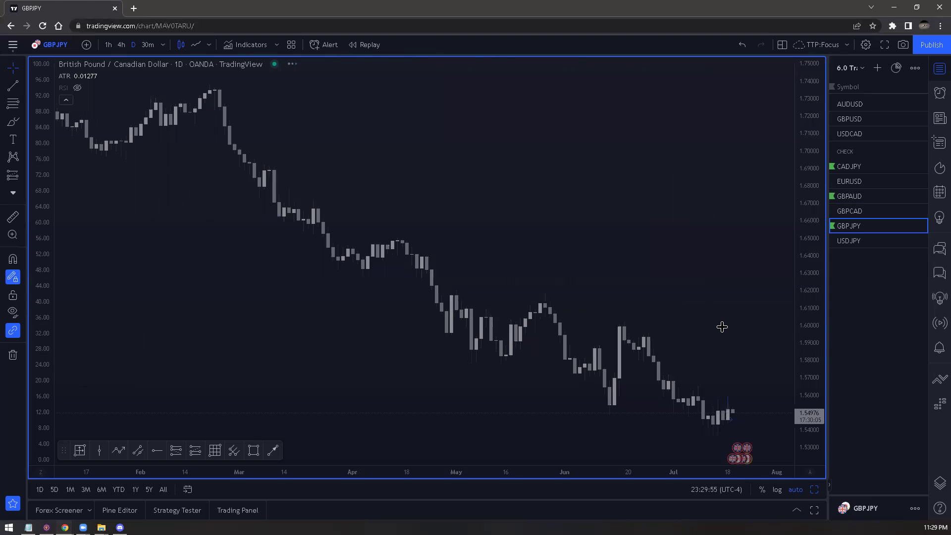
{"action": "scroll", "coordinate": [721, 326], "scroll_direction": "up", "scroll_amount": 3}
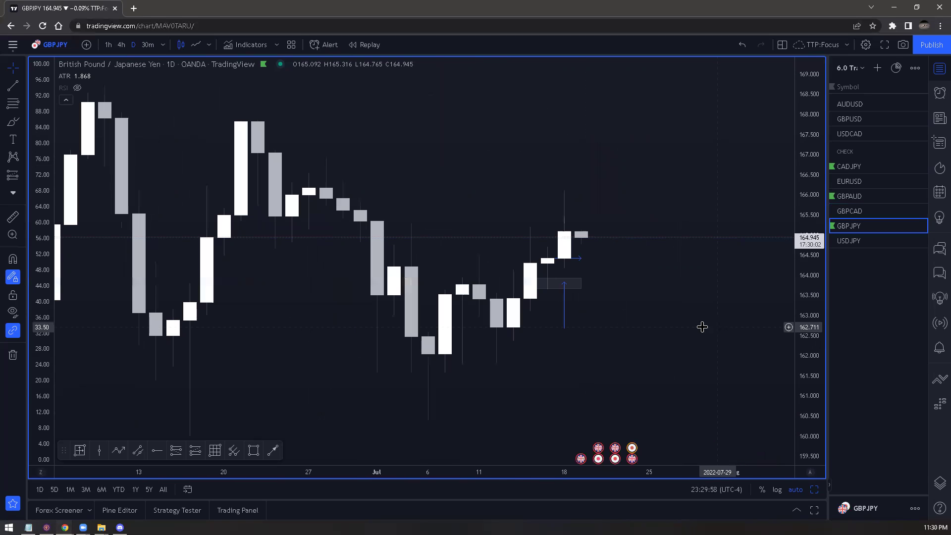
{"action": "scroll", "coordinate": [394, 244], "scroll_direction": "up", "scroll_amount": 3}
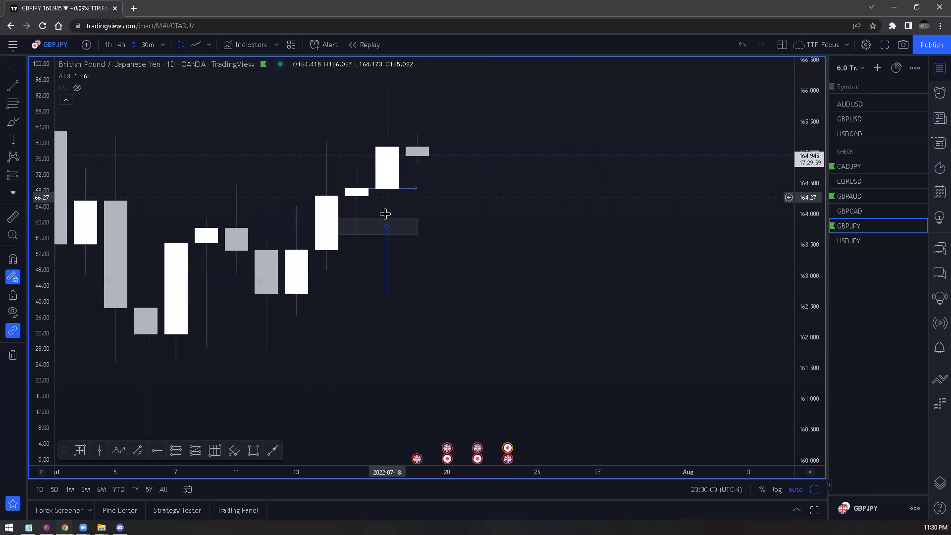
{"action": "left_click", "coordinate": [365, 241]}
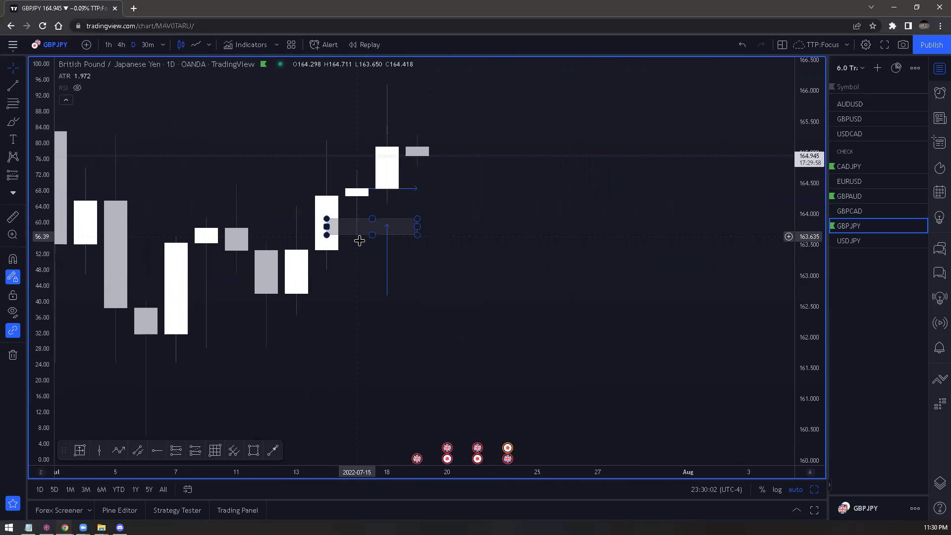
{"action": "left_click", "coordinate": [360, 242]}
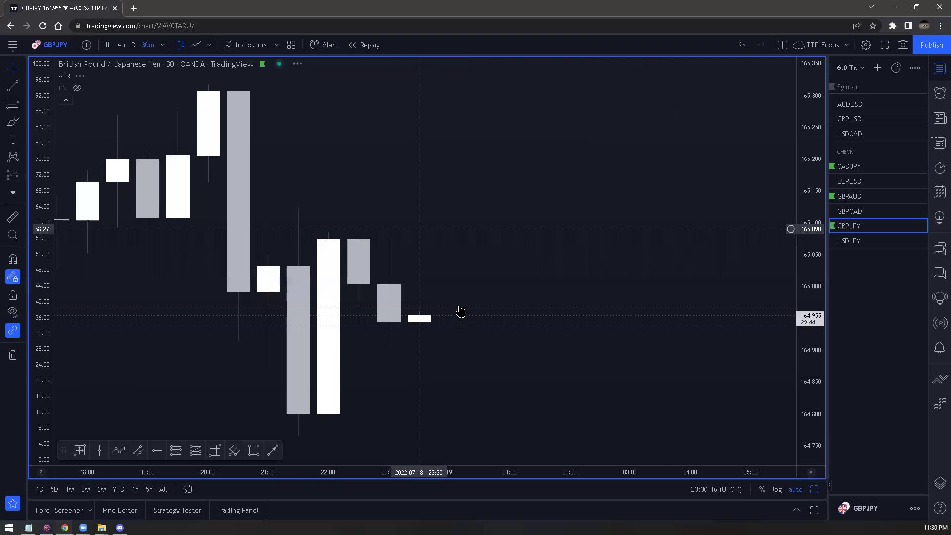
- Examine the GBPJPY grey zones on the 30-minute interval with the candles from mid-July through July 18 in view
{"action": "scroll", "coordinate": [458, 307], "scroll_direction": "down", "scroll_amount": 5}
{"action": "scroll", "coordinate": [458, 306], "scroll_direction": "down", "scroll_amount": 3}
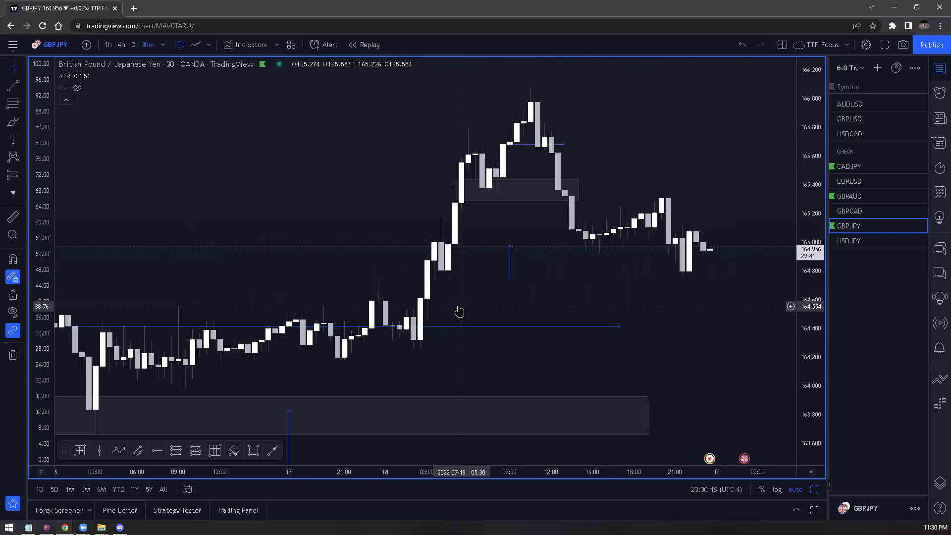
{"action": "scroll", "coordinate": [460, 312], "scroll_direction": "down", "scroll_amount": 2}
{"action": "scroll", "coordinate": [347, 336], "scroll_direction": "down", "scroll_amount": 2}
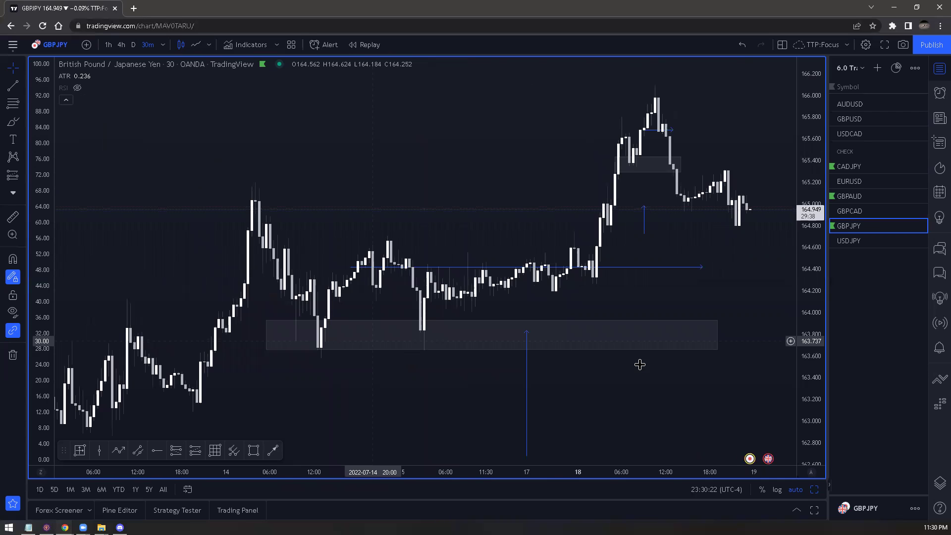
{"action": "scroll", "coordinate": [637, 365], "scroll_direction": "up", "scroll_amount": 2}
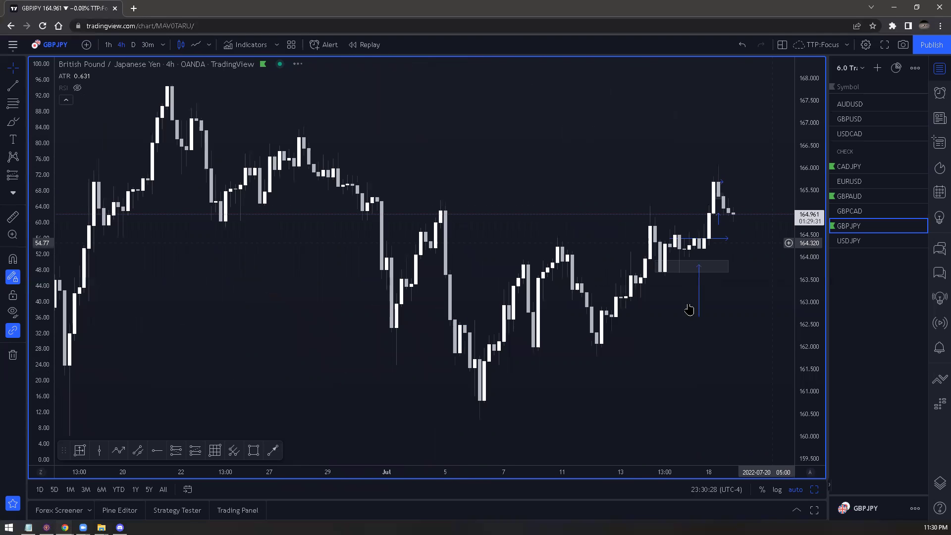
- Inspect the GBPJPY grey zone on the 4-hour interval with the July 13 to 18 candles enlarged
{"action": "scroll", "coordinate": [688, 306], "scroll_direction": "up", "scroll_amount": 2}
{"action": "scroll", "coordinate": [684, 304], "scroll_direction": "up", "scroll_amount": 2}
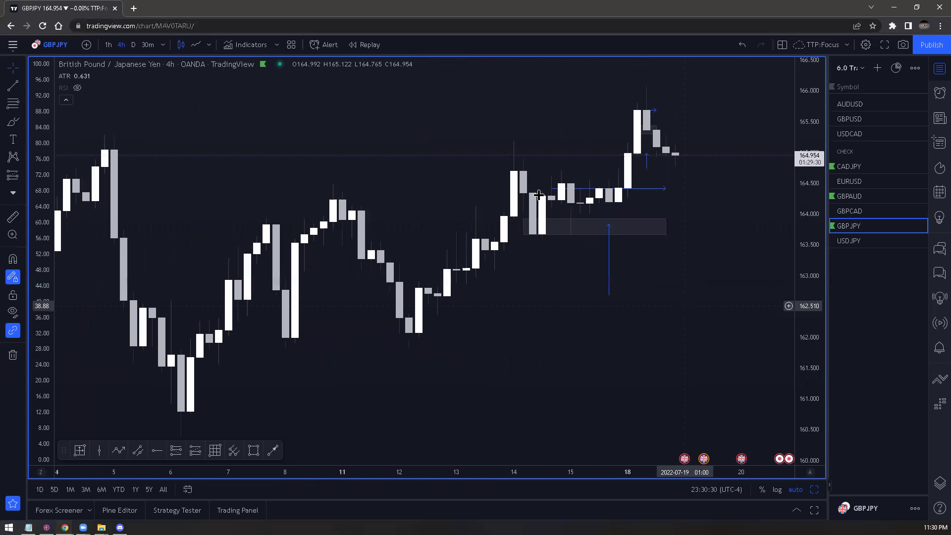
{"action": "scroll", "coordinate": [512, 168], "scroll_direction": "up", "scroll_amount": 3}
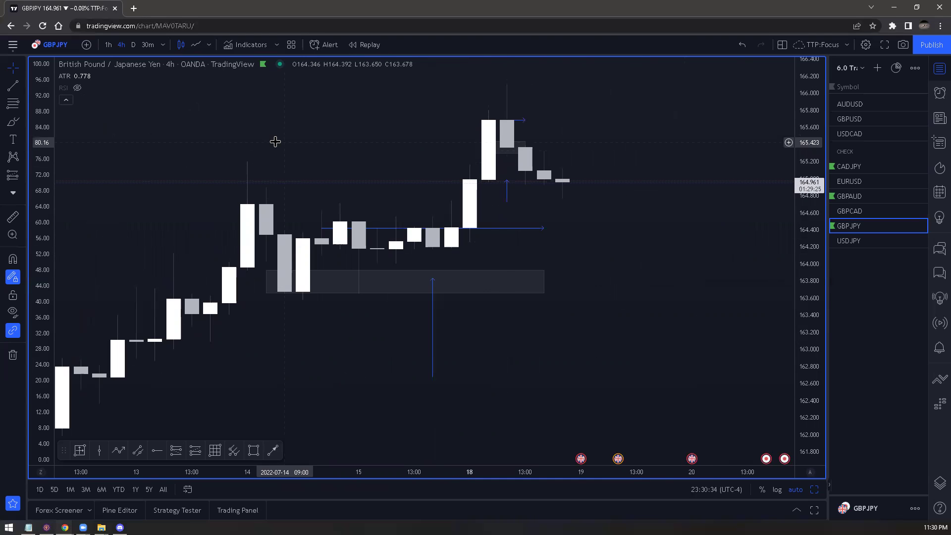
- Examine the smaller GBPJPY grey zone on the 5-minute interval with the full July 18 price move in view
{"action": "key", "text": "5"}
{"action": "key", "text": "Return"}
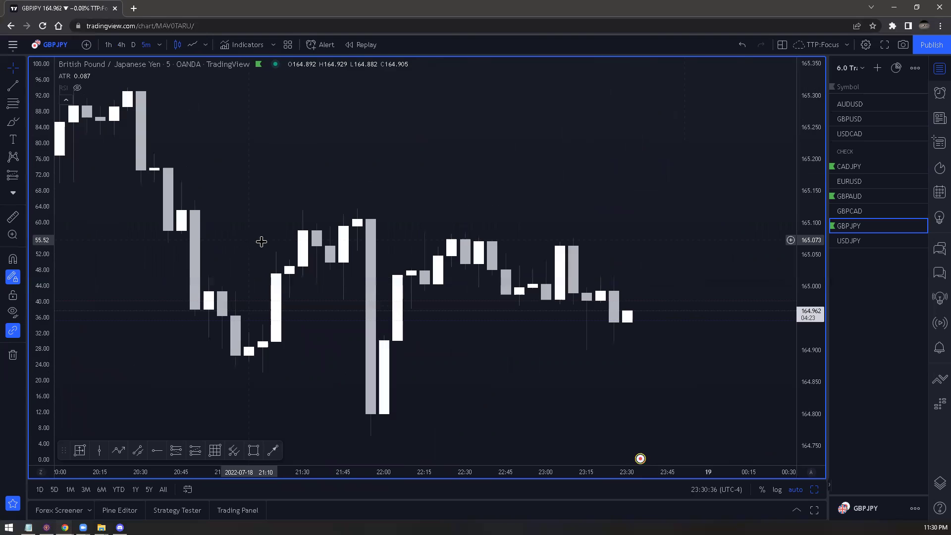
{"action": "scroll", "coordinate": [270, 244], "scroll_direction": "down", "scroll_amount": 3}
{"action": "scroll", "coordinate": [295, 262], "scroll_direction": "down", "scroll_amount": 3}
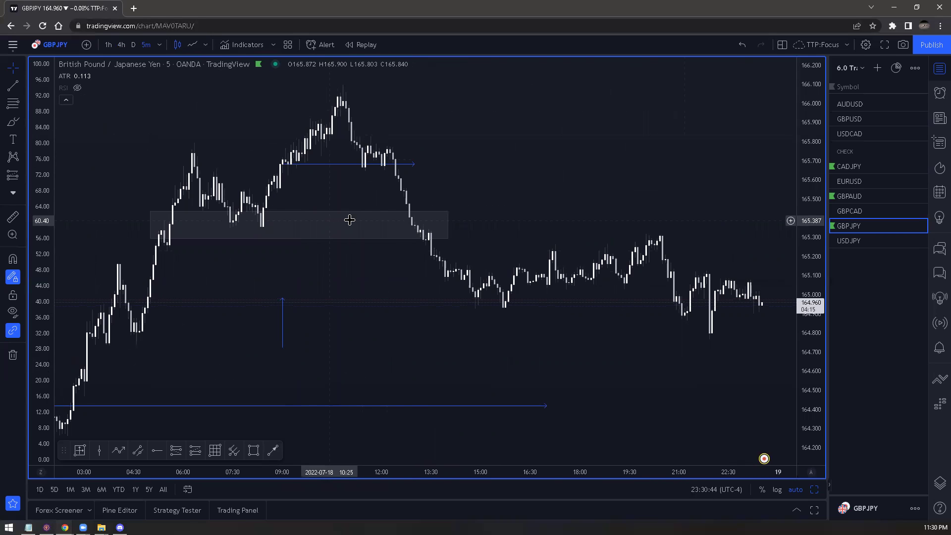
{"action": "left_click", "coordinate": [379, 226]}
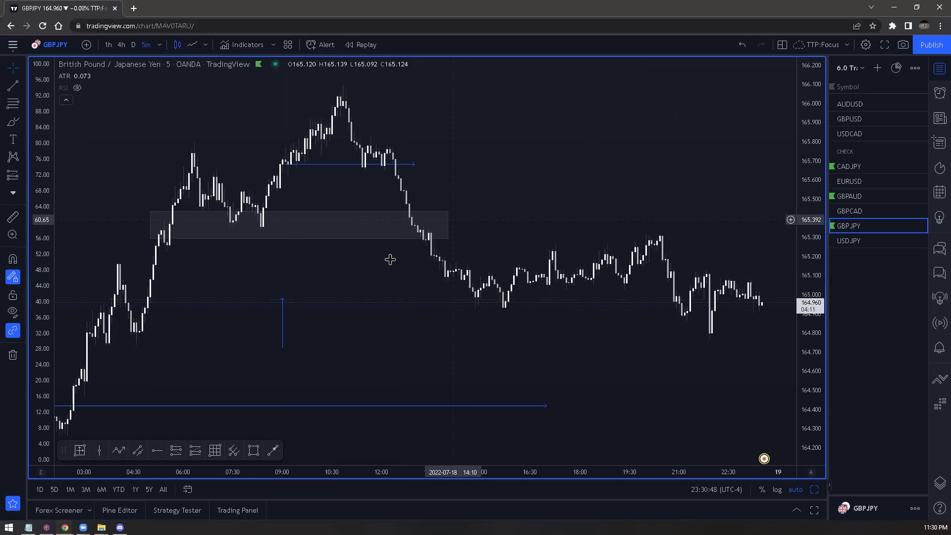
{"action": "scroll", "coordinate": [390, 260], "scroll_direction": "up", "scroll_amount": 3}
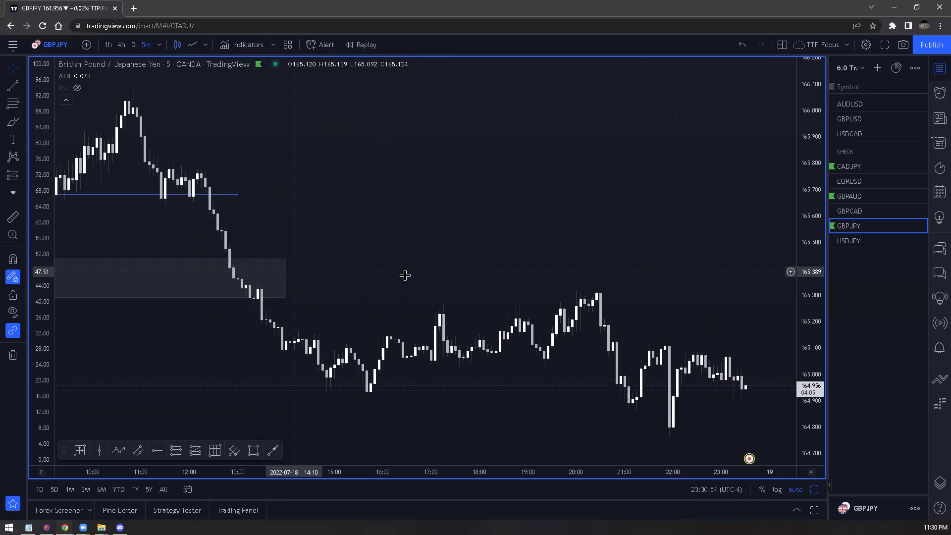
{"action": "scroll", "coordinate": [411, 275], "scroll_direction": "down", "scroll_amount": 1}
{"action": "scroll", "coordinate": [395, 239], "scroll_direction": "down", "scroll_amount": 1}
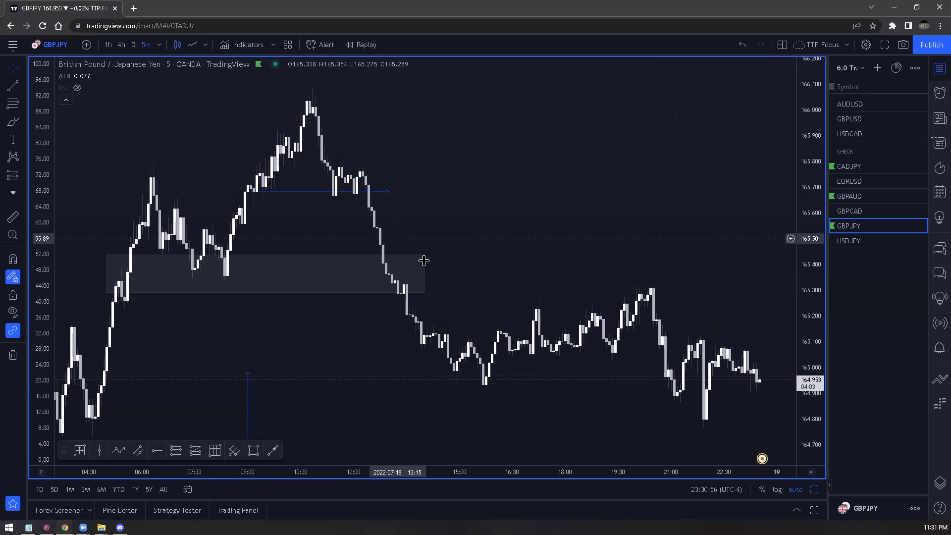
{"action": "left_click", "coordinate": [424, 256]}
- Return to the daily interval, switch the chart to USDJPY and enlarge the July candles around the grey zone
{"action": "left_click", "coordinate": [138, 46]}
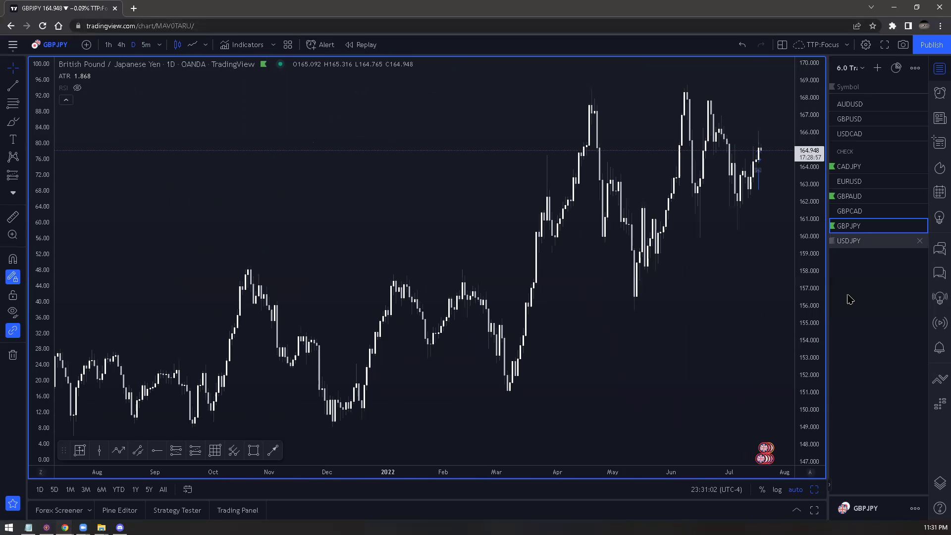
{"action": "key", "text": "Down"}
{"action": "scroll", "coordinate": [693, 367], "scroll_direction": "up", "scroll_amount": 2}
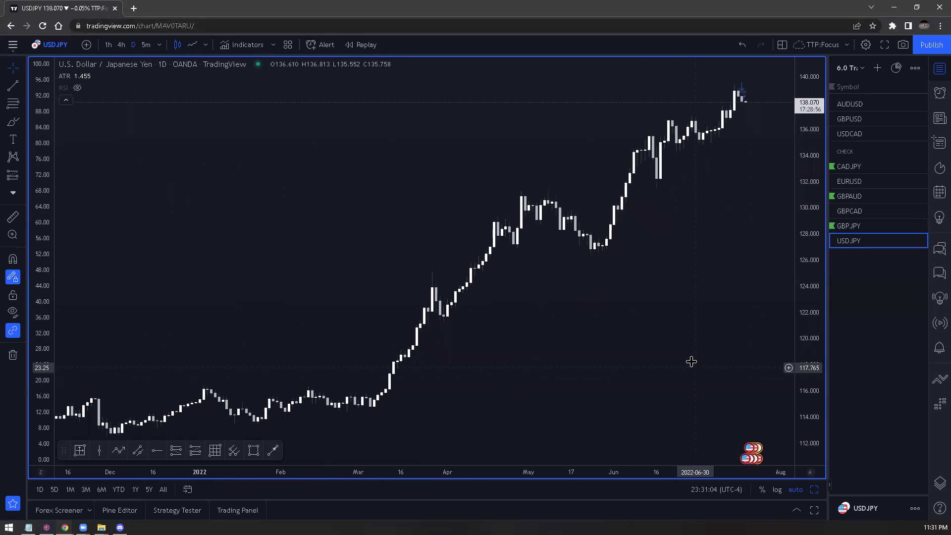
{"action": "scroll", "coordinate": [691, 361], "scroll_direction": "up", "scroll_amount": 2}
{"action": "scroll", "coordinate": [691, 362], "scroll_direction": "up", "scroll_amount": 2}
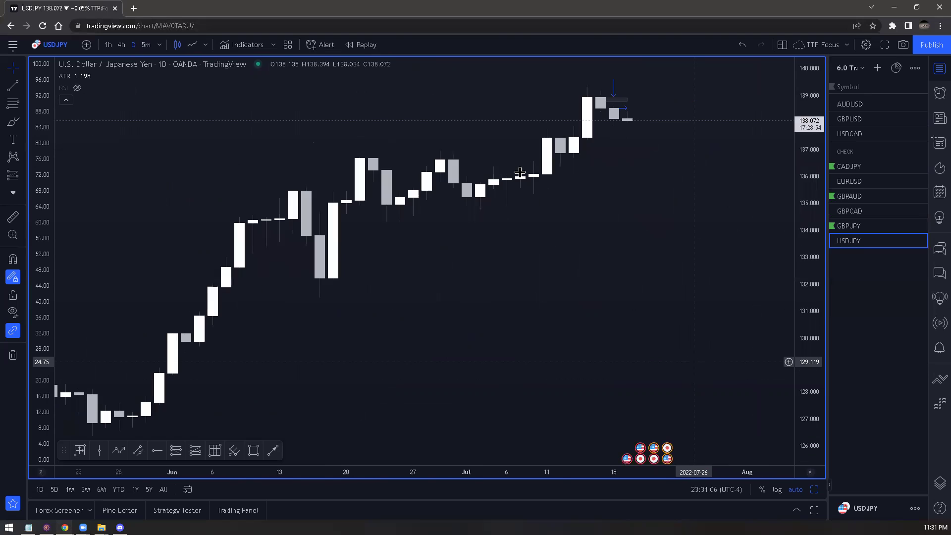
{"action": "scroll", "coordinate": [520, 172], "scroll_direction": "up", "scroll_amount": 2}
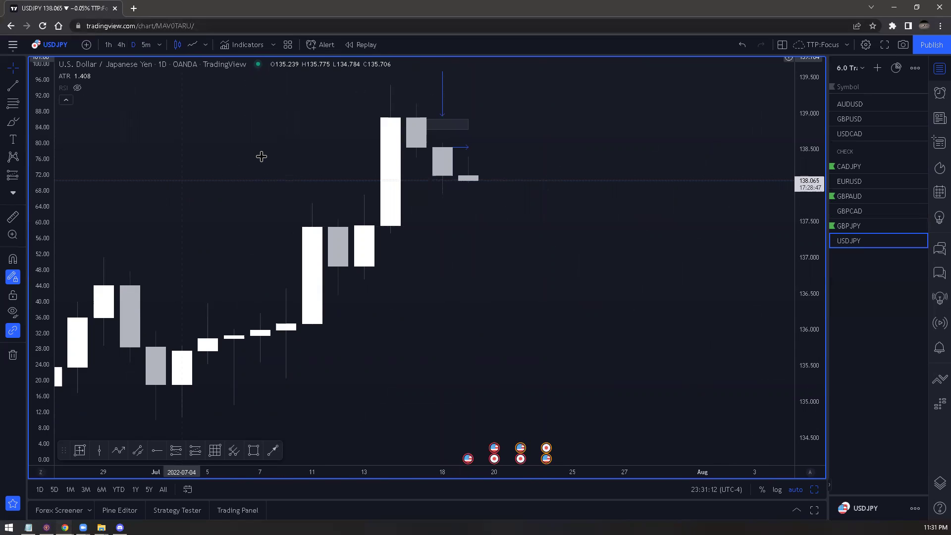
- Examine the USDJPY grey zone and the blue level below it on the 30-minute interval with the July 14 to 18 candles in view
{"action": "type", "text": "30"}
{"action": "key", "text": "Return"}
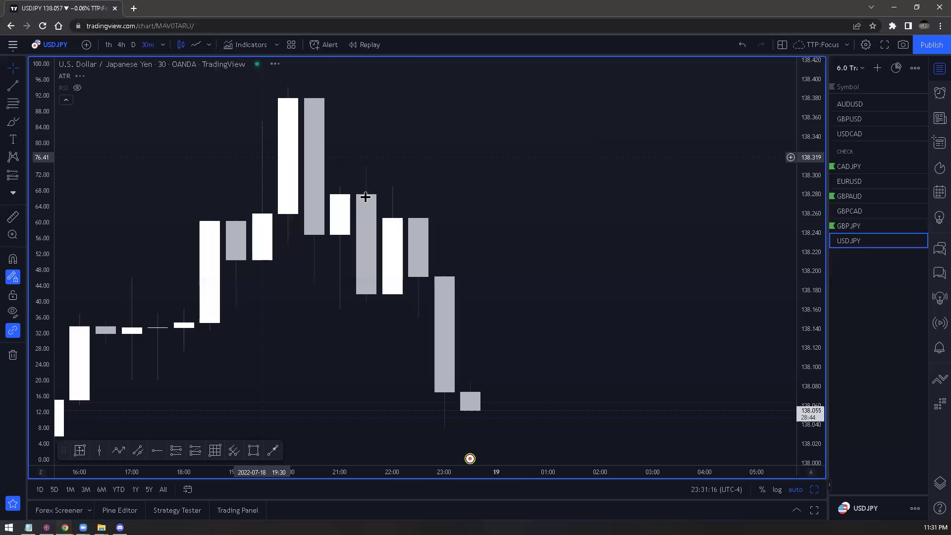
{"action": "scroll", "coordinate": [365, 197], "scroll_direction": "down", "scroll_amount": 3}
{"action": "scroll", "coordinate": [367, 197], "scroll_direction": "down", "scroll_amount": 3}
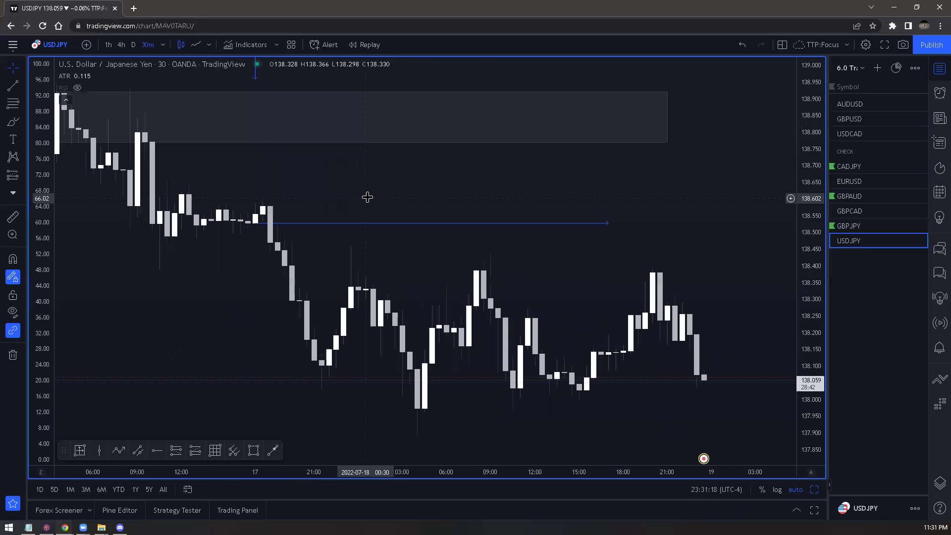
{"action": "scroll", "coordinate": [367, 197], "scroll_direction": "down", "scroll_amount": 3}
{"action": "scroll", "coordinate": [367, 198], "scroll_direction": "up", "scroll_amount": 1}
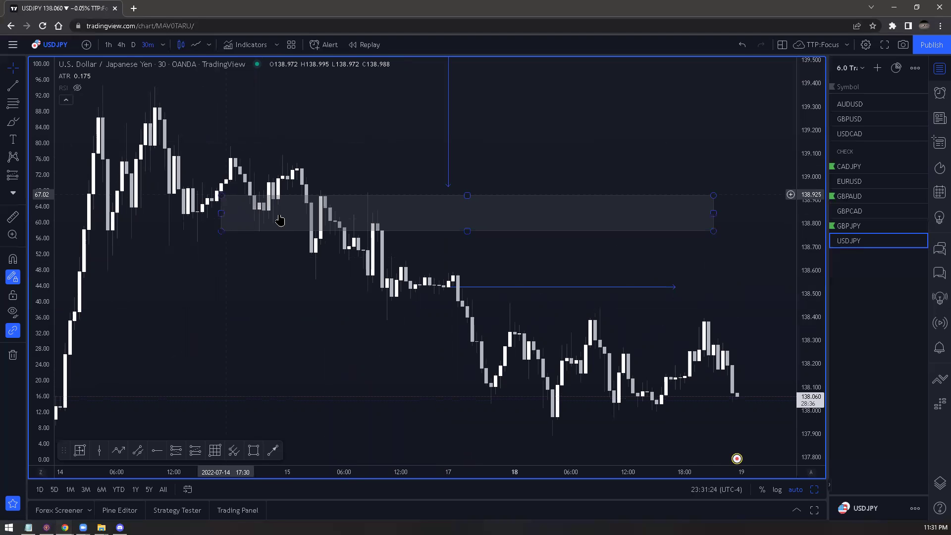
{"action": "left_click", "coordinate": [358, 231]}
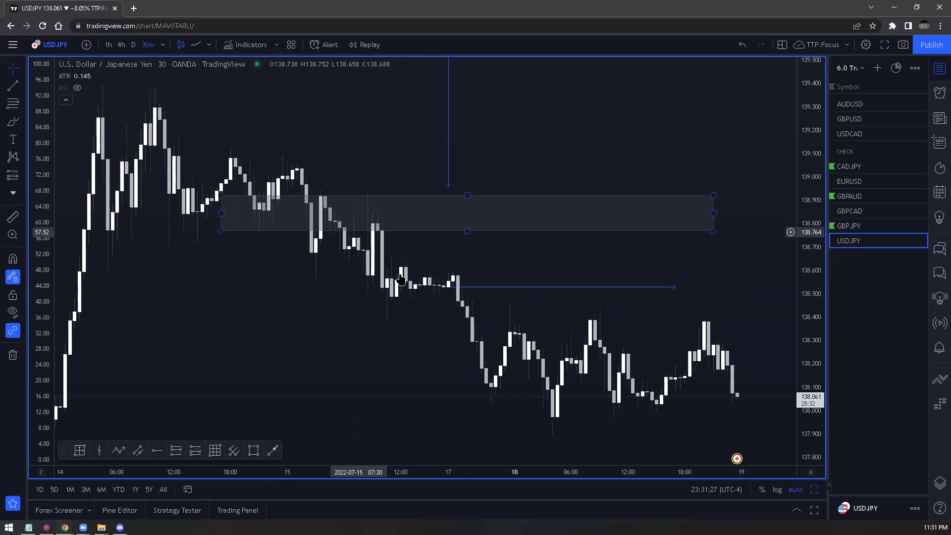
{"action": "left_click", "coordinate": [302, 260]}
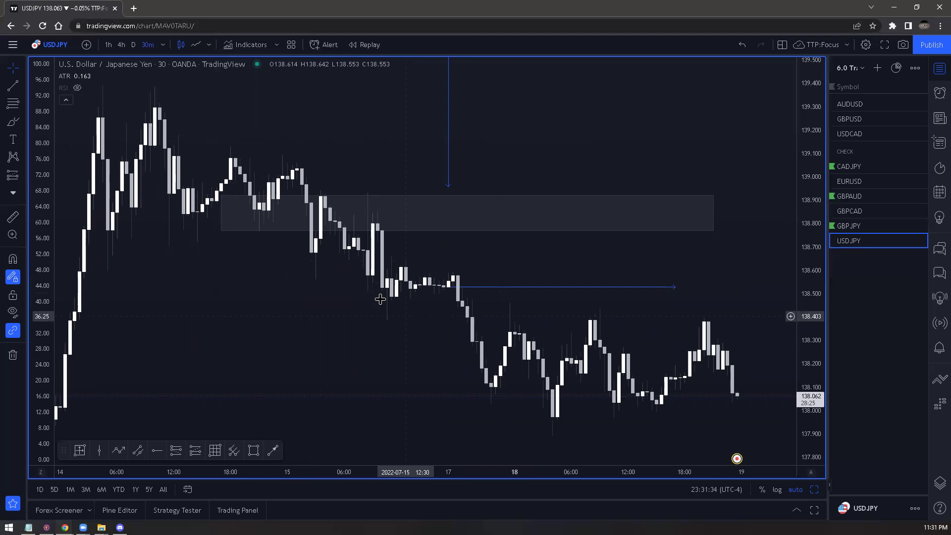
{"action": "left_click", "coordinate": [419, 287]}
{"action": "left_click", "coordinate": [511, 311]}
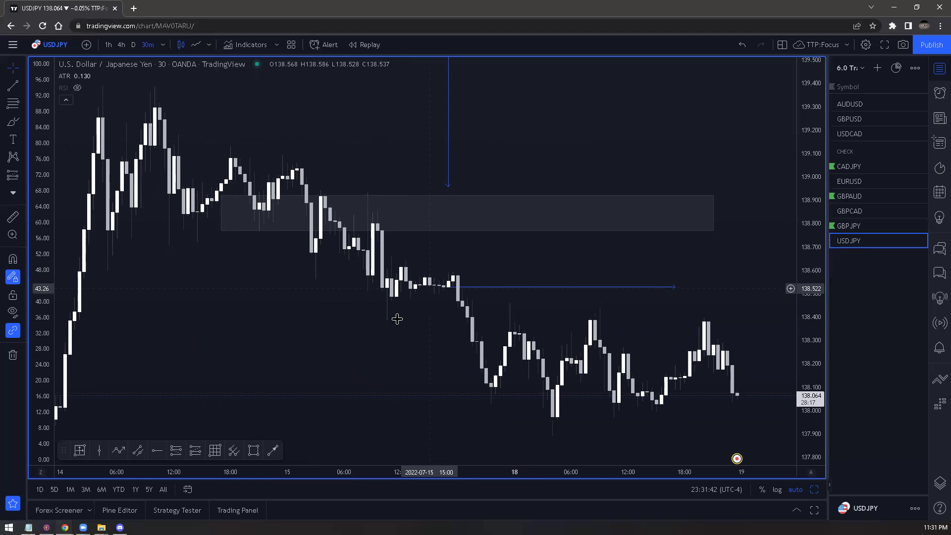
{"action": "left_click", "coordinate": [435, 236]}
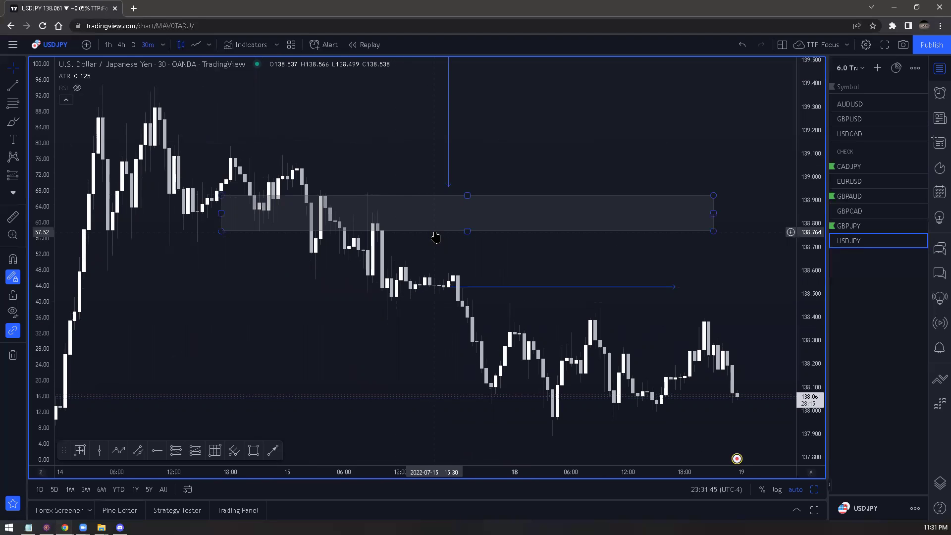
{"action": "left_click", "coordinate": [510, 241]}
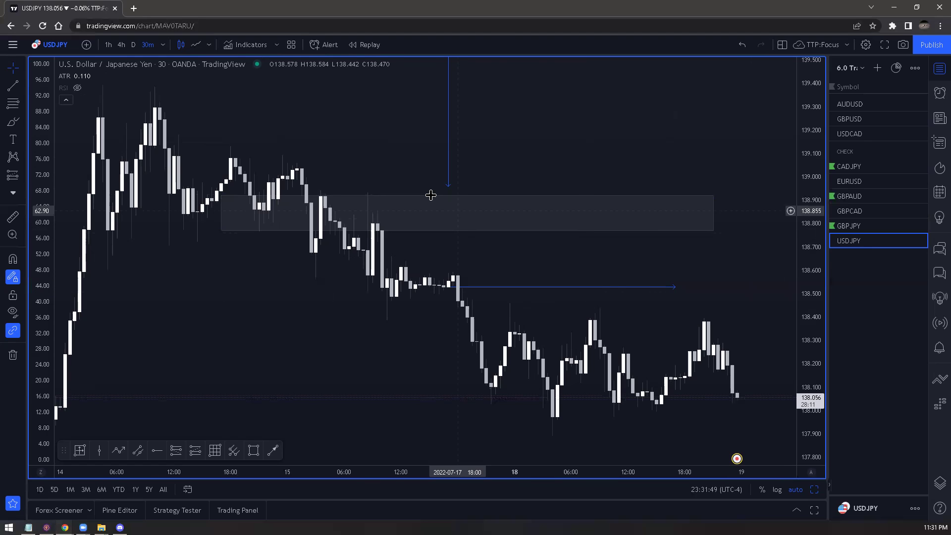
- Set USDJPY back to the daily interval and remove all of its drawings
{"action": "left_click", "coordinate": [133, 44]}
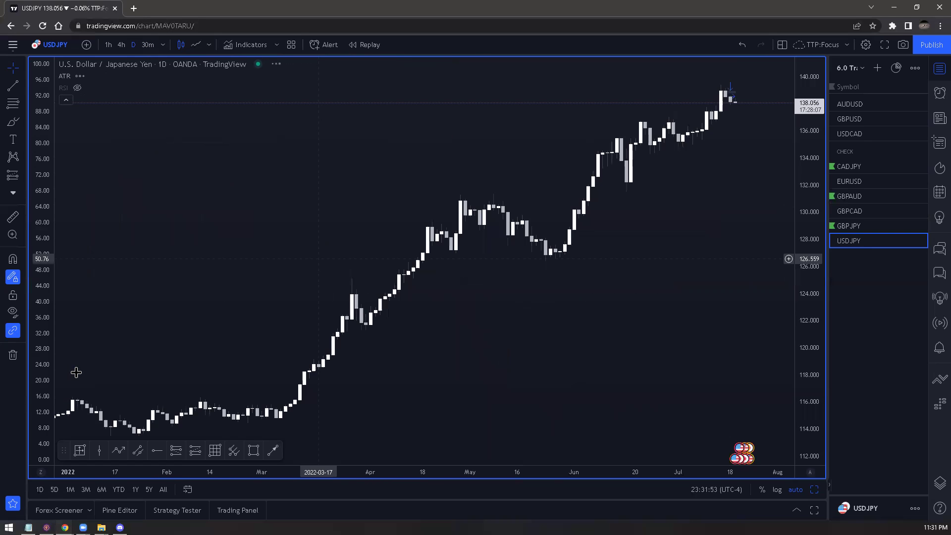
{"action": "left_click", "coordinate": [14, 357]}
{"action": "left_click", "coordinate": [82, 350]}
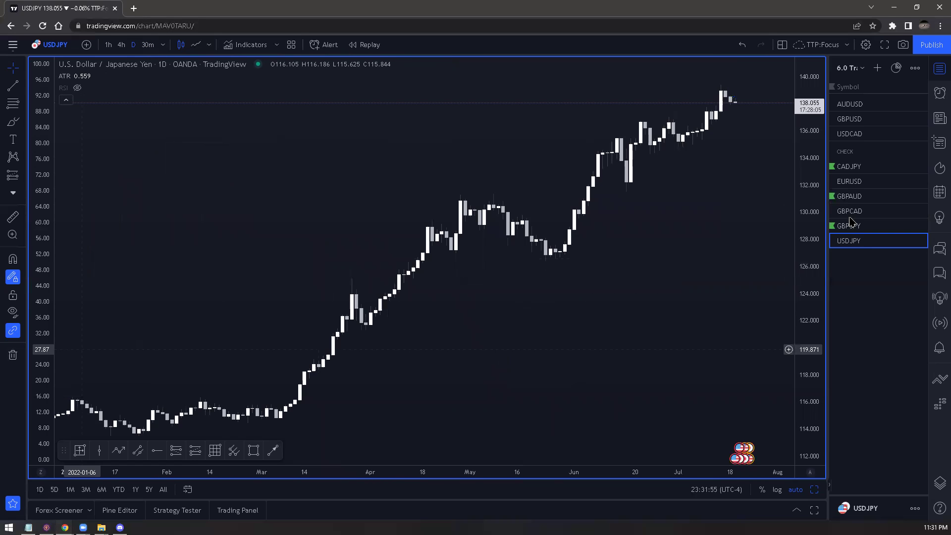
- Remove all drawings from the GBPJPY, GBPCAD, GBPAUD and EURUSD charts, keeping the indicators
{"action": "key", "text": "Up"}
{"action": "left_click", "coordinate": [13, 356]}
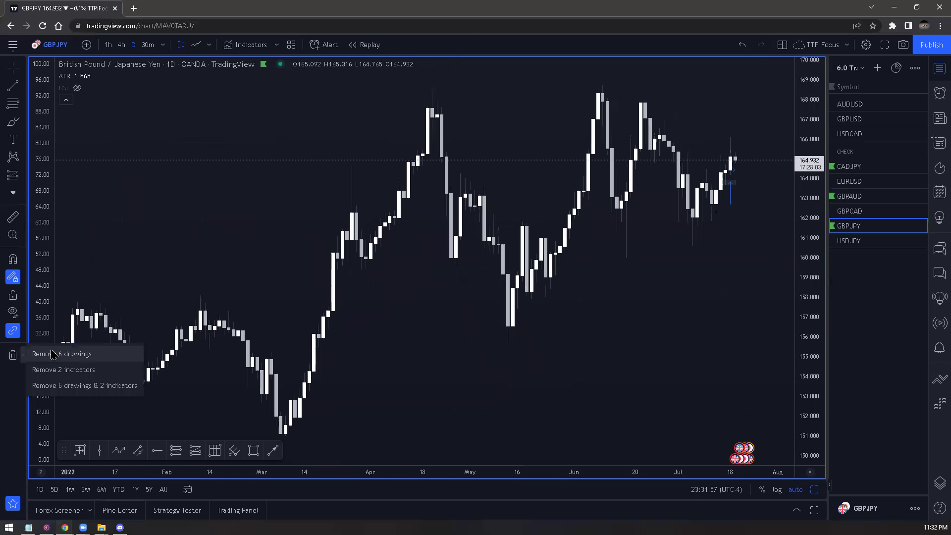
{"action": "key", "text": "Up"}
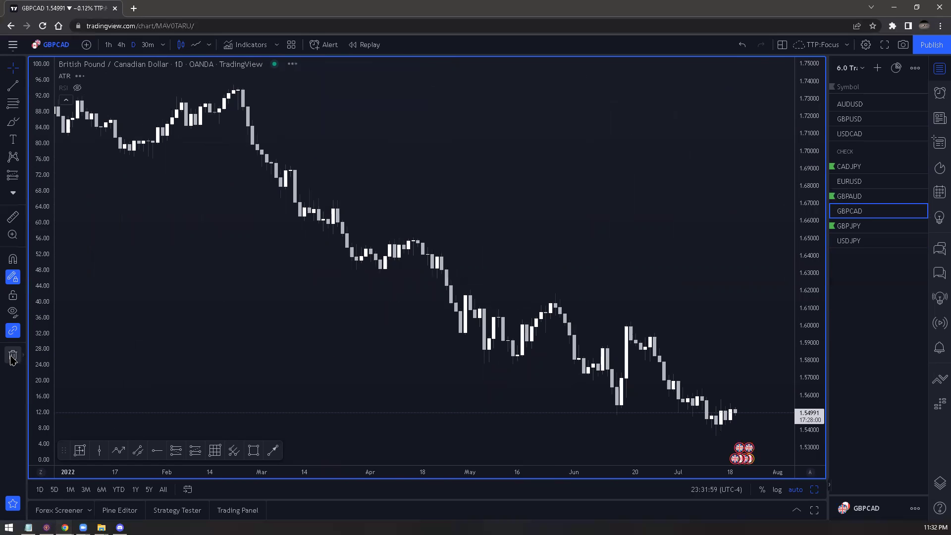
{"action": "key", "text": "Up"}
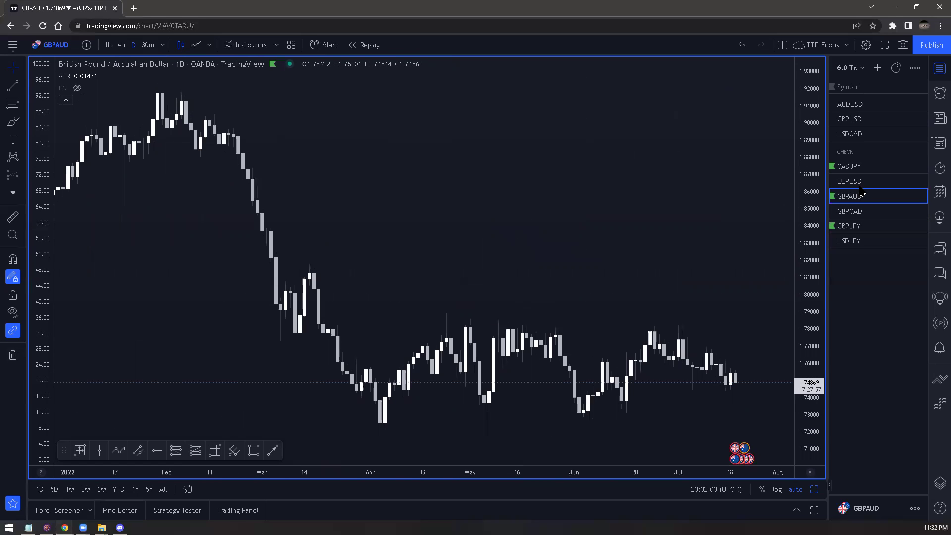
{"action": "key", "text": "Up"}
{"action": "key", "text": "Up"}
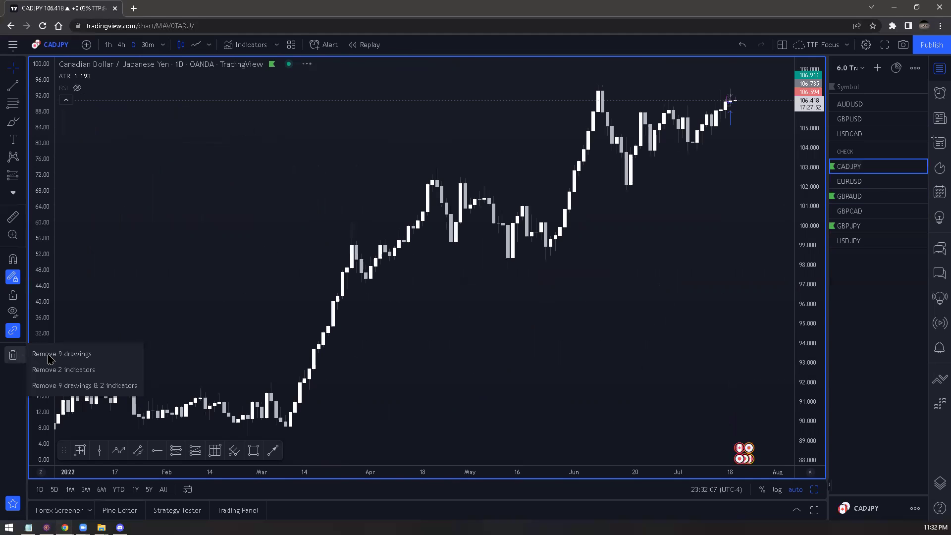
- Clear all drawings from the CADJPY, USDCAD, GBPUSD and AUDUSD charts, keeping the indicators
{"action": "key", "text": "Up"}
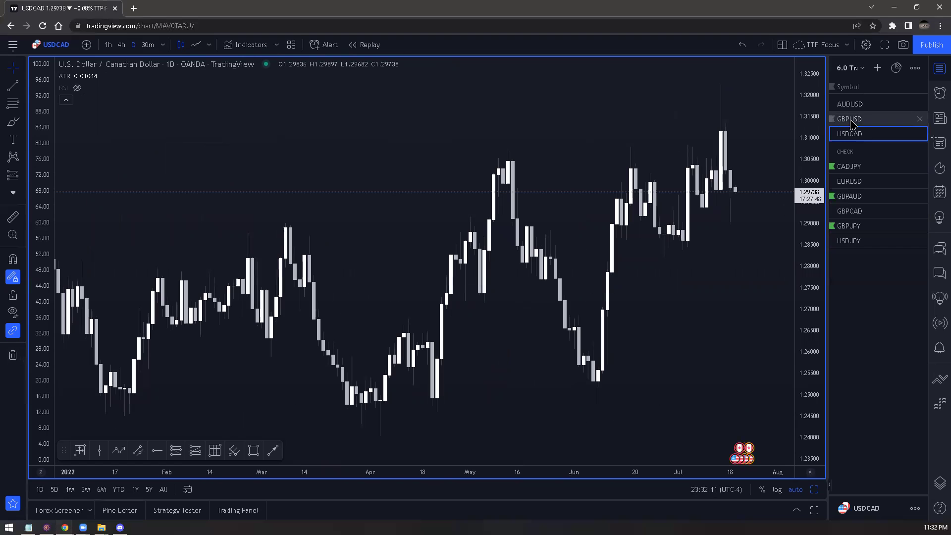
{"action": "key", "text": "Up"}
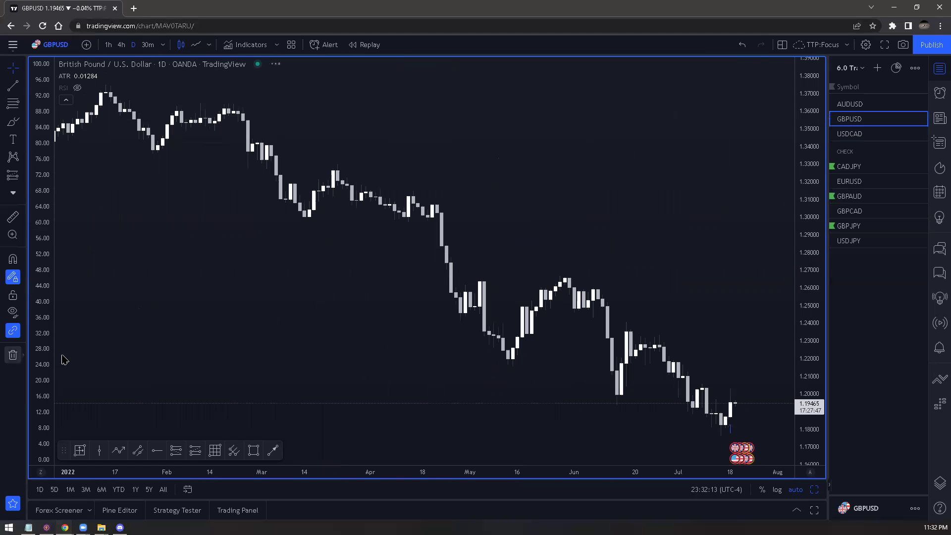
{"action": "key", "text": "Up"}
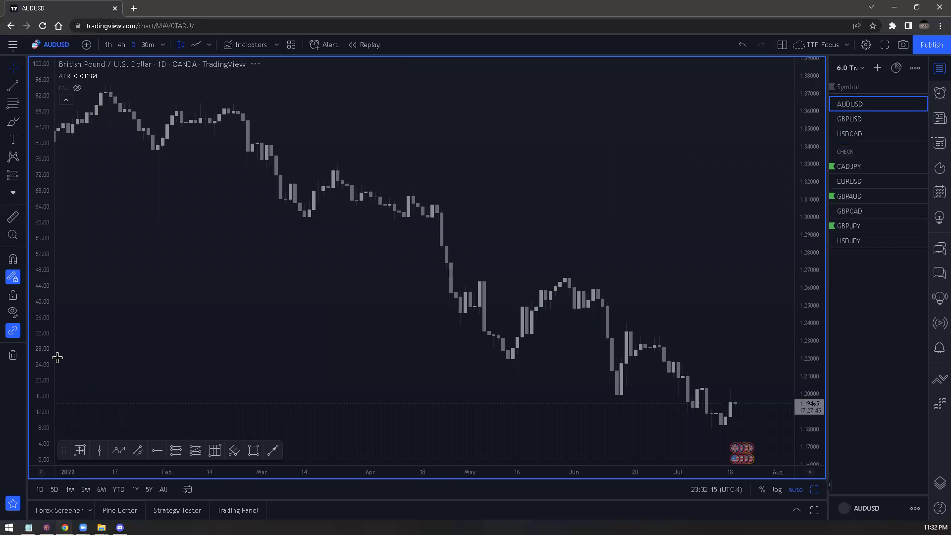
{"action": "left_click", "coordinate": [14, 358]}
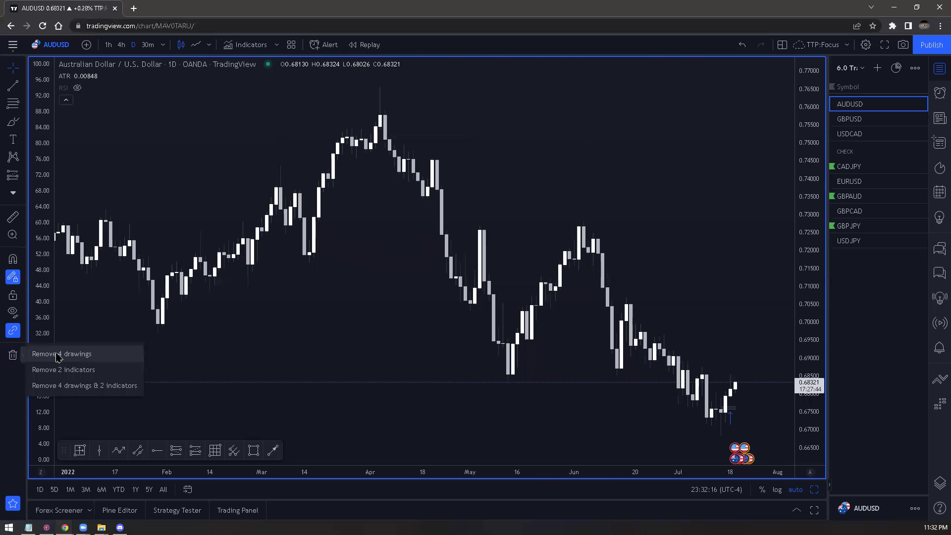
- Unflag all flagged symbols in the watchlist
{"action": "right_click", "coordinate": [845, 171]}
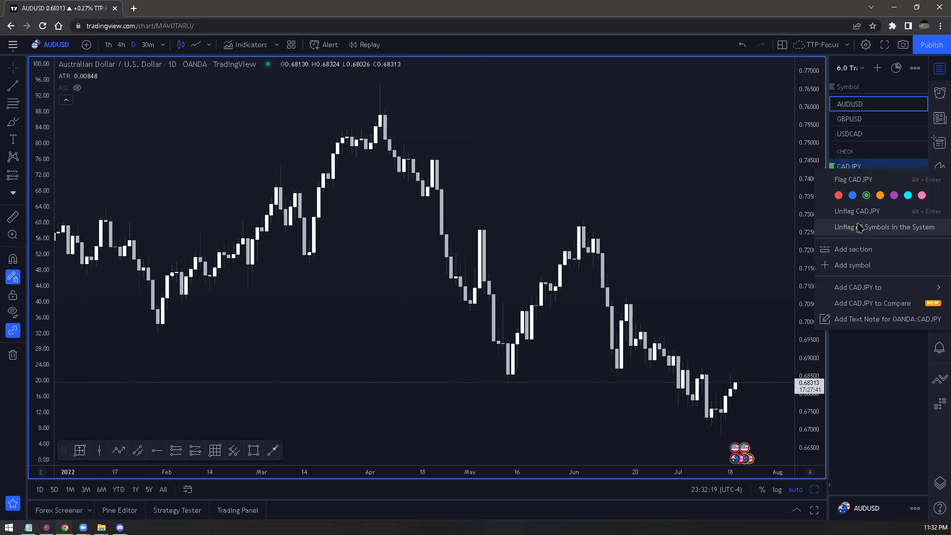
{"action": "left_click", "coordinate": [859, 227]}
{"action": "left_click", "coordinate": [569, 301]}
- Draw a thin rectangle zone on the AUDUSD daily chart from 0.68043 to about 0.68035, spanning the 18 and 19 July candles
{"action": "scroll", "coordinate": [675, 365], "scroll_direction": "up", "scroll_amount": 3}
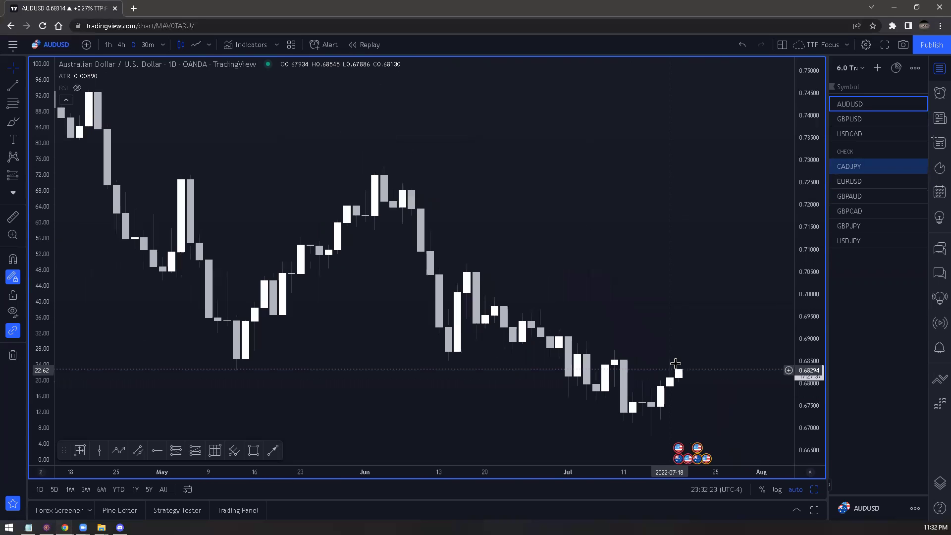
{"action": "scroll", "coordinate": [679, 342], "scroll_direction": "up", "scroll_amount": 3}
{"action": "scroll", "coordinate": [667, 342], "scroll_direction": "up", "scroll_amount": 3}
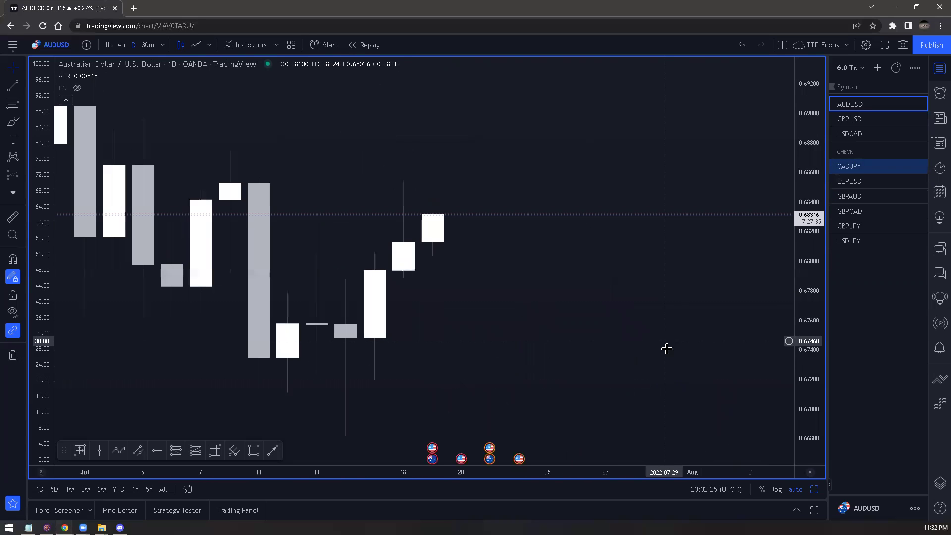
{"action": "scroll", "coordinate": [550, 361], "scroll_direction": "up", "scroll_amount": 3}
{"action": "scroll", "coordinate": [373, 321], "scroll_direction": "down", "scroll_amount": 1}
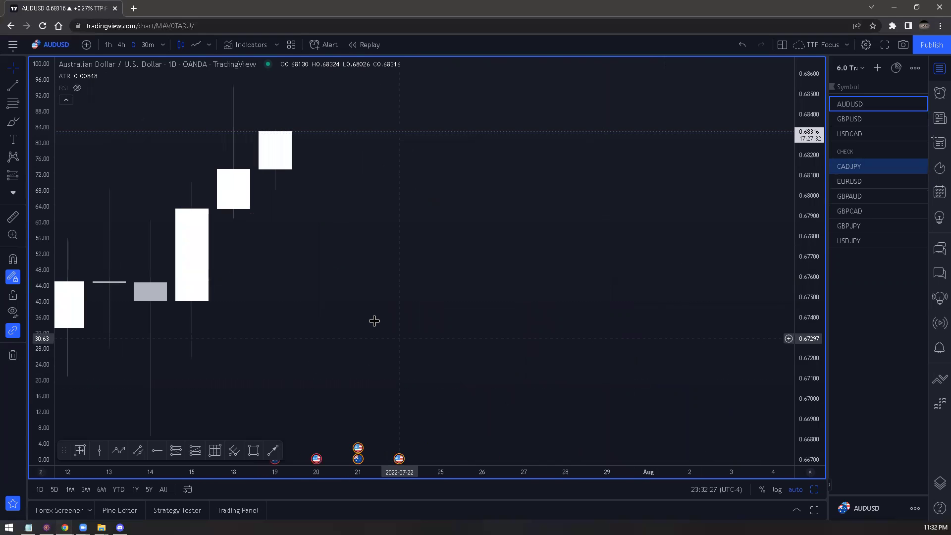
{"action": "scroll", "coordinate": [233, 461], "scroll_direction": "down", "scroll_amount": 1}
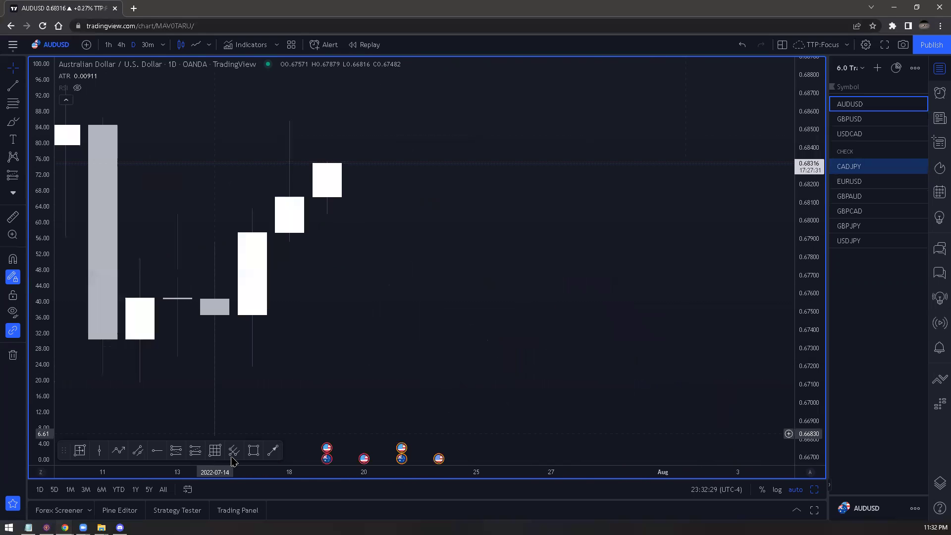
{"action": "left_click", "coordinate": [253, 450]}
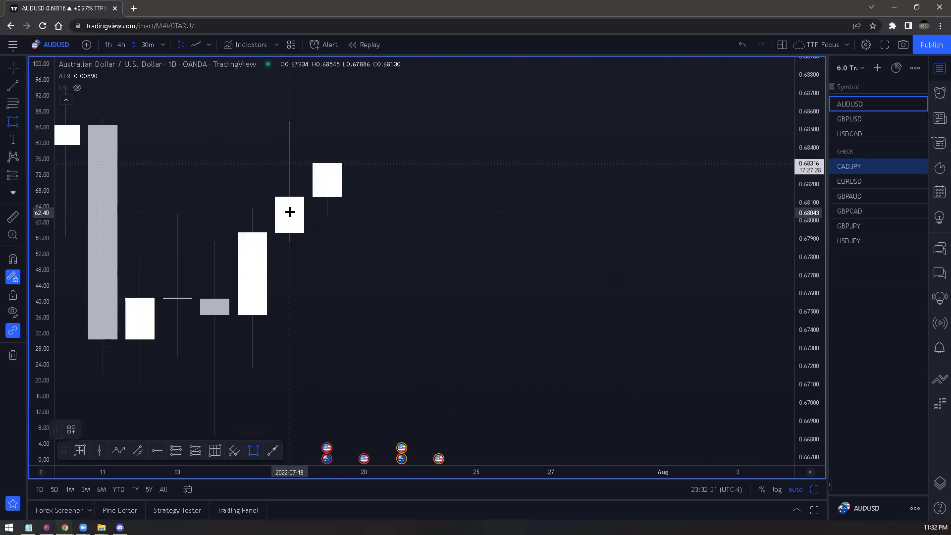
{"action": "left_click_drag", "start_coordinate": [289, 213], "coordinate": [327, 214]}
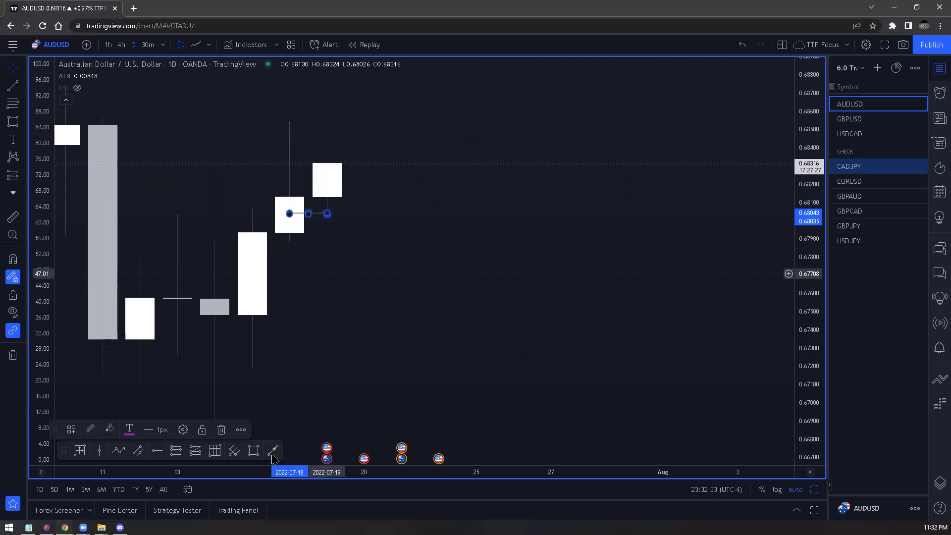
- Draw a trend line at 0.68130 across 18–19 July on AUDUSD and an upward arrow from about 0.67768 to 0.67940 below
{"action": "key", "text": "alt+t"}
{"action": "left_click", "coordinate": [308, 199]}
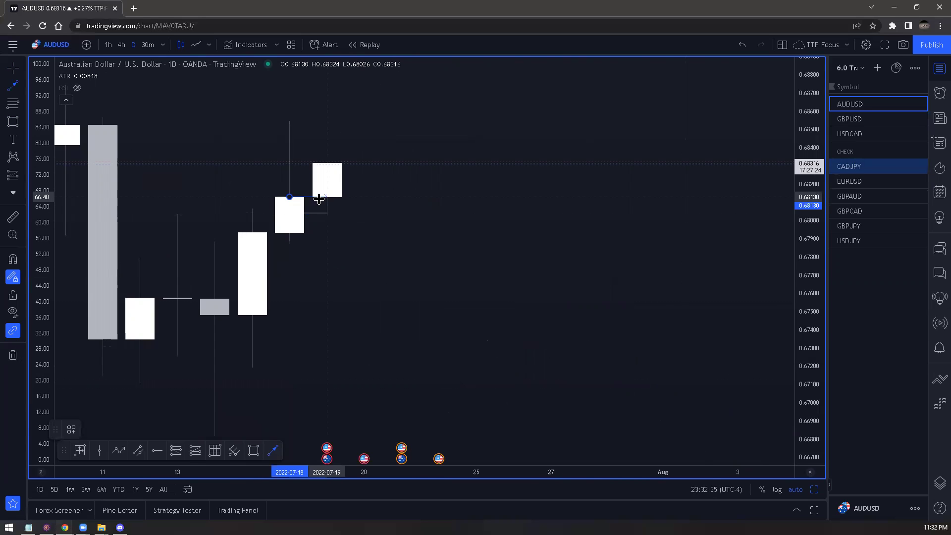
{"action": "left_click", "coordinate": [327, 197]}
{"action": "left_click", "coordinate": [327, 263]}
{"action": "left_click", "coordinate": [322, 231]}
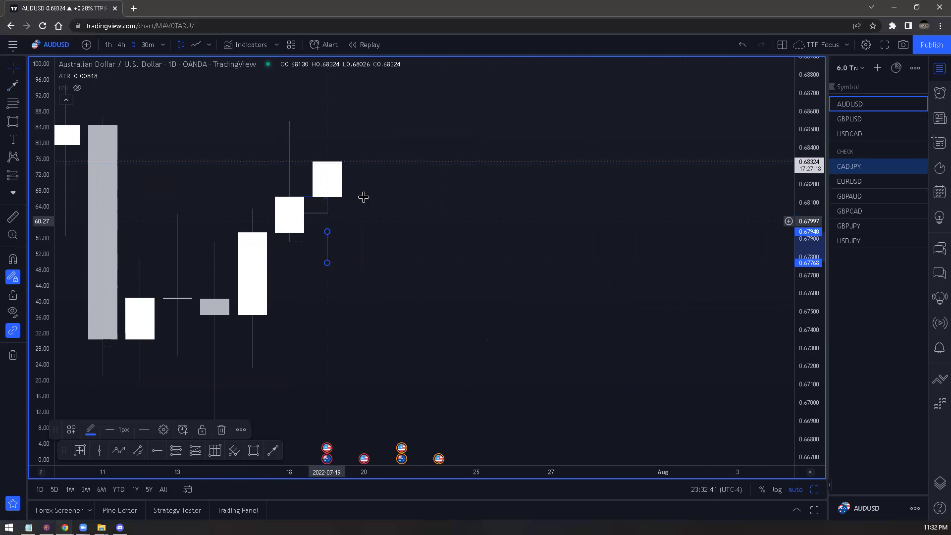
{"action": "left_click", "coordinate": [312, 213]}
{"action": "left_click", "coordinate": [349, 239]}
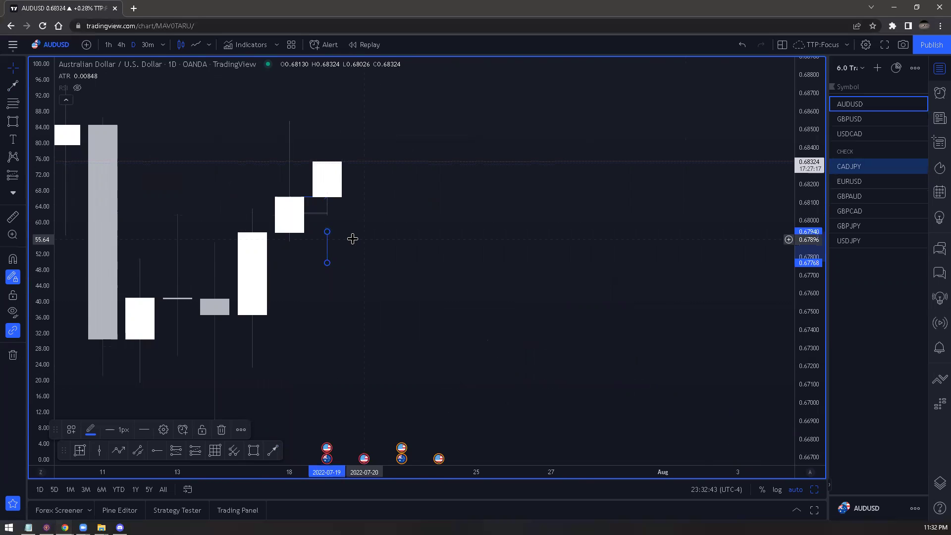
- Switch to GBPUSD and draw a thin rectangle zone between about 1.19111 and 1.19148, from the 18 July candle to 19 July
{"action": "key", "text": "Down"}
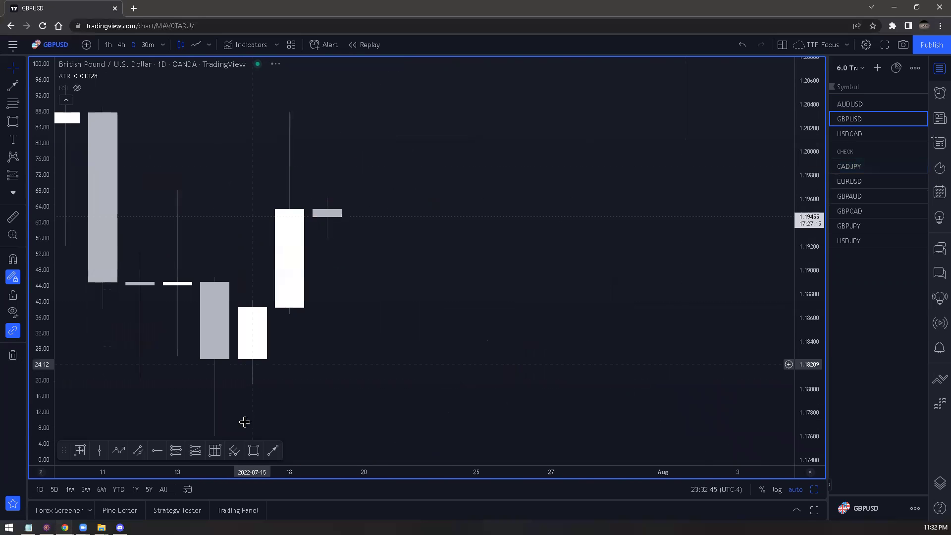
{"action": "key", "text": "alt+shift+r"}
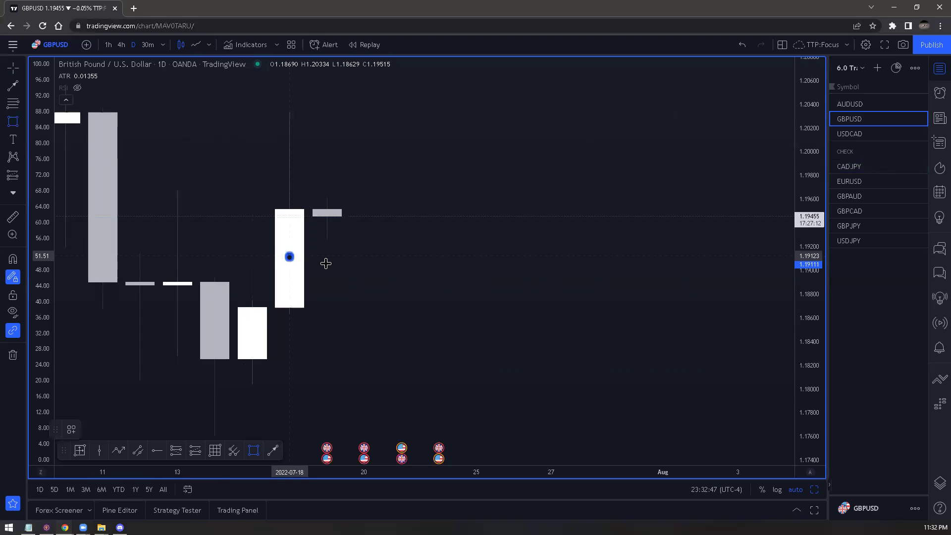
{"action": "left_click", "coordinate": [326, 262]}
{"action": "left_click", "coordinate": [329, 254]}
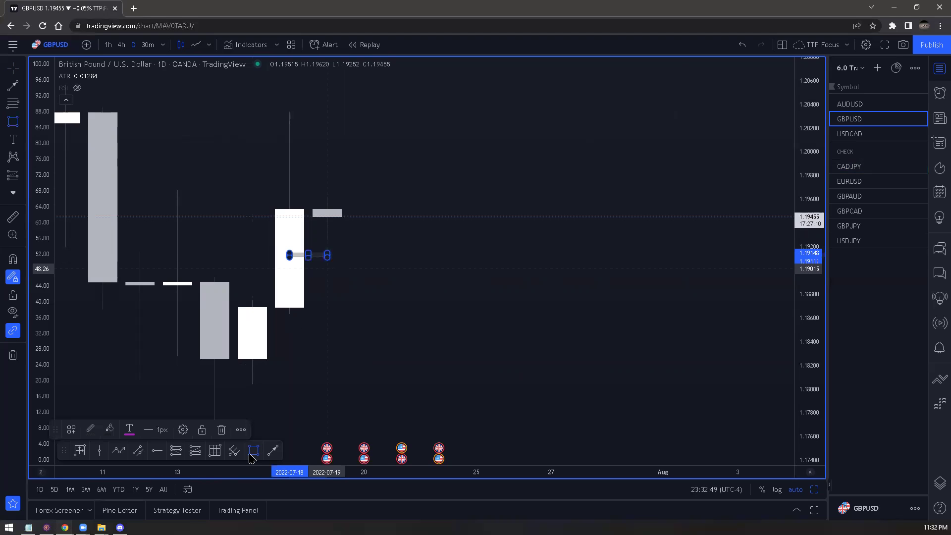
- Draw a trend line at 1.19515 across 18–19 July on GBPUSD and an upward arrow from about 1.18397 to 1.18706 below it
{"action": "key", "text": "alt+t"}
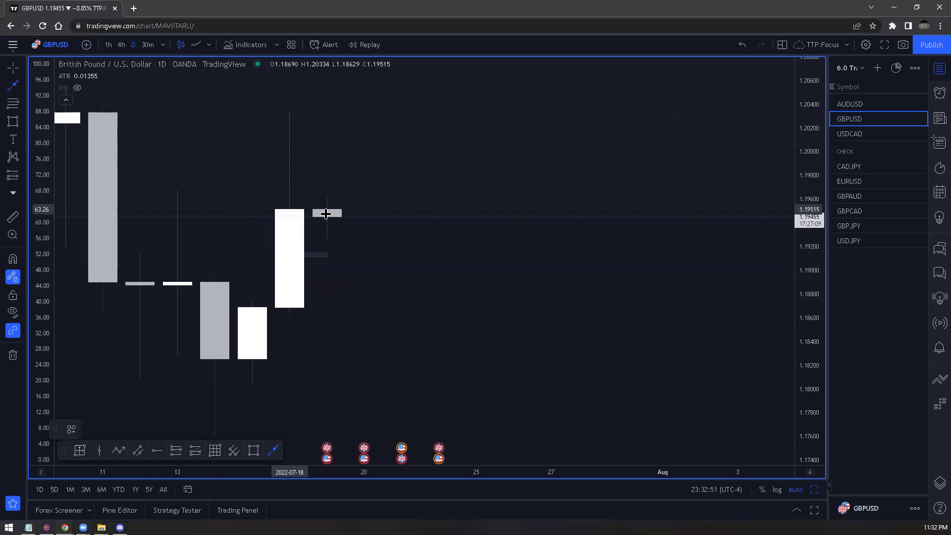
{"action": "left_click", "coordinate": [289, 209]}
{"action": "left_click", "coordinate": [327, 209]}
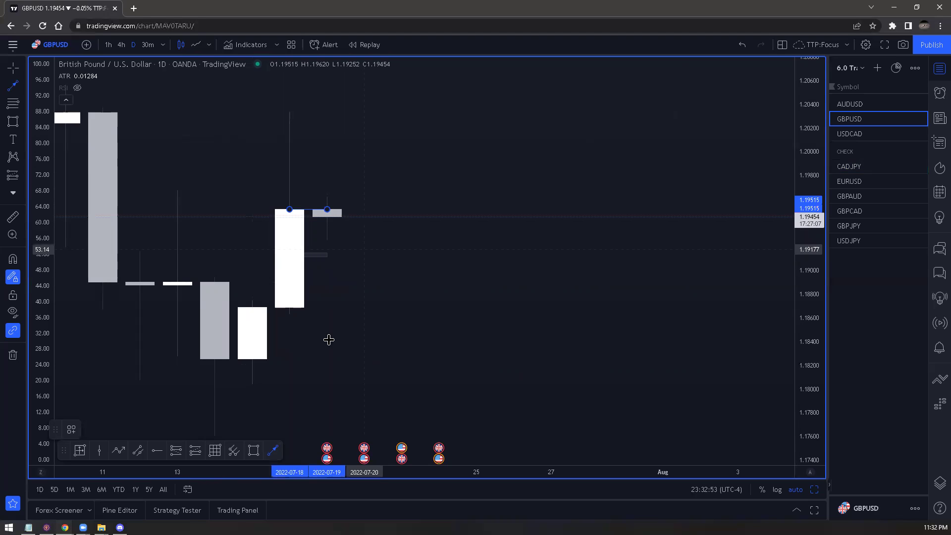
{"action": "left_click", "coordinate": [326, 342]}
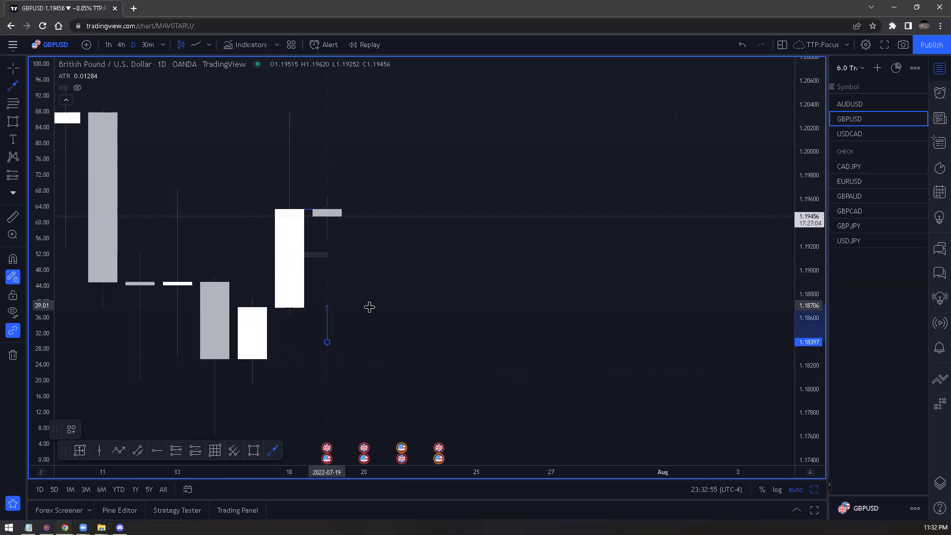
- Switch to USDCAD and draw a thin rectangle zone between about 1.30054 and 1.30063, from the 18 July candle to 19 July
{"action": "key", "text": "Down"}
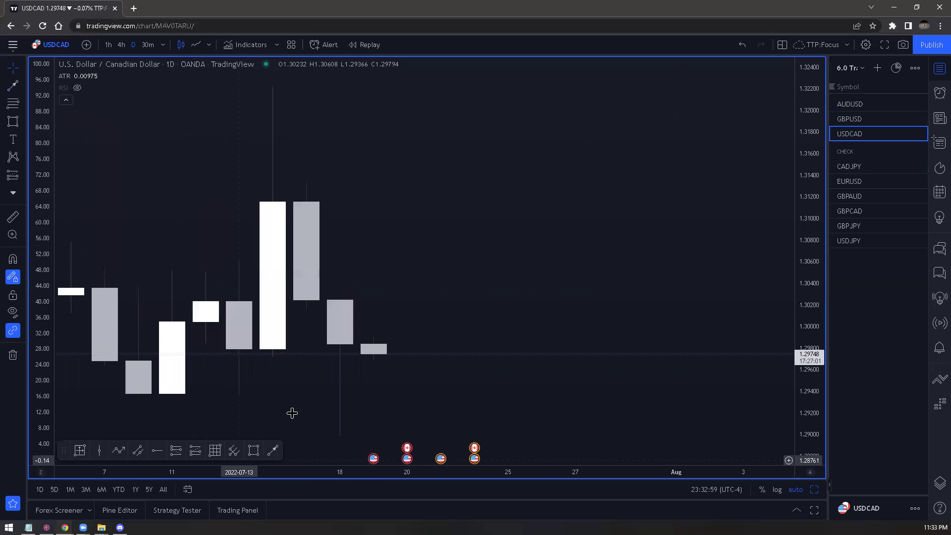
{"action": "key", "text": "alt+shift+r"}
- Draw a trend line at about 1.29836 across 18–19 July on USDCAD and a downward arrow from about 1.30599 to 1.30283 above it
{"action": "key", "text": "alt+t"}
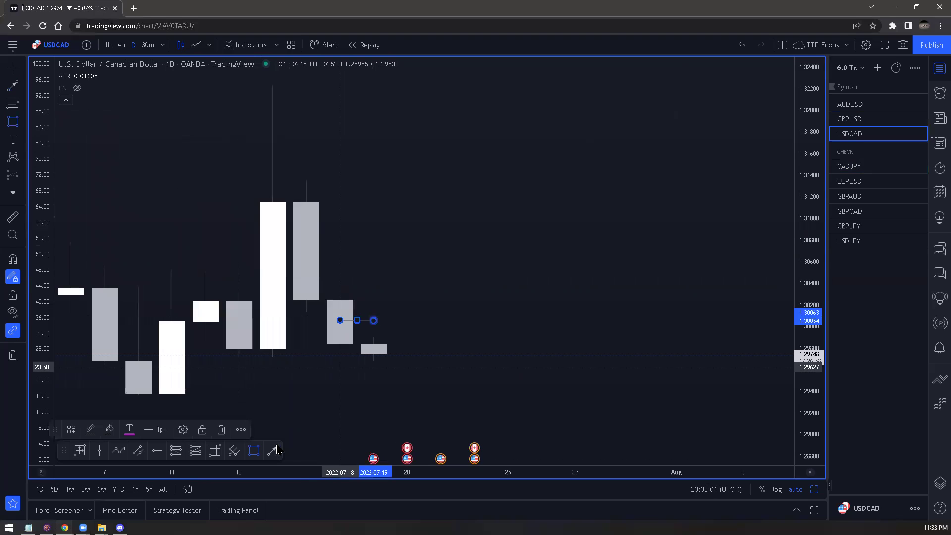
{"action": "left_click", "coordinate": [372, 342]}
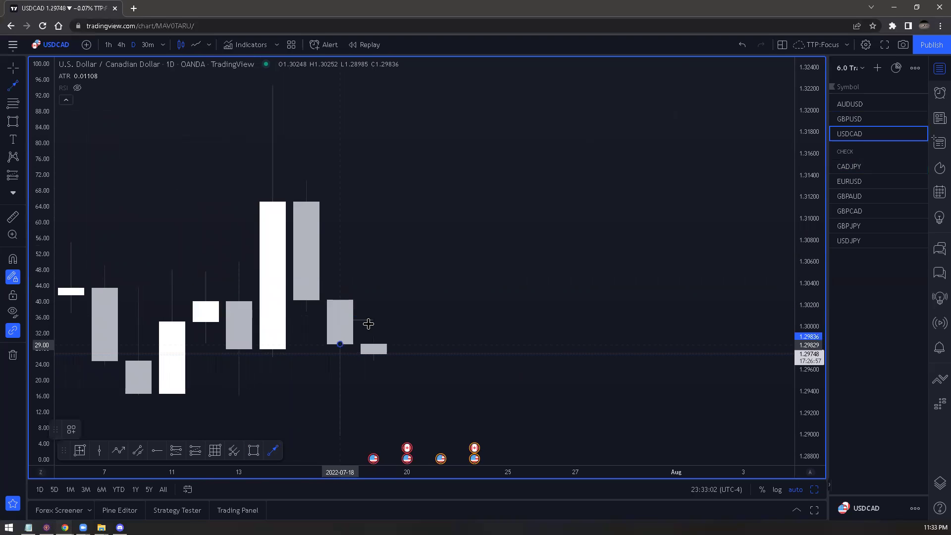
{"action": "left_click", "coordinate": [374, 261]}
{"action": "left_click", "coordinate": [373, 296]}
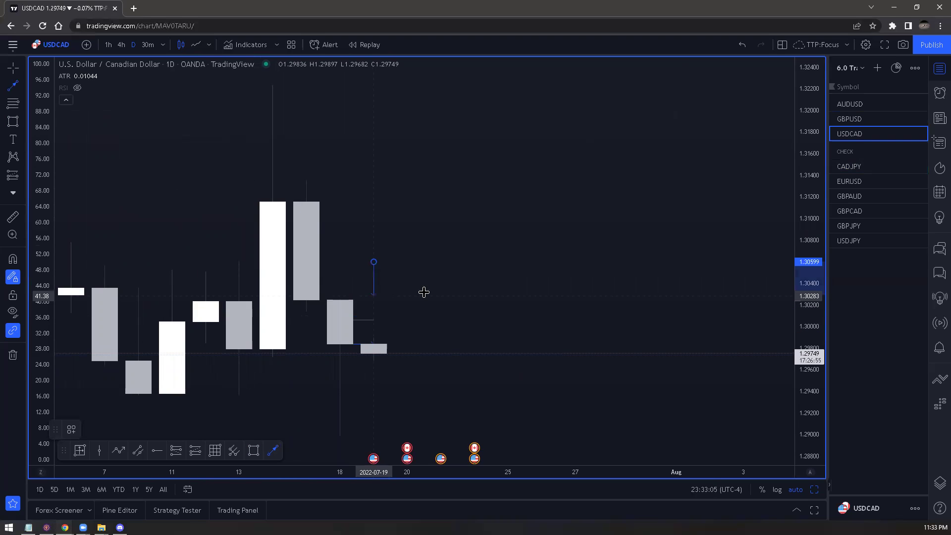
{"action": "key", "text": "Escape"}
- Switch to CADJPY and draw a thin rectangle zone between about 106.148 and 106.195, from the 15 July candle to 19 July
{"action": "key", "text": "Down"}
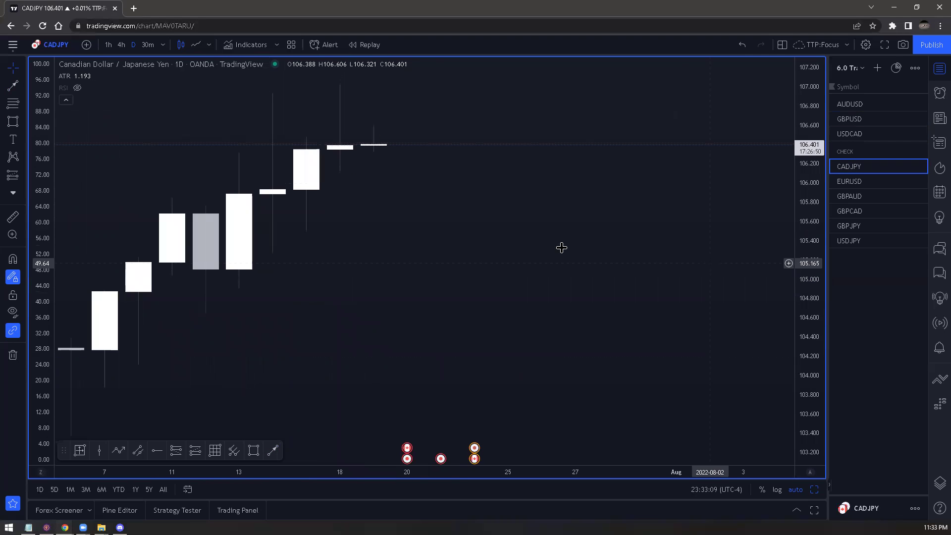
{"action": "left_click", "coordinate": [254, 449]}
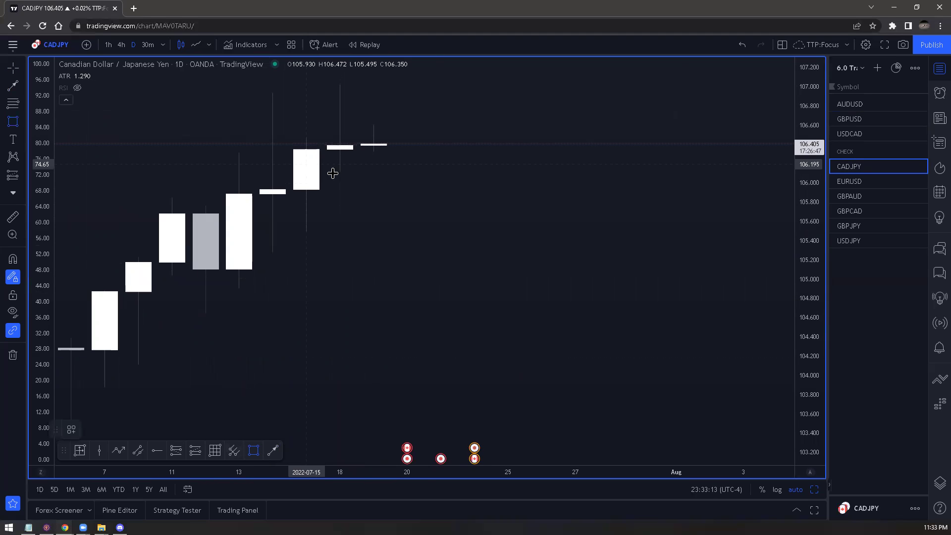
{"action": "left_click_drag", "start_coordinate": [306, 164], "coordinate": [367, 168]}
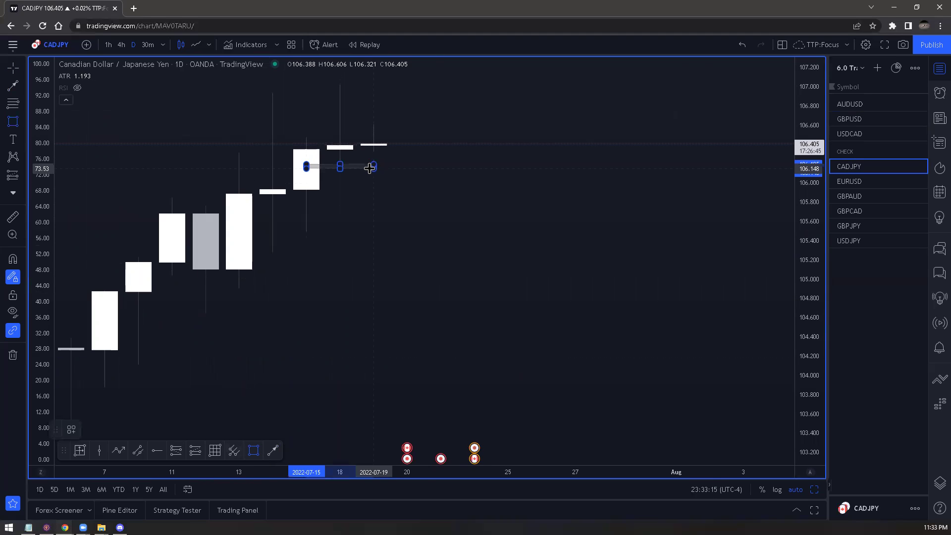
{"action": "left_click", "coordinate": [378, 178]}
- Draw a trend line at 106.388 across 18–19 July on CADJPY and an upward arrow from about 105.448 to 105.906 below it
{"action": "key", "text": "alt+t"}
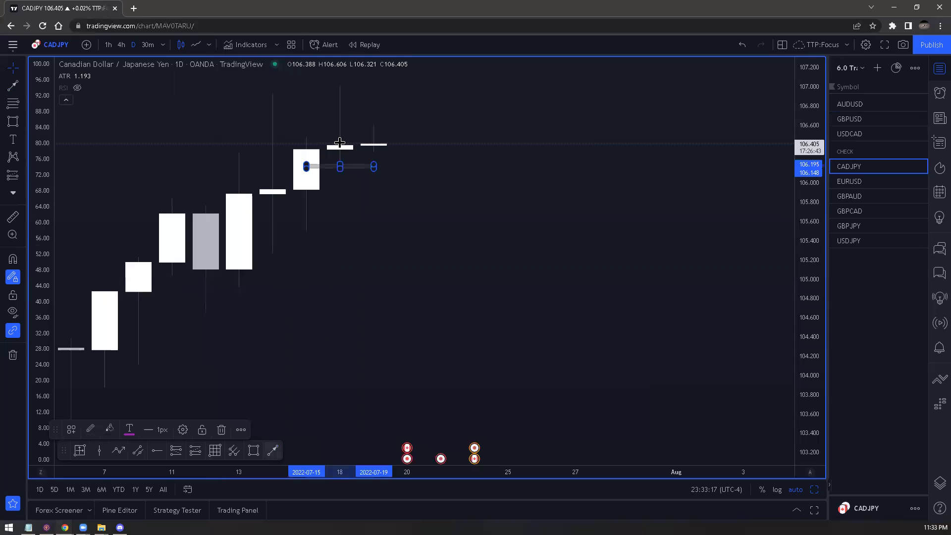
{"action": "left_click", "coordinate": [340, 145]}
{"action": "left_click", "coordinate": [374, 145]}
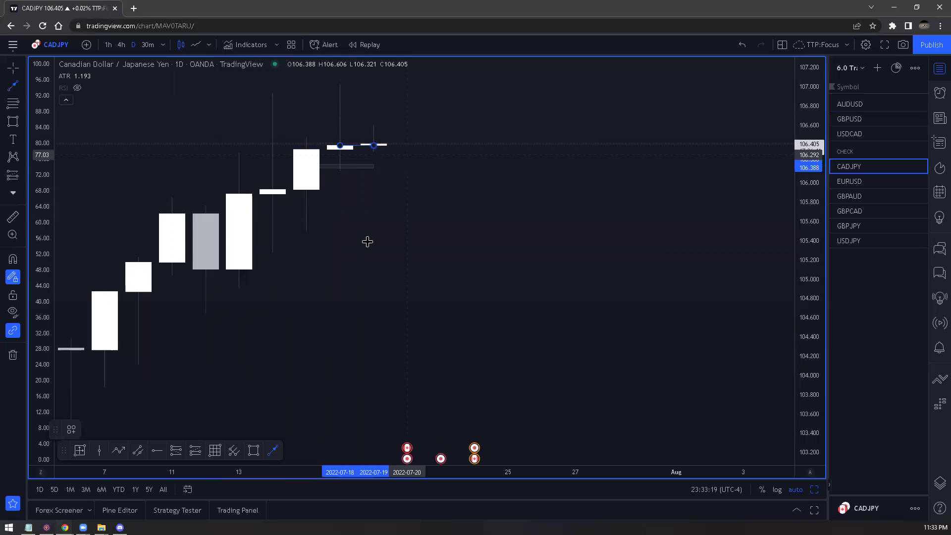
{"action": "key", "text": "ctrl+z"}
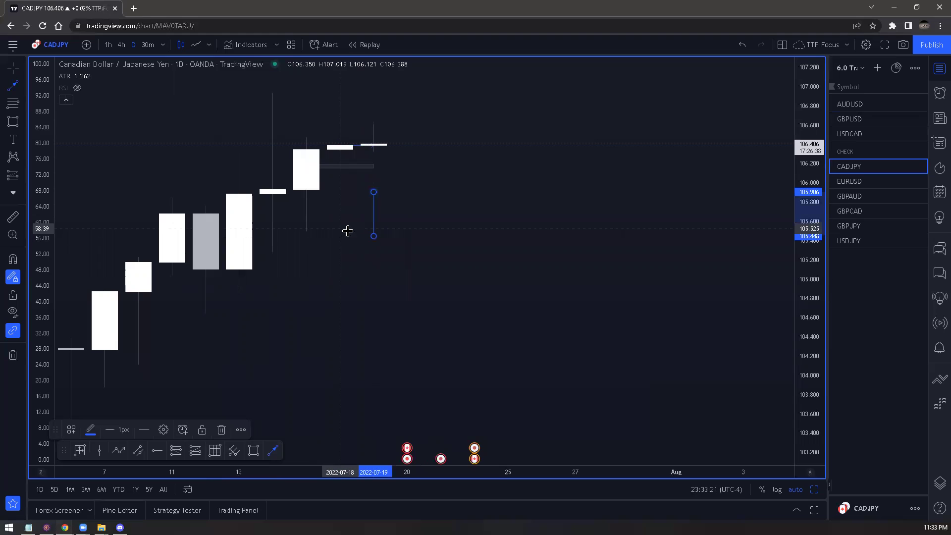
- Switch to EURUSD and draw a thin rectangle zone at about 1.0116, from the middle of the 18 July candle to 19 July
{"action": "left_click", "coordinate": [865, 184]}
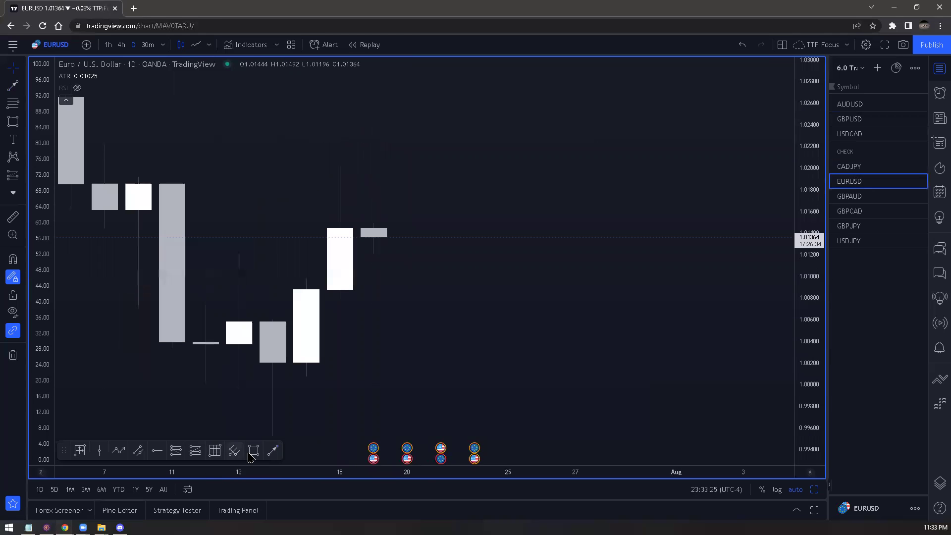
{"action": "key", "text": "alt+shift+r"}
{"action": "left_click", "coordinate": [372, 257]}
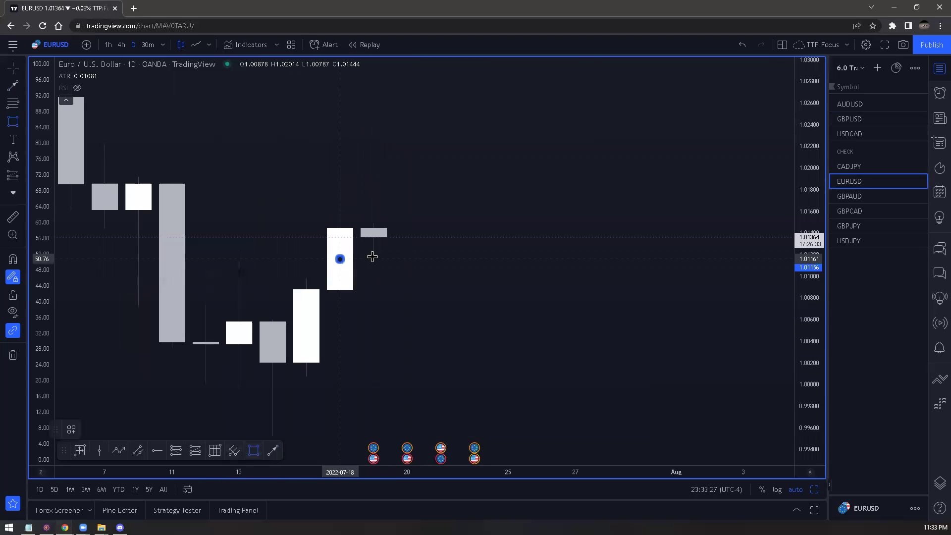
- Draw a trend line at 1.01444 across 18–19 July on EURUSD and an upward arrow starting from about 1.00502 below the zone
{"action": "left_click", "coordinate": [297, 426]}
{"action": "key", "text": "alt+t"}
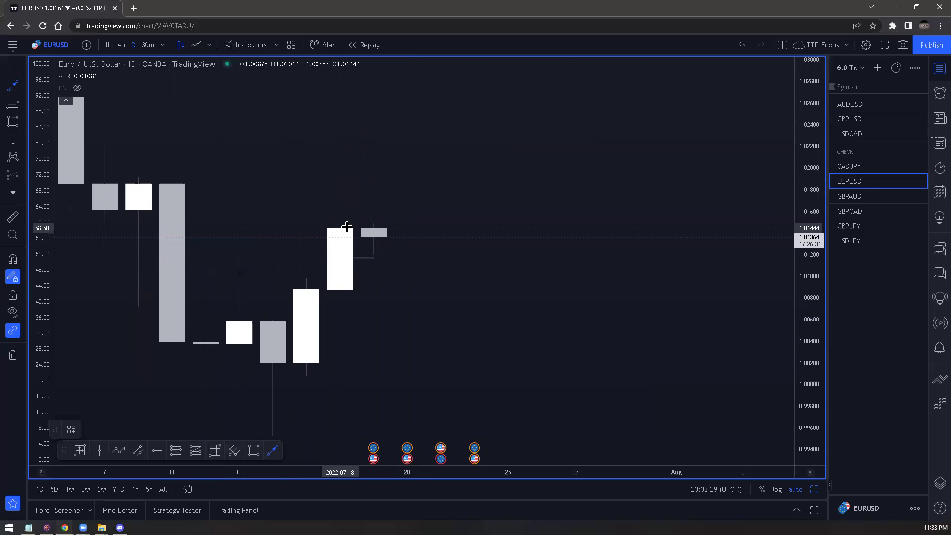
{"action": "left_click", "coordinate": [374, 330]}
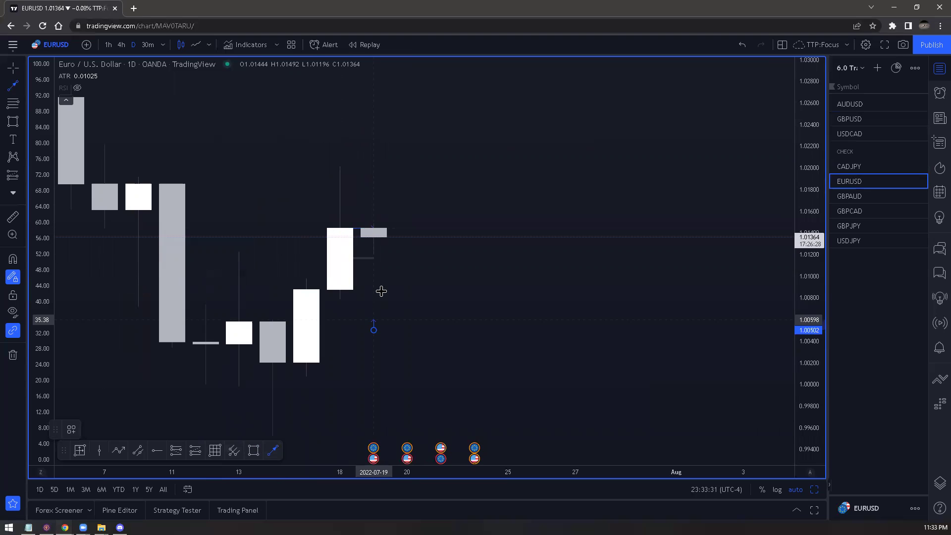
{"action": "left_click", "coordinate": [475, 275]}
- Switch to GBPAUD and draw two rectangle zones across 18–19 July, at about 1.75059–1.75103 and 1.74875–1.74922
{"action": "key", "text": "Down"}
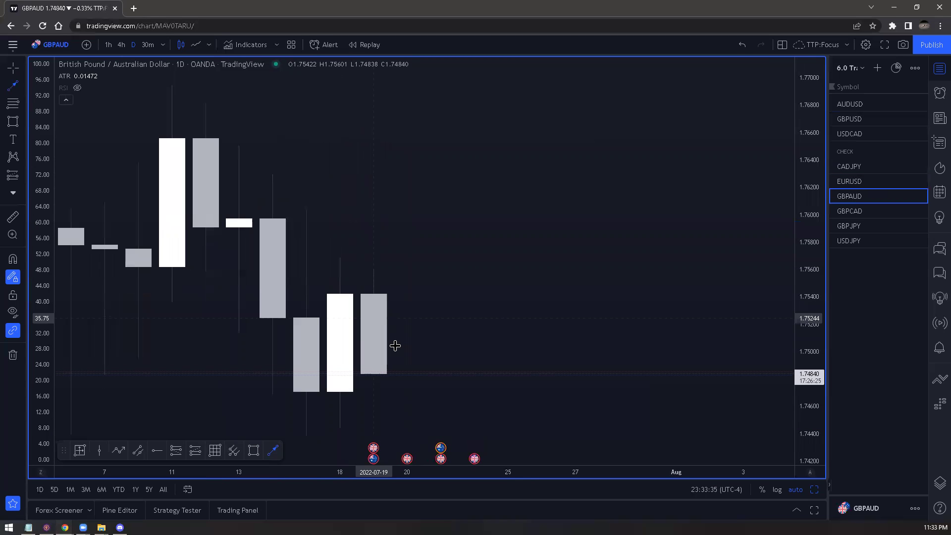
{"action": "left_click", "coordinate": [253, 450]}
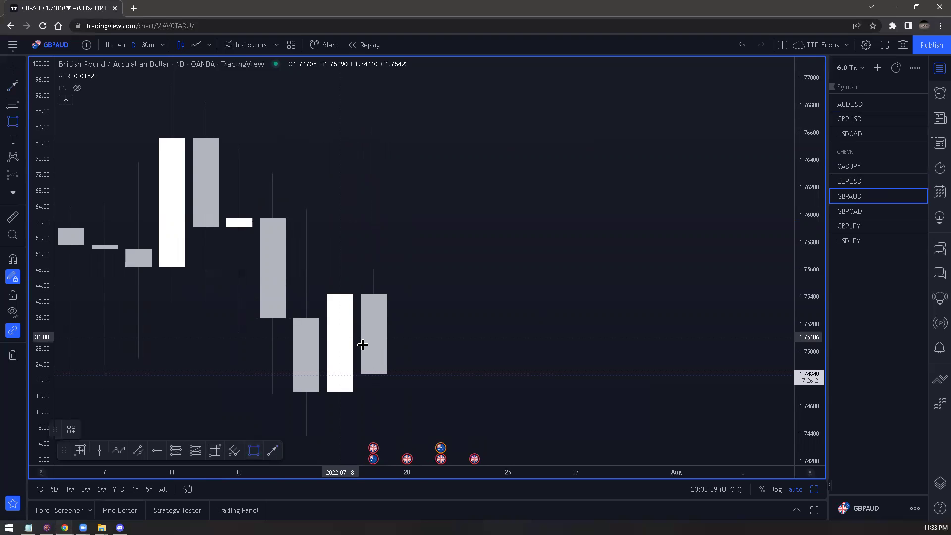
{"action": "left_click_drag", "start_coordinate": [369, 342], "coordinate": [341, 344]}
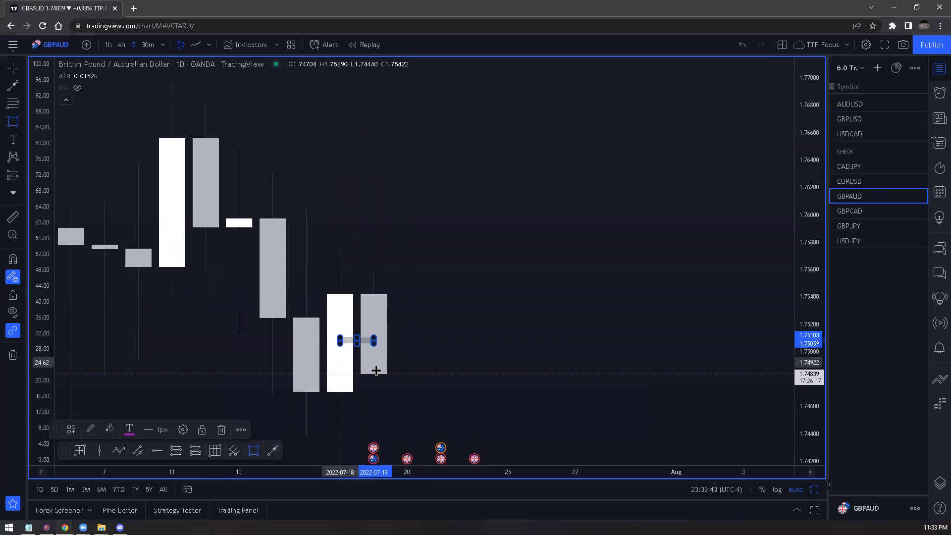
{"action": "left_click_drag", "start_coordinate": [340, 362], "coordinate": [374, 368]}
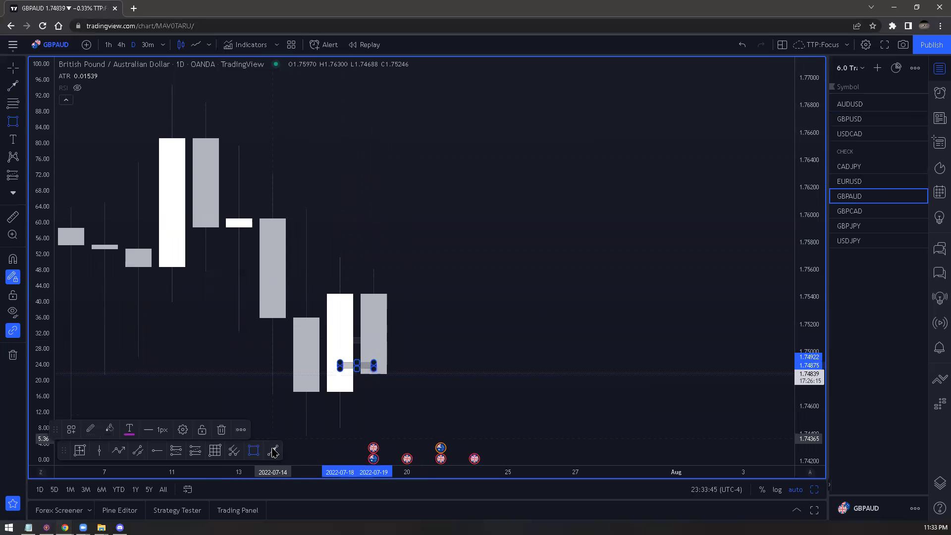
- Draw an upward arrow on GBPAUD beneath the 19 July candle, from about 1.74401 to 1.74701
{"action": "key", "text": "alt+t"}
{"action": "left_click", "coordinate": [373, 433]}
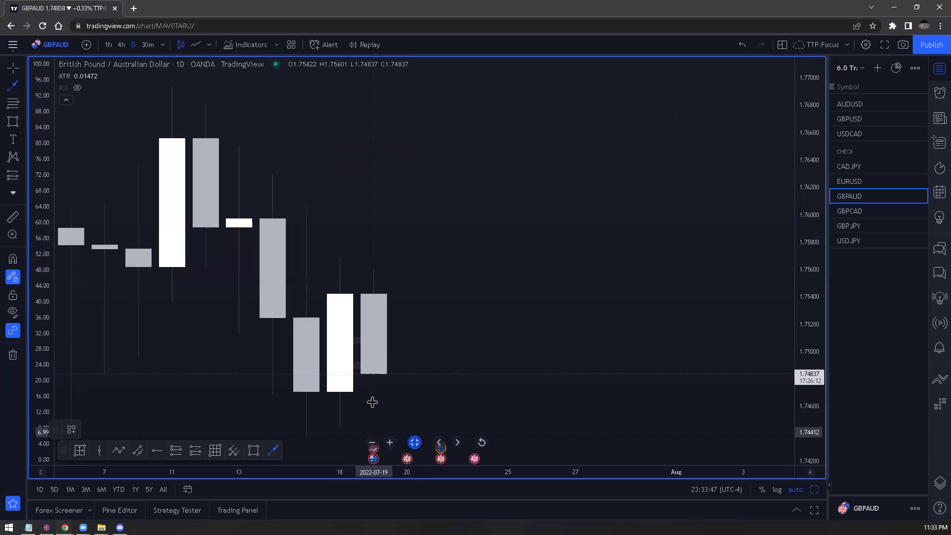
{"action": "left_click", "coordinate": [372, 392]}
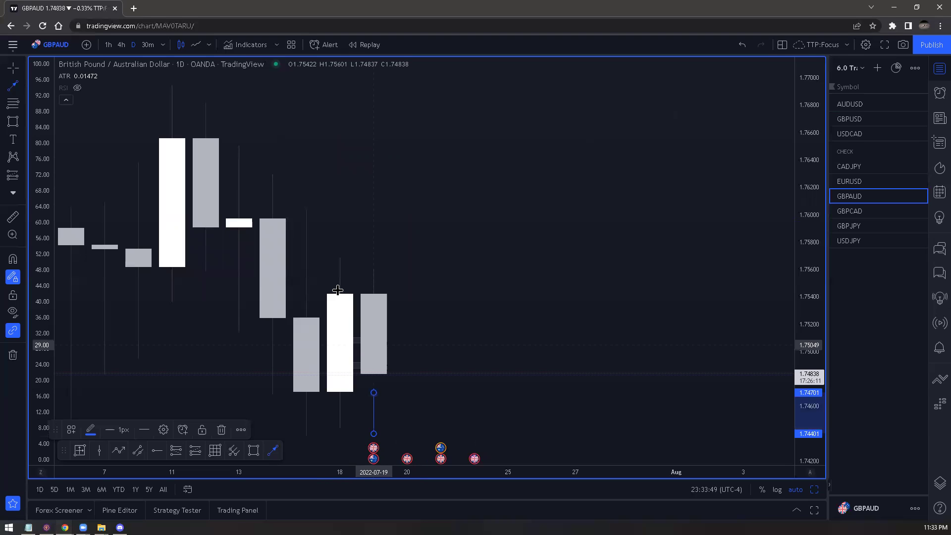
- Draw a trend line at 1.75422 across 18–19 July on GBPAUD
{"action": "left_click", "coordinate": [340, 294]}
{"action": "left_click", "coordinate": [393, 296]}
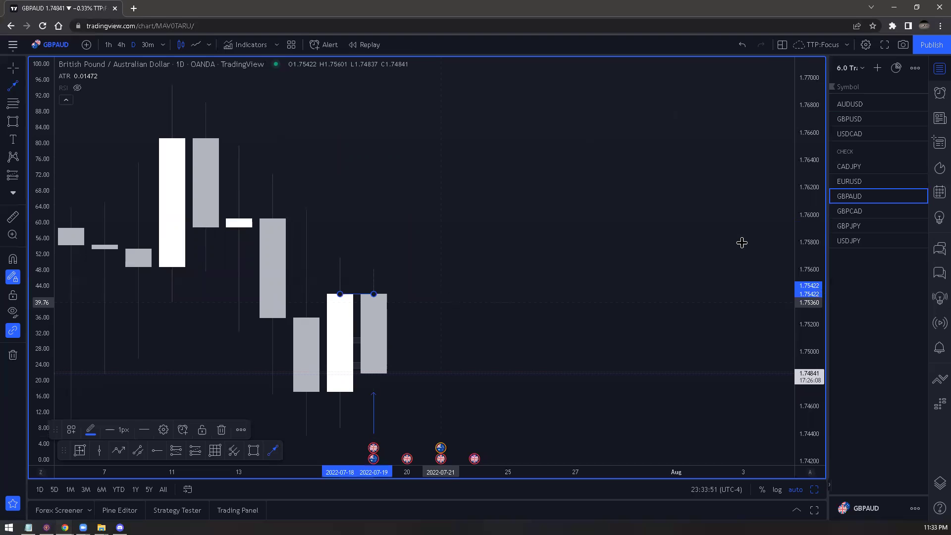
- Switch to GBPCAD, draw a line at 1.55178 across 18–19 July and an upward arrow beneath it from about 1.54228 to 1.54596
{"action": "left_click", "coordinate": [853, 212]}
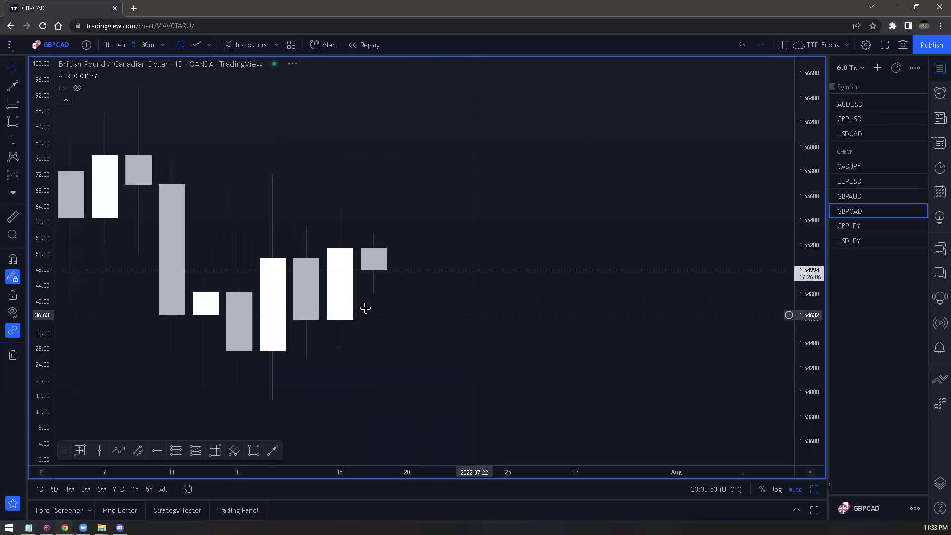
{"action": "left_click", "coordinate": [272, 450]}
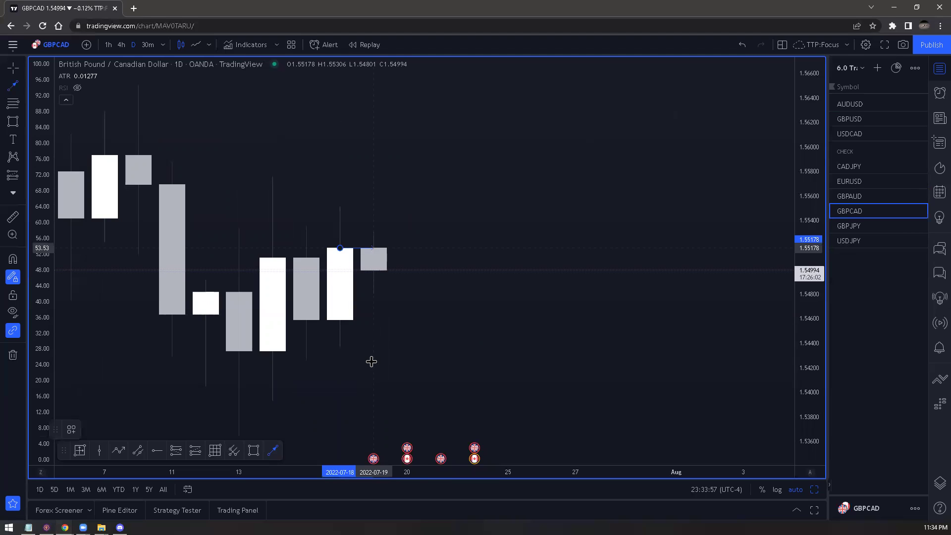
{"action": "left_click", "coordinate": [373, 364]}
{"action": "left_click", "coordinate": [376, 331]}
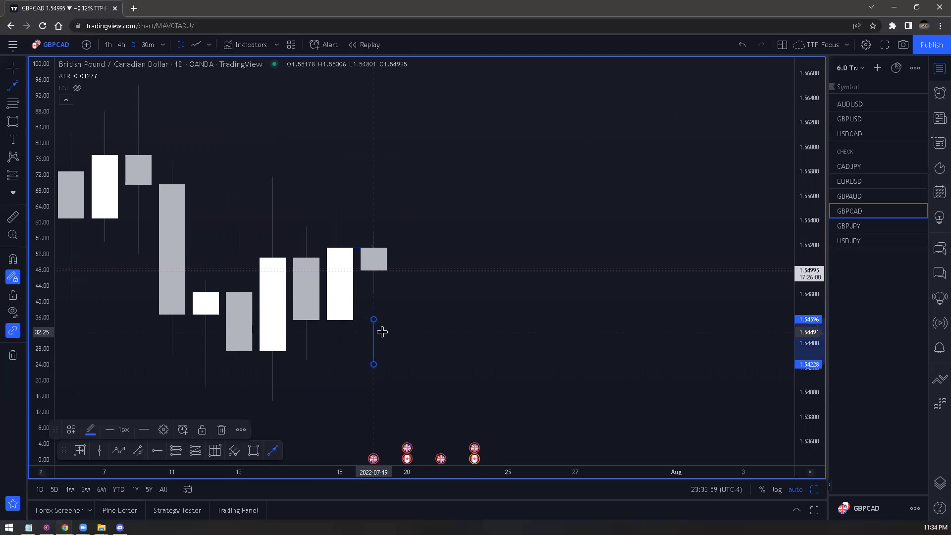
- Draw a thin rectangle zone across 18–19 July on GBPCAD, with its upper edge at about 1.54923
{"action": "left_click", "coordinate": [253, 450]}
{"action": "left_click", "coordinate": [340, 279]}
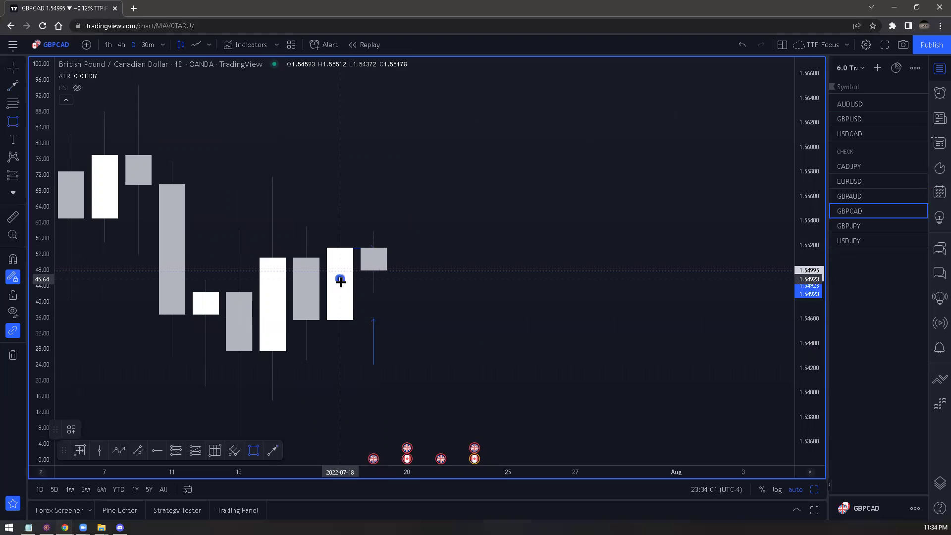
{"action": "left_click", "coordinate": [373, 286]}
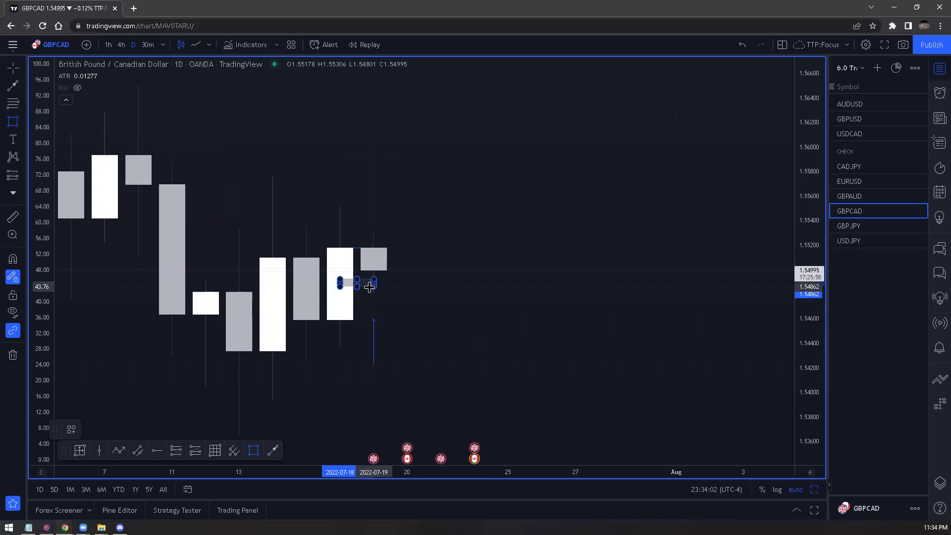
- Switch to GBPJPY and draw a thin rectangle zone across 18–19 July at about 164.737–164.809
{"action": "left_click", "coordinate": [864, 230]}
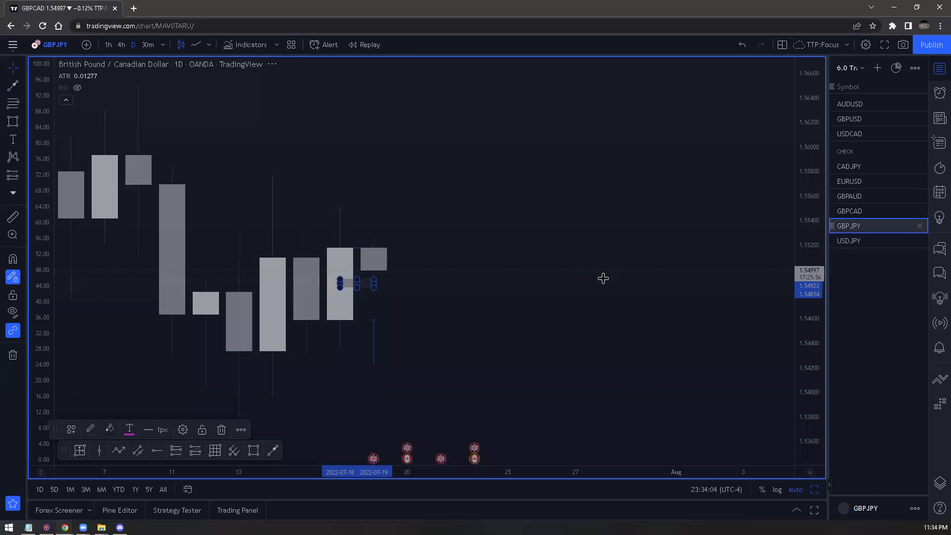
{"action": "left_click", "coordinate": [254, 450]}
{"action": "left_click_drag", "start_coordinate": [340, 166], "coordinate": [374, 167]}
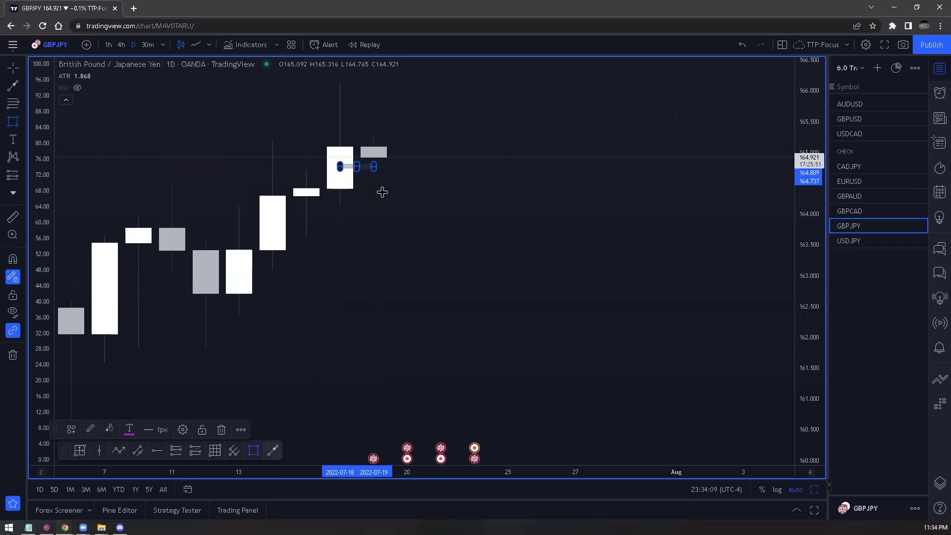
{"action": "left_click", "coordinate": [379, 189]}
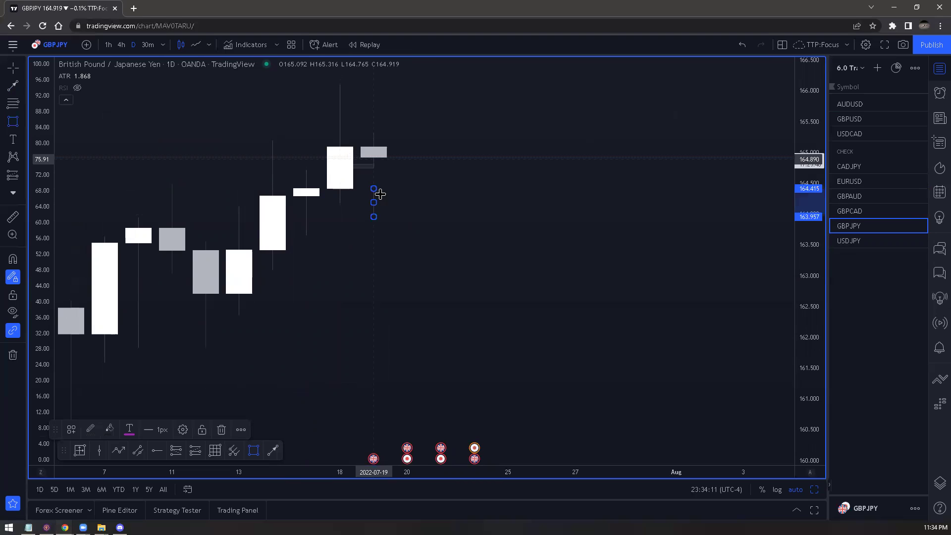
{"action": "key", "text": "Delete"}
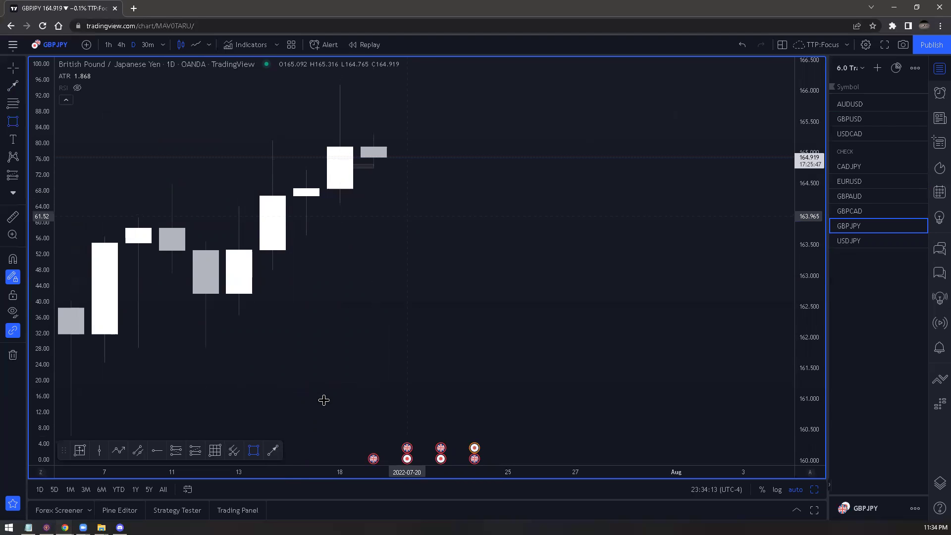
- Draw a level line at the 18 July close on GBPJPY and an upward arrow below it from about 163.796 to 164.391
{"action": "key", "text": "alt+t"}
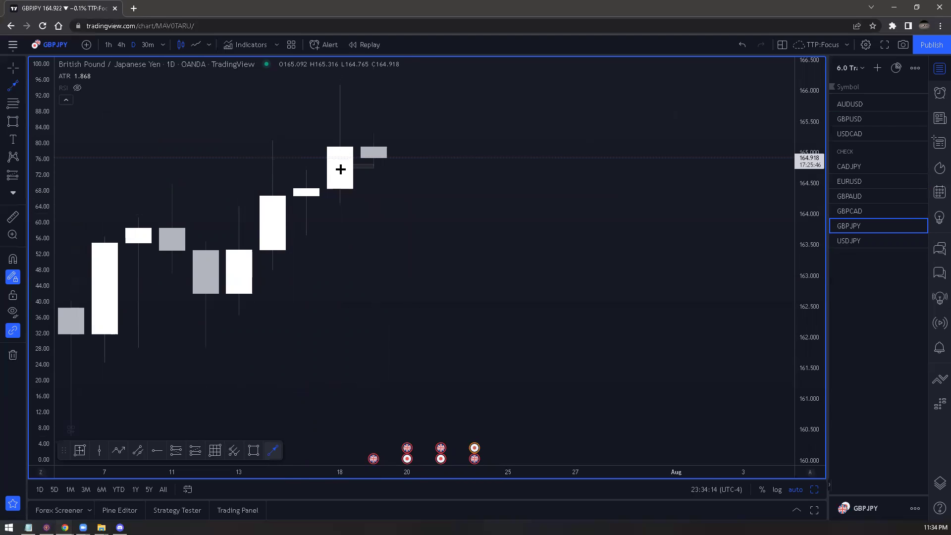
{"action": "left_click", "coordinate": [369, 146]}
{"action": "left_click", "coordinate": [372, 190]}
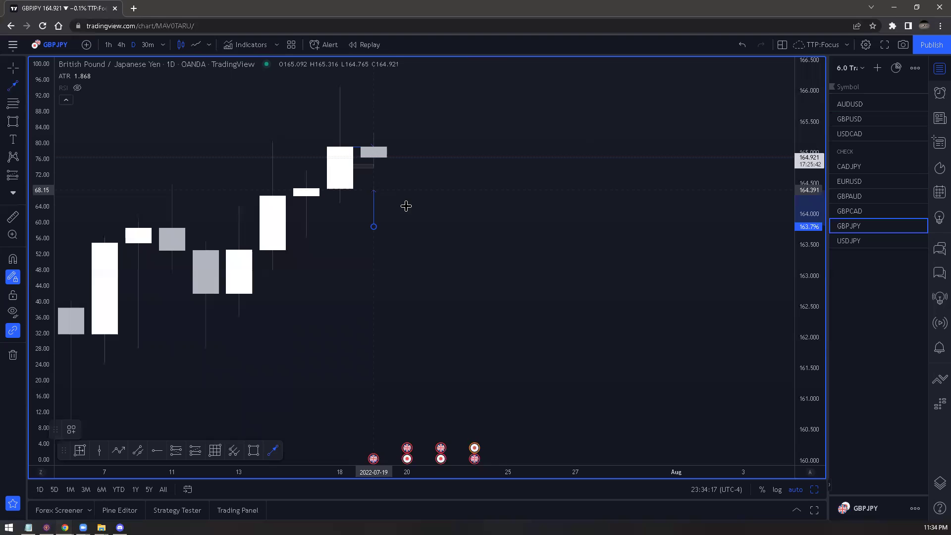
{"action": "key", "text": "Escape"}
- Switch to USDJPY, draw a downward arrow above the 19 July candle and a line at 138.135 across 18–19 July
{"action": "left_click", "coordinate": [833, 243]}
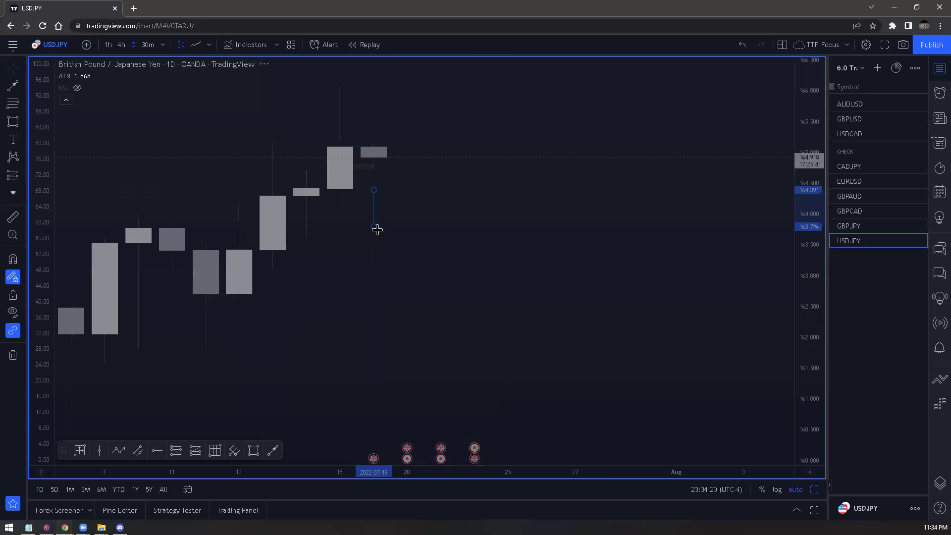
{"action": "left_click", "coordinate": [273, 450]}
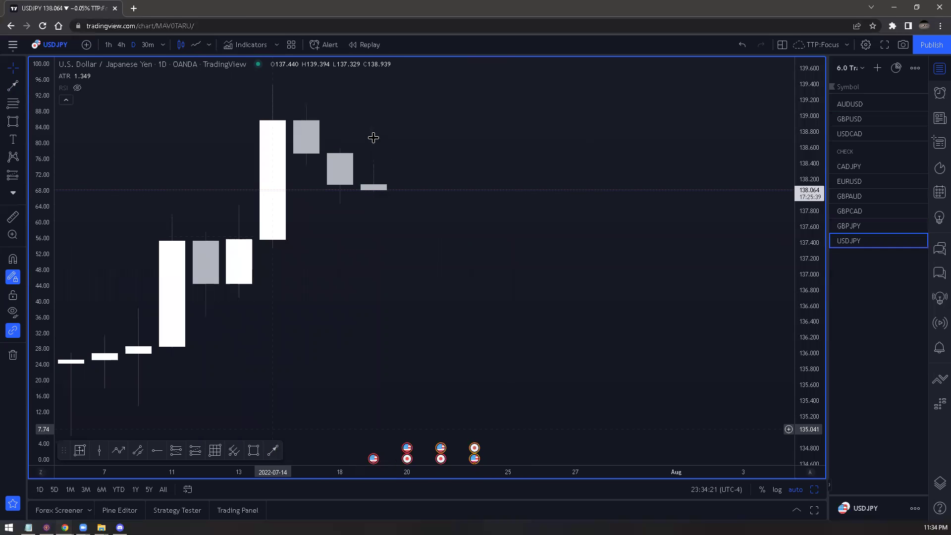
{"action": "left_click_drag", "start_coordinate": [374, 150], "coordinate": [340, 184]}
{"action": "left_click", "coordinate": [364, 237]}
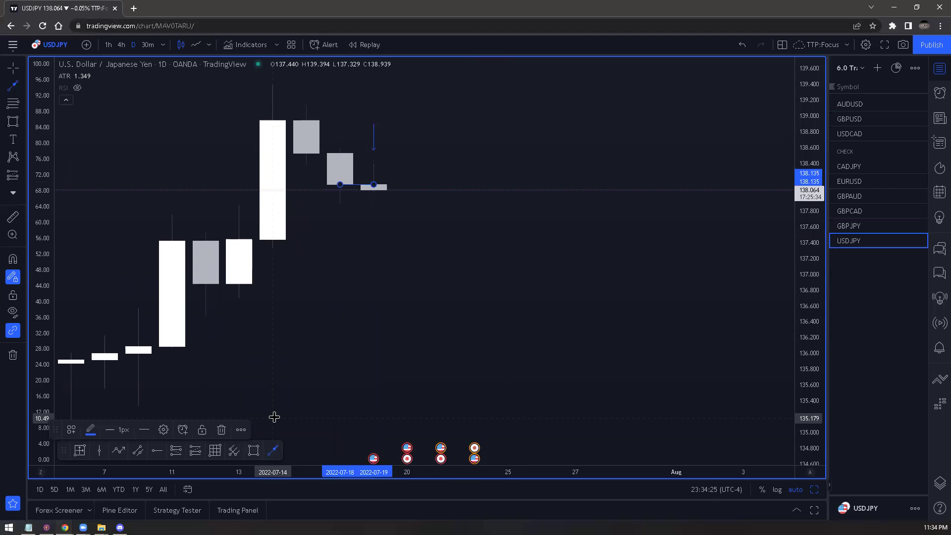
- Draw a thin rectangle zone on USDJPY across 18–19 July, with its upper edge at about 138.366
{"action": "key", "text": "alt+shift+r"}
{"action": "left_click", "coordinate": [340, 165]}
{"action": "left_click", "coordinate": [373, 170]}
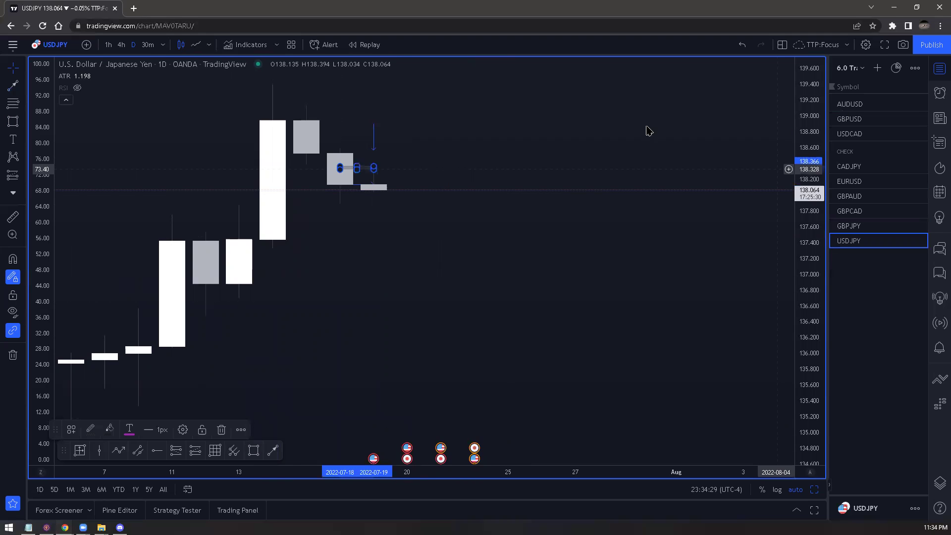
- Switch to AUDUSD on the 30-minute timeframe and bring the marked zone, level line and recent price action into view
{"action": "key", "text": "space"}
{"action": "left_click", "coordinate": [149, 44]}
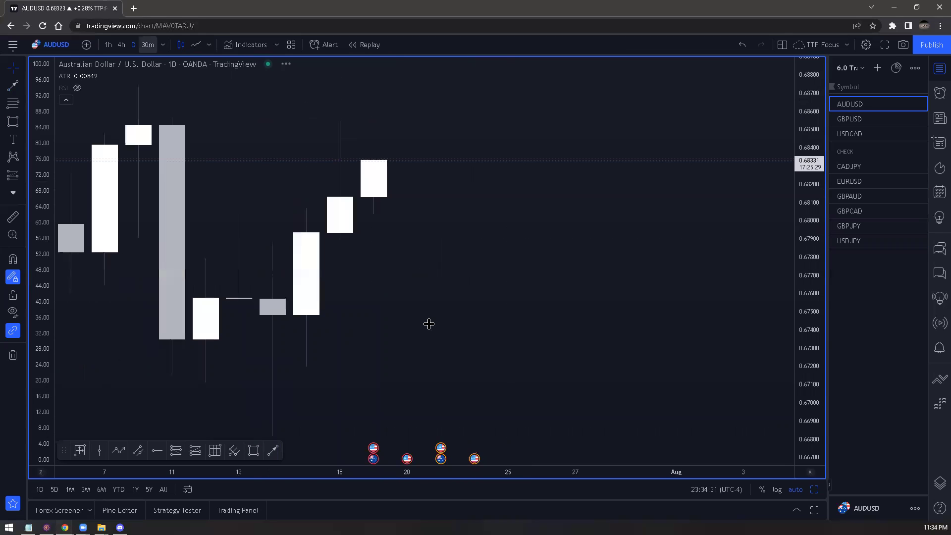
{"action": "scroll", "coordinate": [483, 449], "scroll_direction": "down", "scroll_amount": 1}
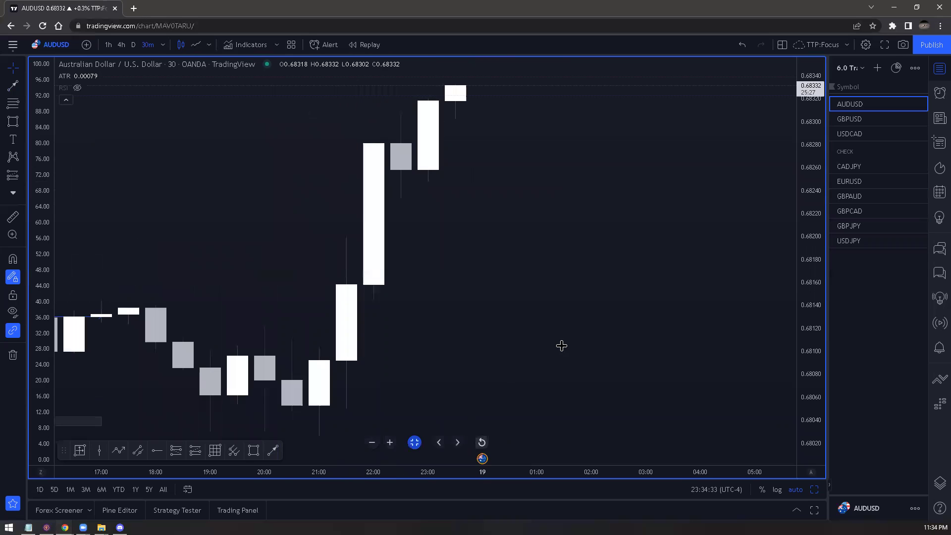
{"action": "scroll", "coordinate": [561, 345], "scroll_direction": "down", "scroll_amount": 5}
{"action": "left_click_drag", "start_coordinate": [803, 299], "coordinate": [793, 95]}
{"action": "scroll", "coordinate": [793, 95], "scroll_direction": "up", "scroll_amount": 2}
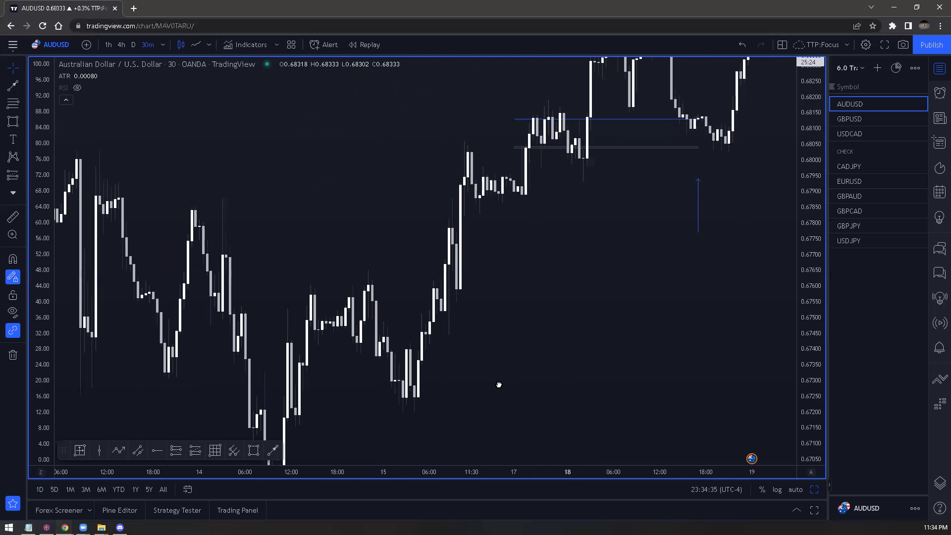
{"action": "left_click_drag", "start_coordinate": [498, 384], "coordinate": [515, 378]}
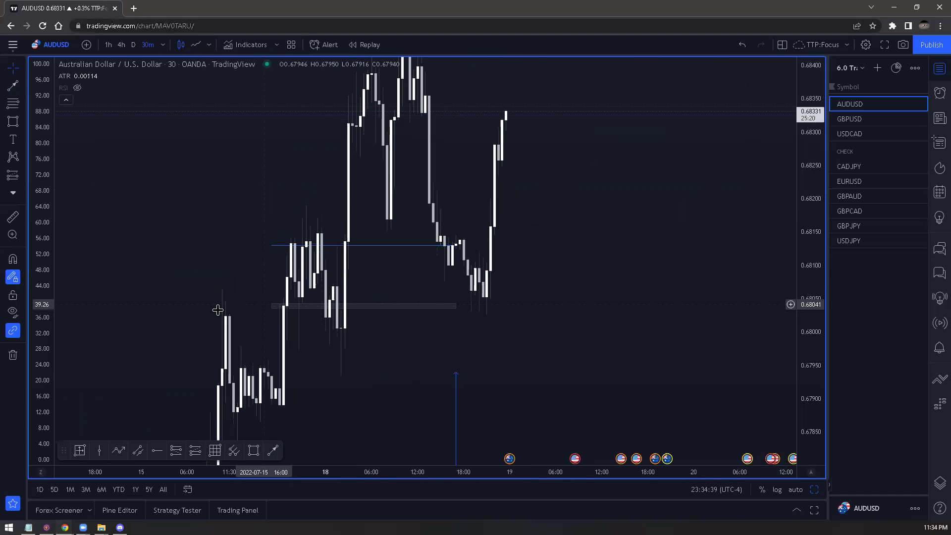
- Shift the AUDUSD zone to start at 20:00 on 17 July, resize it to about 0.67935–0.68042 and extend its end into 19 July
{"action": "left_click", "coordinate": [276, 306]}
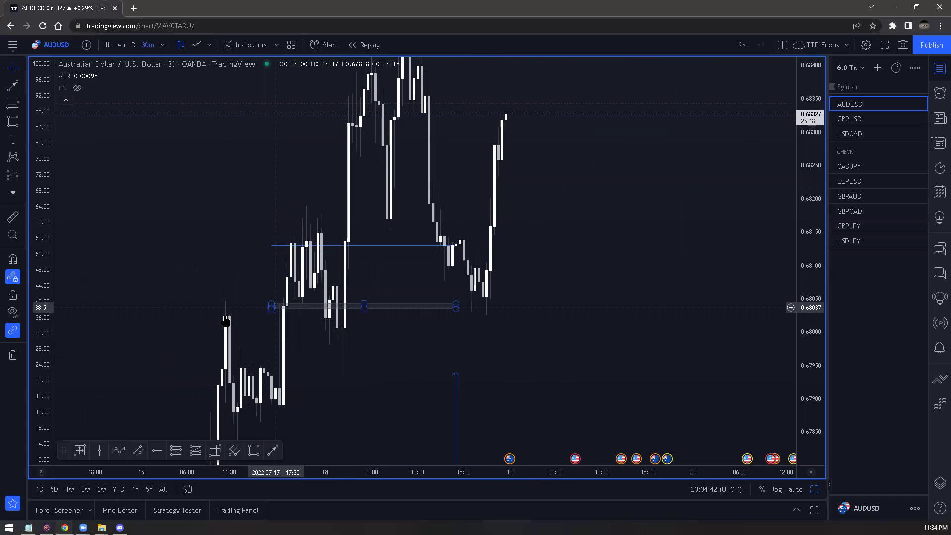
{"action": "left_click", "coordinate": [213, 310]}
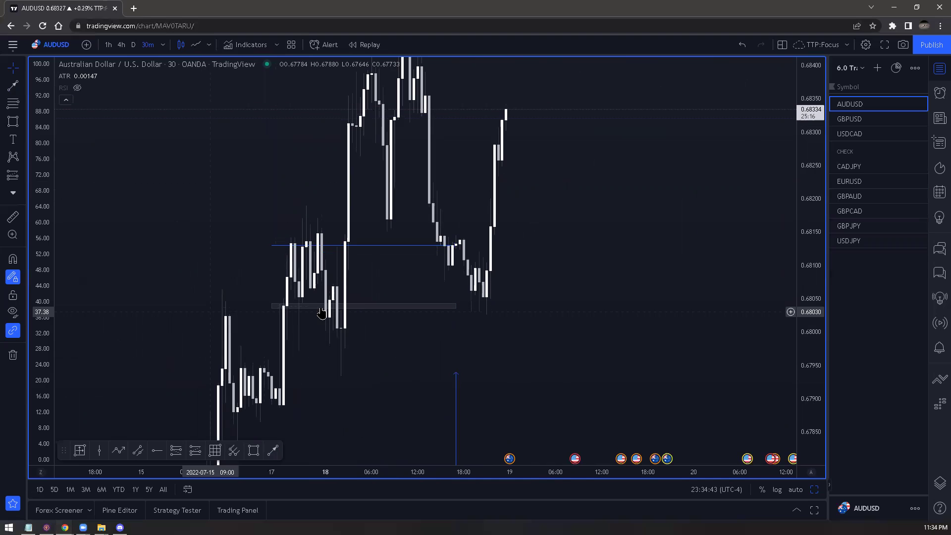
{"action": "left_click", "coordinate": [372, 313]}
{"action": "left_click_drag", "start_coordinate": [381, 315], "coordinate": [407, 299]}
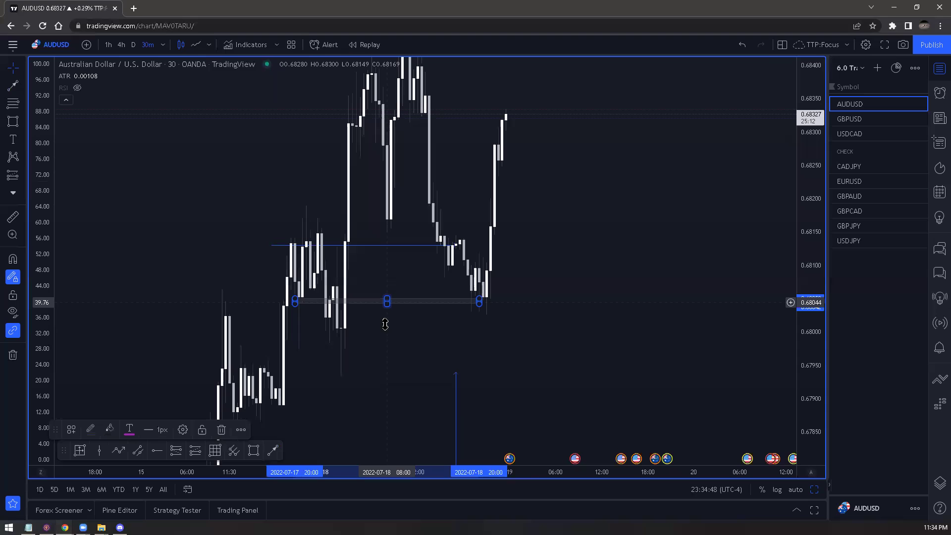
{"action": "left_click_drag", "start_coordinate": [391, 368], "coordinate": [392, 376]}
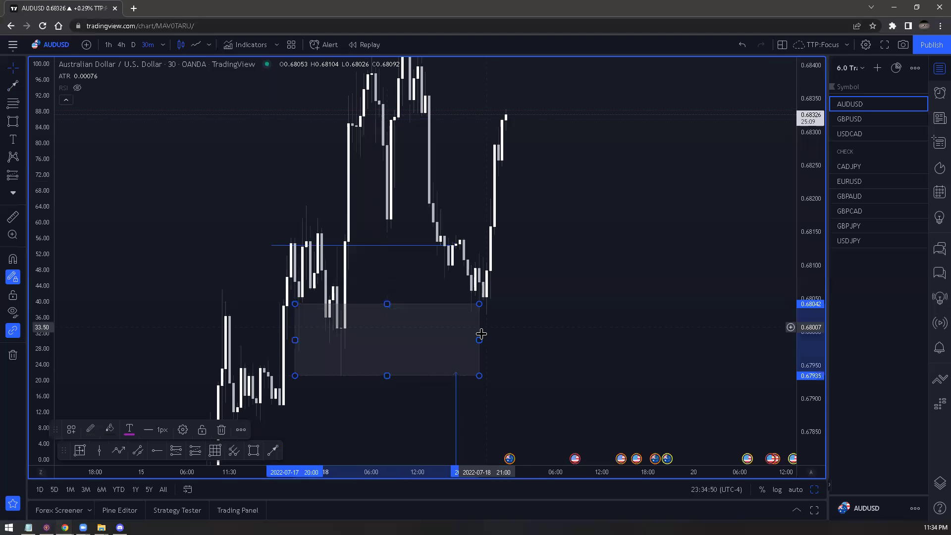
{"action": "left_click_drag", "start_coordinate": [480, 340], "coordinate": [592, 340]}
{"action": "left_click", "coordinate": [665, 342]}
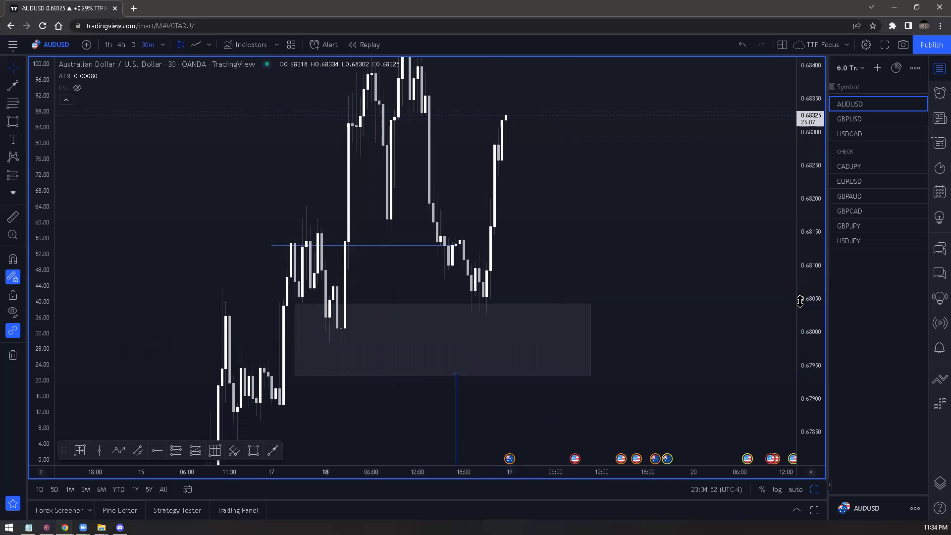
- Place a long position on the AUDUSD chart above the zone, with its entry at about 0.68092 on 18 July
{"action": "left_click_drag", "start_coordinate": [678, 339], "coordinate": [696, 339]}
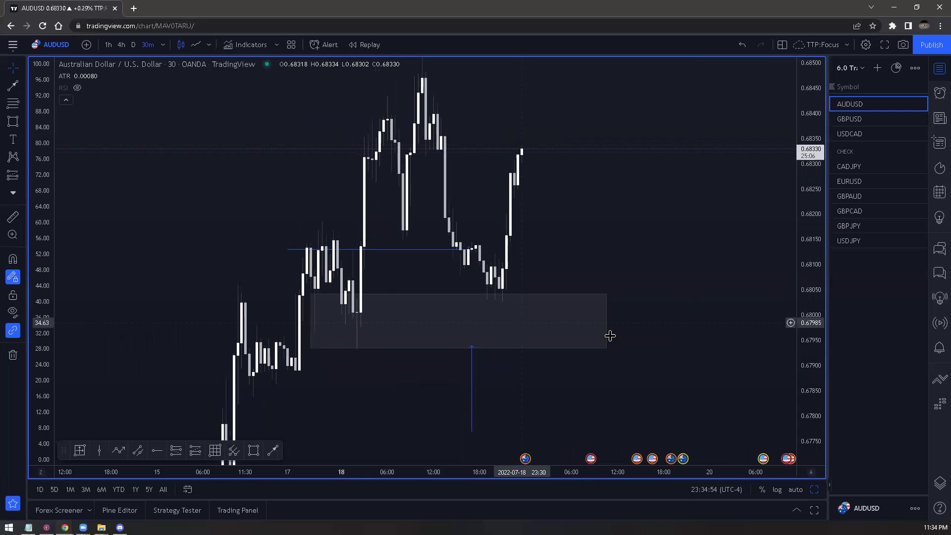
{"action": "scroll", "coordinate": [208, 317], "scroll_direction": "up", "scroll_amount": 2}
{"action": "left_click_drag", "start_coordinate": [805, 325], "coordinate": [800, 245]}
{"action": "left_click_drag", "start_coordinate": [494, 355], "coordinate": [531, 348]}
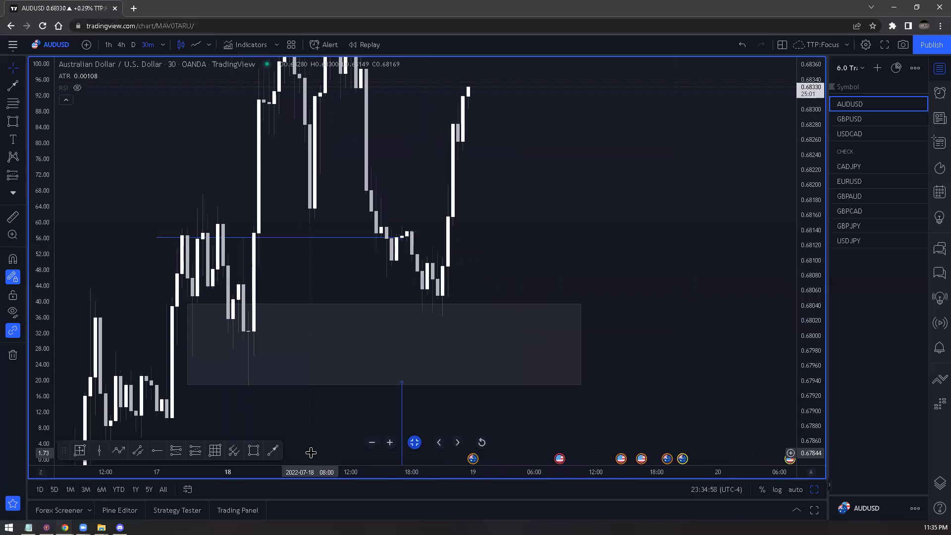
{"action": "left_click", "coordinate": [275, 452]}
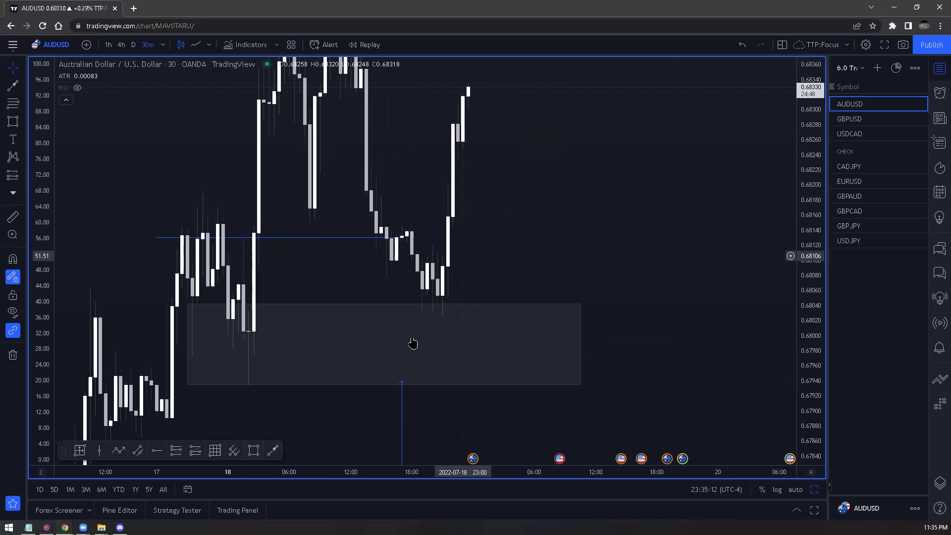
{"action": "left_click", "coordinate": [196, 451]}
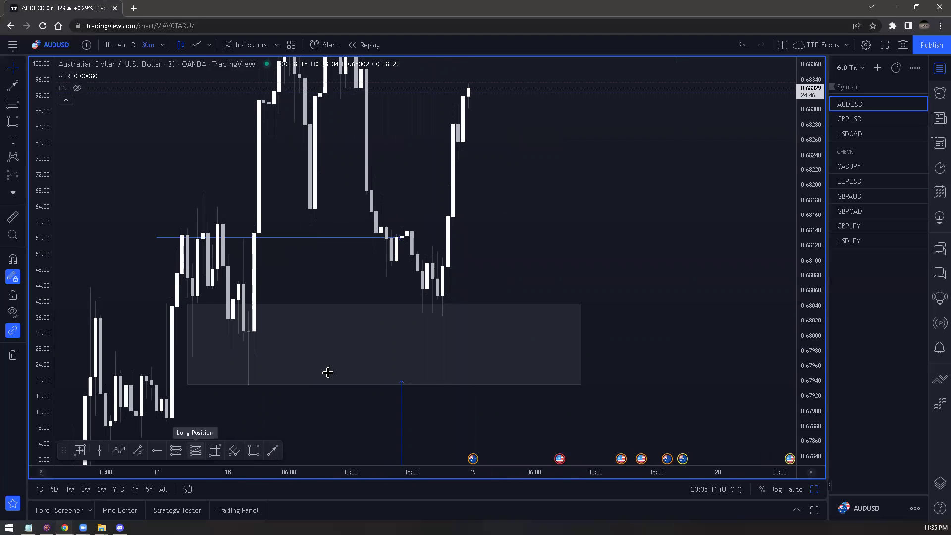
{"action": "left_click", "coordinate": [467, 265]}
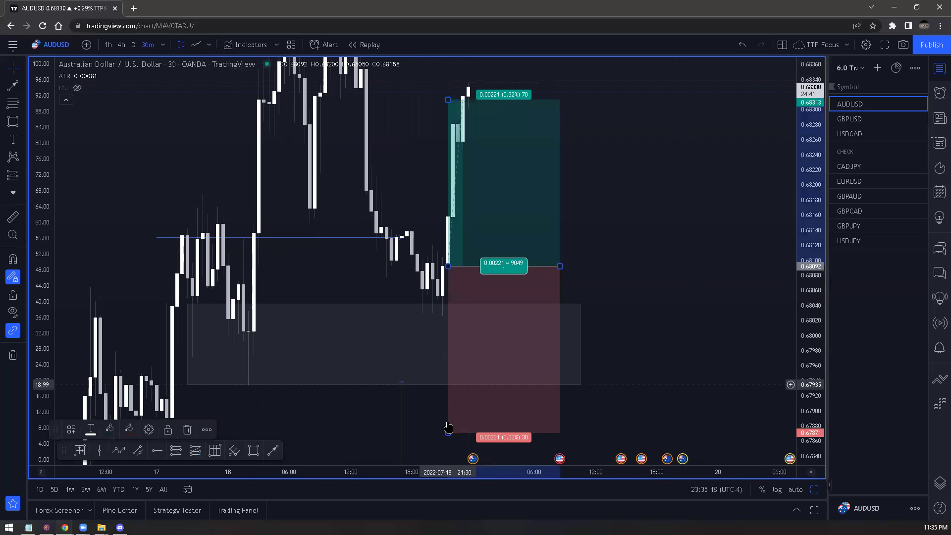
- Set the long position's stop to about 0.68011 and its target to about 0.68194
{"action": "left_click_drag", "start_coordinate": [448, 432], "coordinate": [449, 327]}
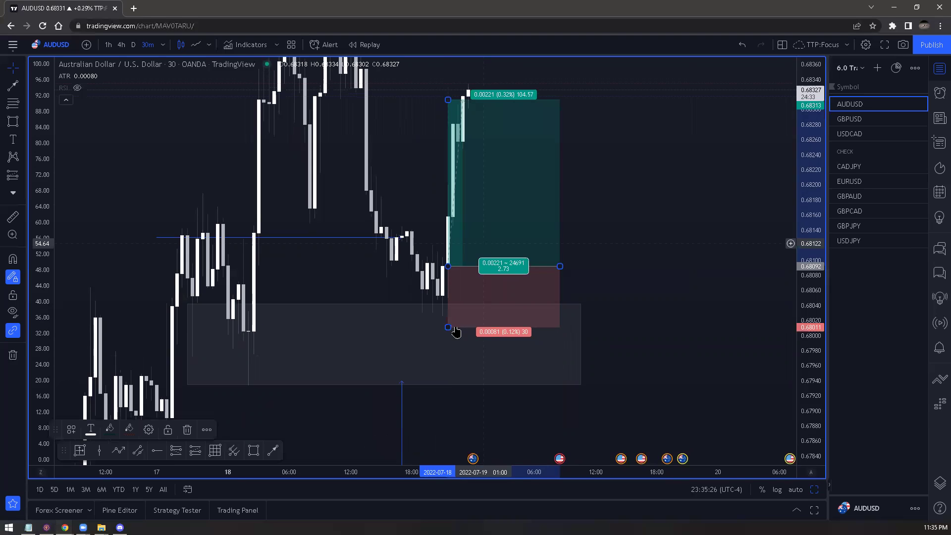
{"action": "left_click_drag", "start_coordinate": [449, 97], "coordinate": [447, 189]}
{"action": "left_click", "coordinate": [527, 159]}
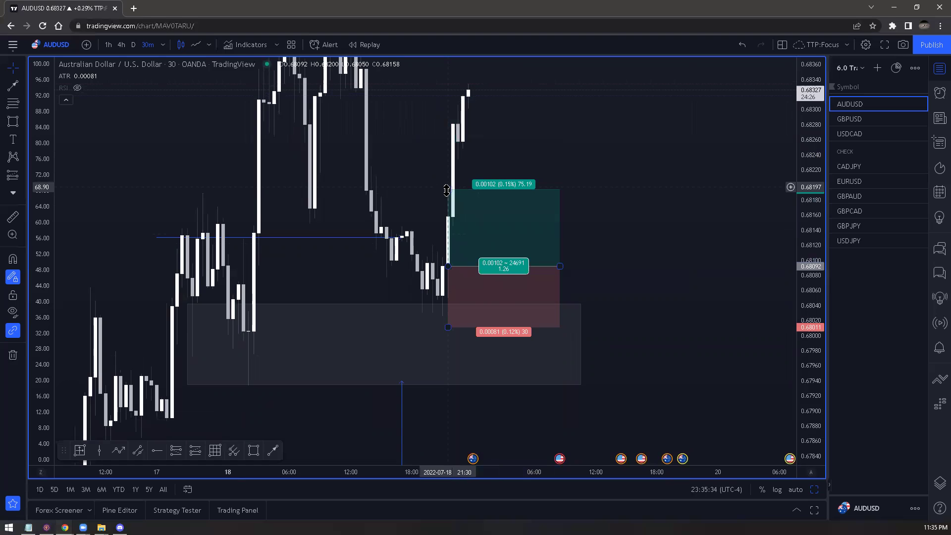
{"action": "key", "text": "Escape"}
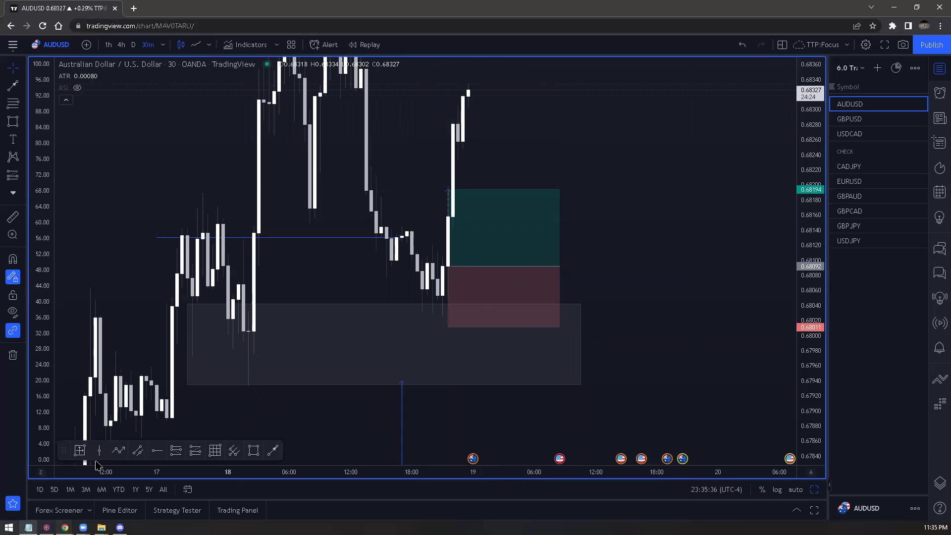
- Check the stop and target rules in the Notepad notes, close them without saving and return to the AUDUSD chart
{"action": "key", "text": "alt+Tab"}
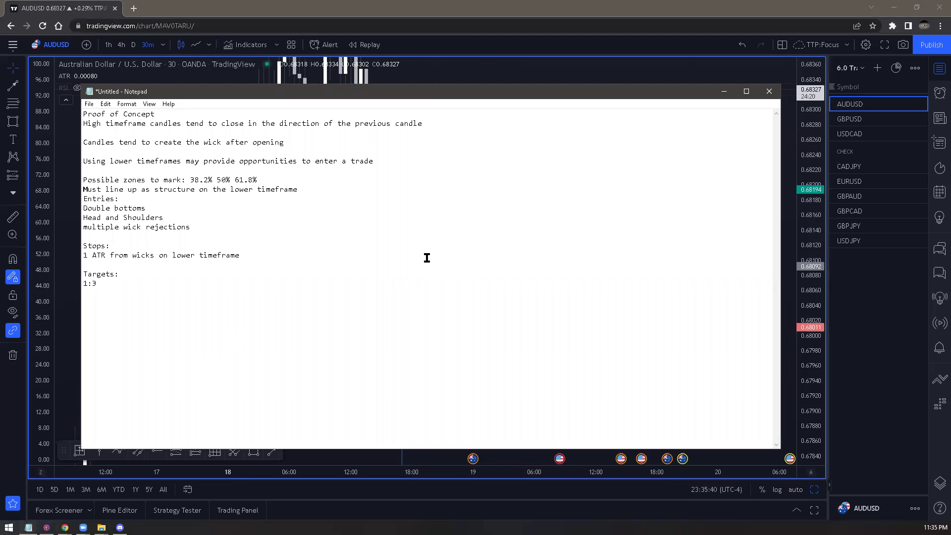
{"action": "key", "text": "alt+F4"}
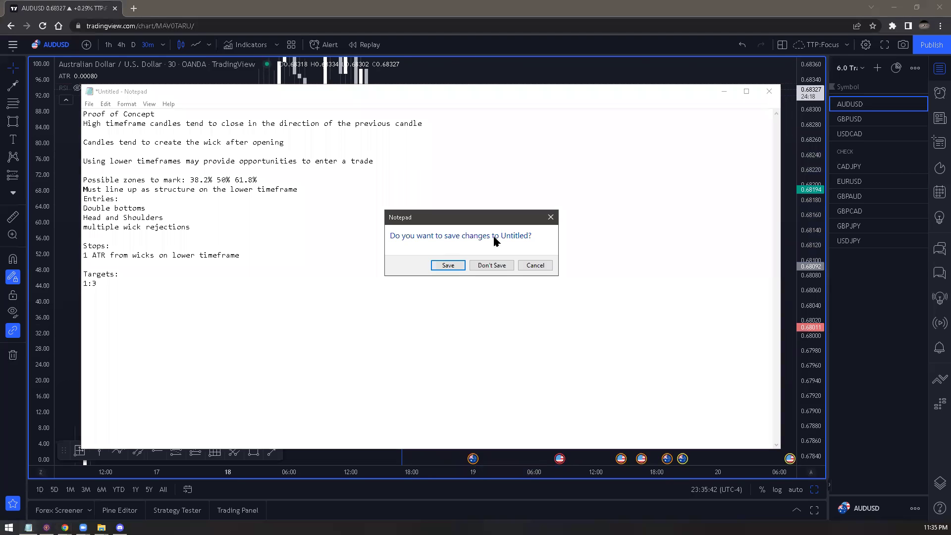
{"action": "key", "text": "n"}
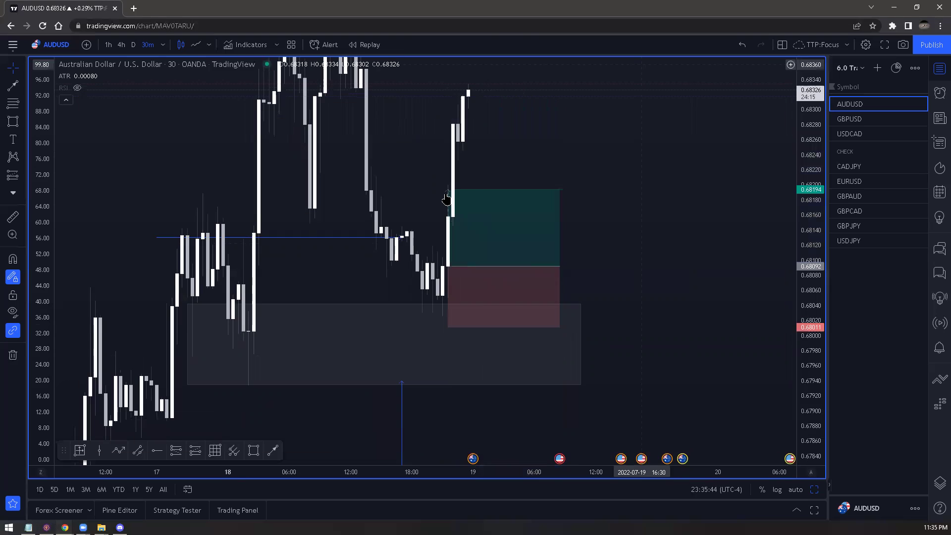
- Widen the long position's stop to about 0.67893 and extend its target to about 0.68349
{"action": "left_click_drag", "start_coordinate": [450, 115], "coordinate": [449, 80]}
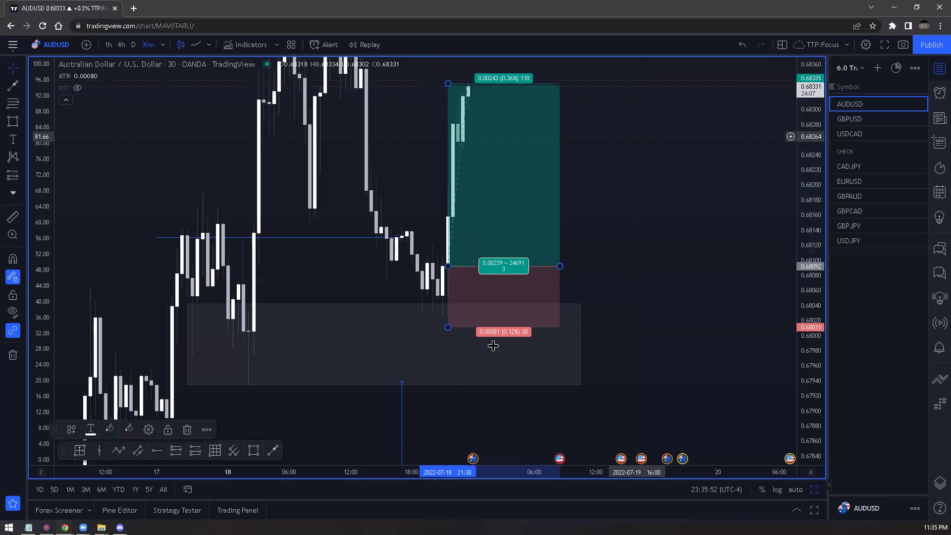
{"action": "left_click", "coordinate": [637, 136]}
{"action": "left_click", "coordinate": [449, 327]}
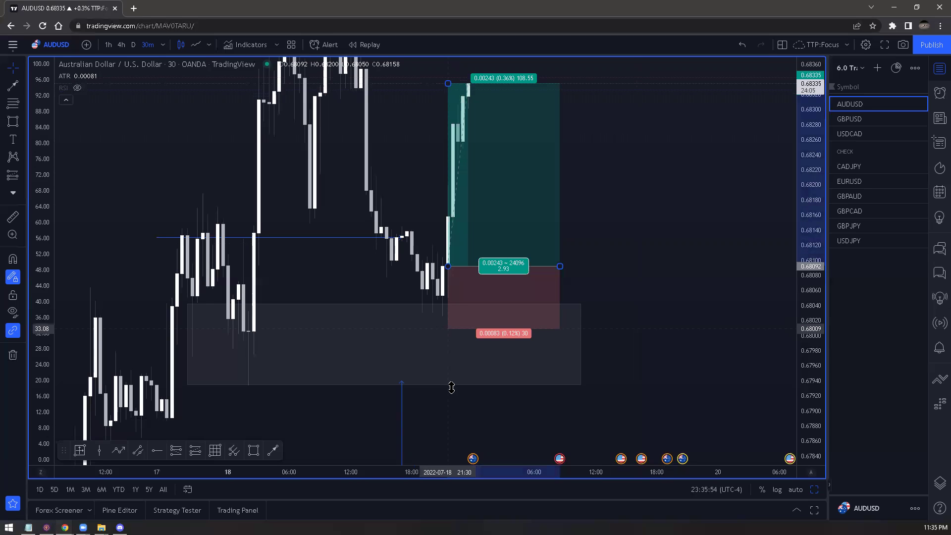
{"action": "left_click_drag", "start_coordinate": [448, 405], "coordinate": [449, 416]}
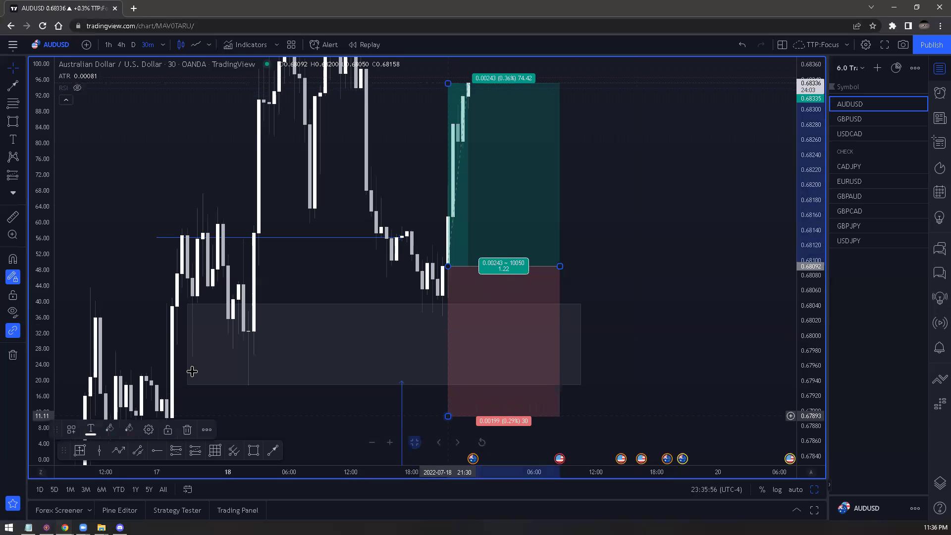
{"action": "left_click_drag", "start_coordinate": [699, 365], "coordinate": [710, 347]}
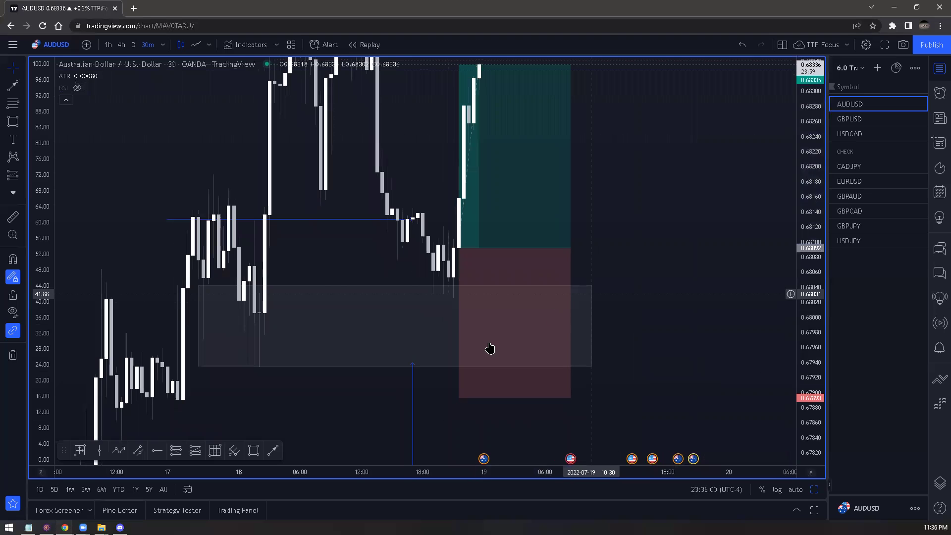
{"action": "left_click", "coordinate": [500, 389]}
{"action": "left_click", "coordinate": [685, 257]}
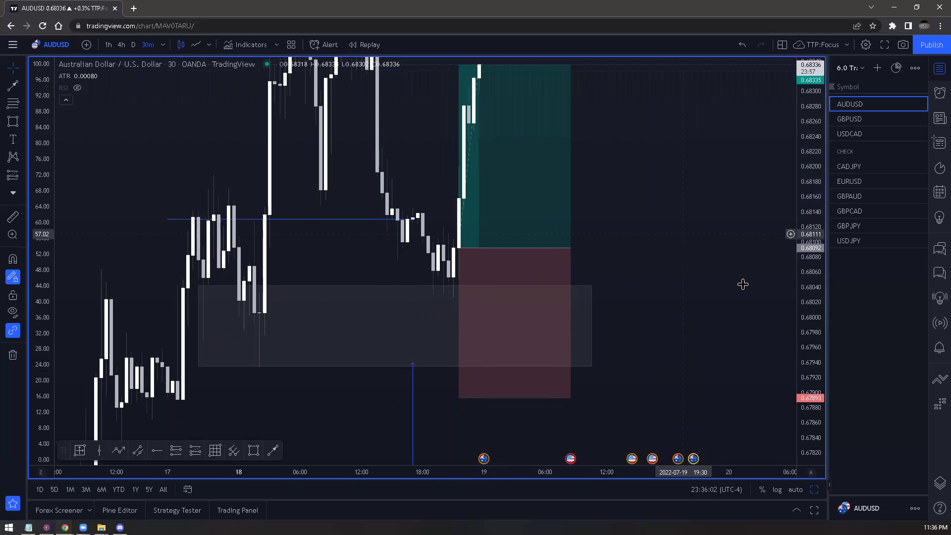
{"action": "left_click_drag", "start_coordinate": [464, 137], "coordinate": [464, 128]}
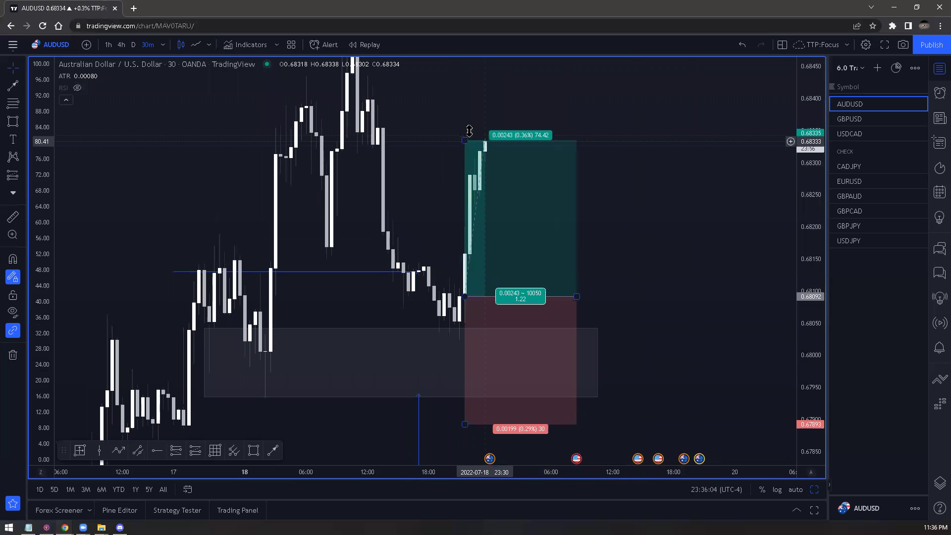
{"action": "left_click", "coordinate": [581, 275]}
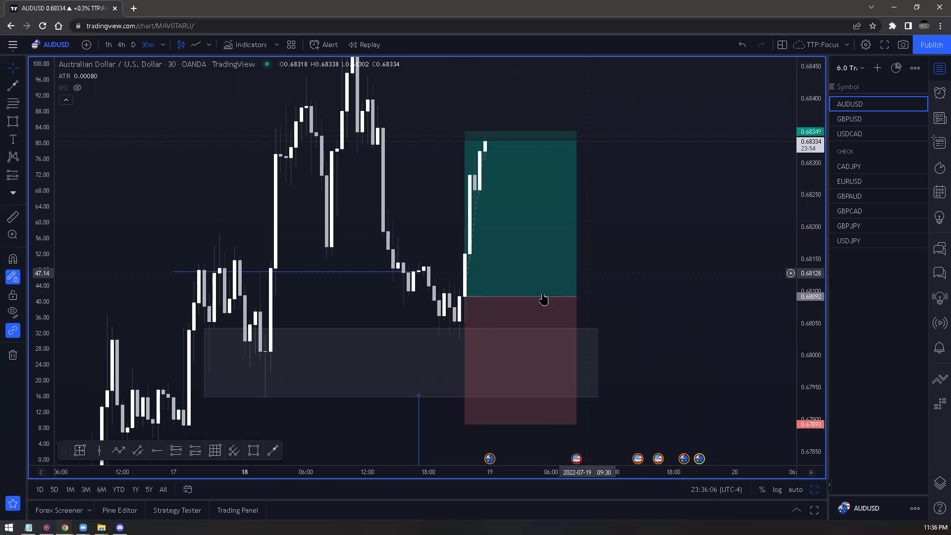
- Delete the long position from the AUDUSD chart
{"action": "left_click", "coordinate": [541, 298]}
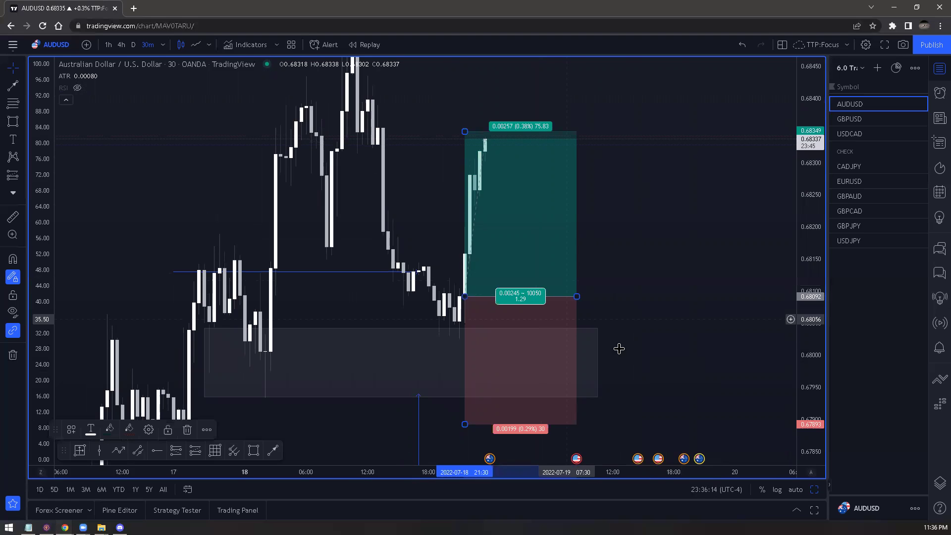
{"action": "key", "text": "Delete"}
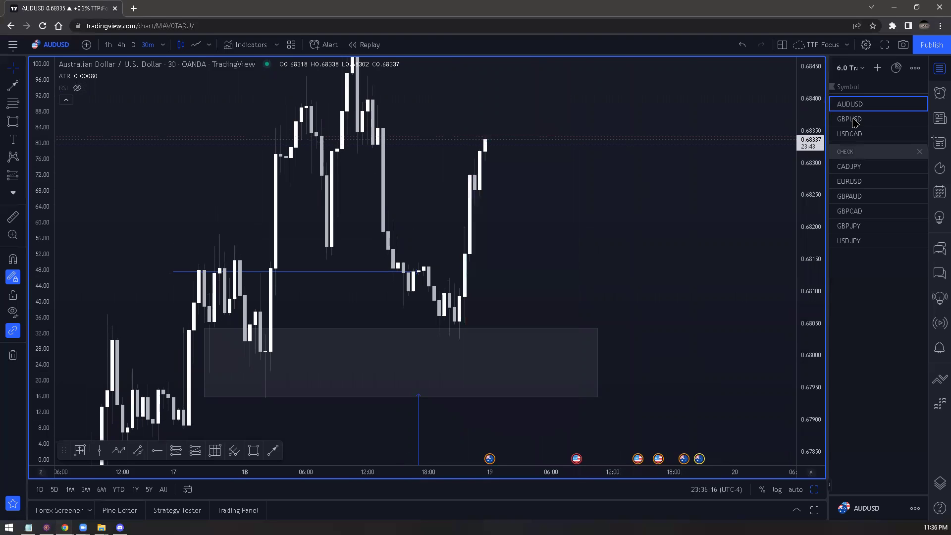
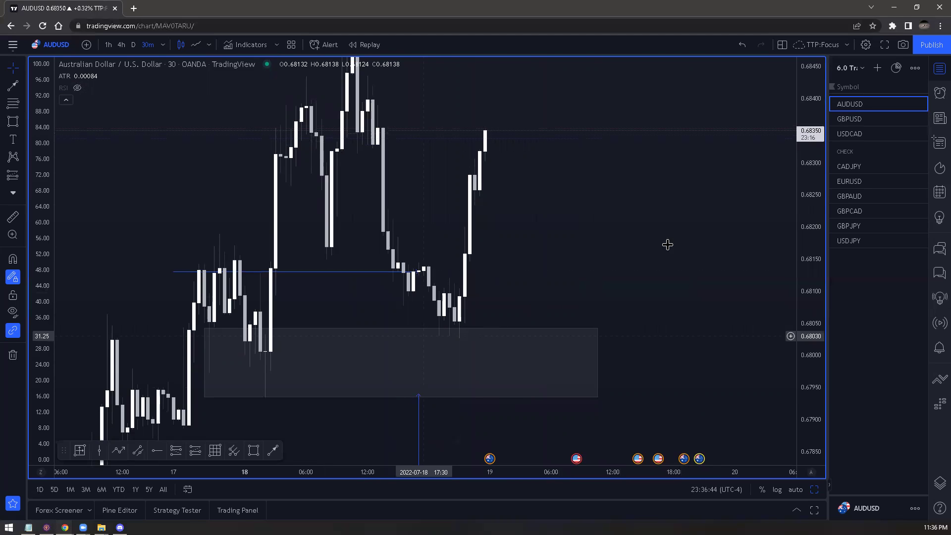
- On the GBPUSD chart, lower the zone to span about 1.19078 to 1.19019 and extend its right edge to 19 July 23:00
{"action": "left_click", "coordinate": [850, 122]}
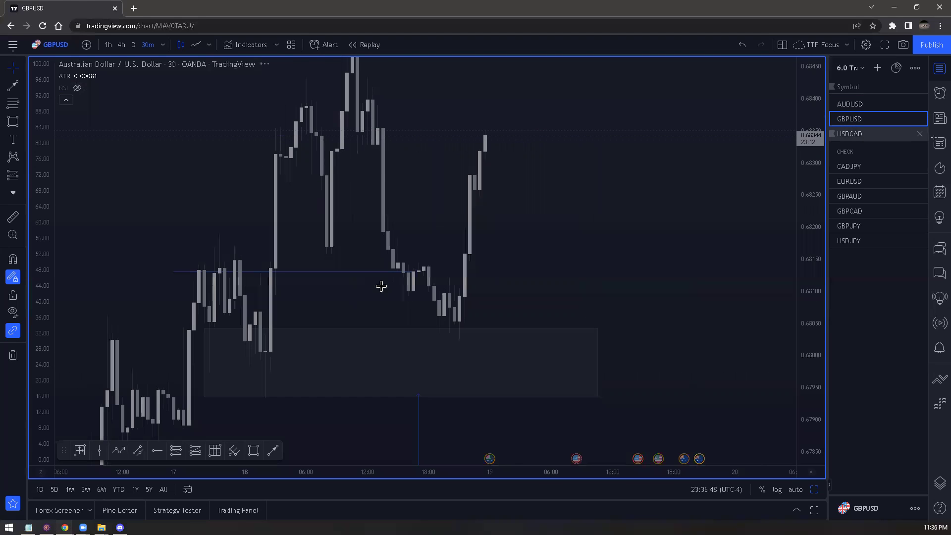
{"action": "scroll", "coordinate": [489, 296], "scroll_direction": "down", "scroll_amount": 3}
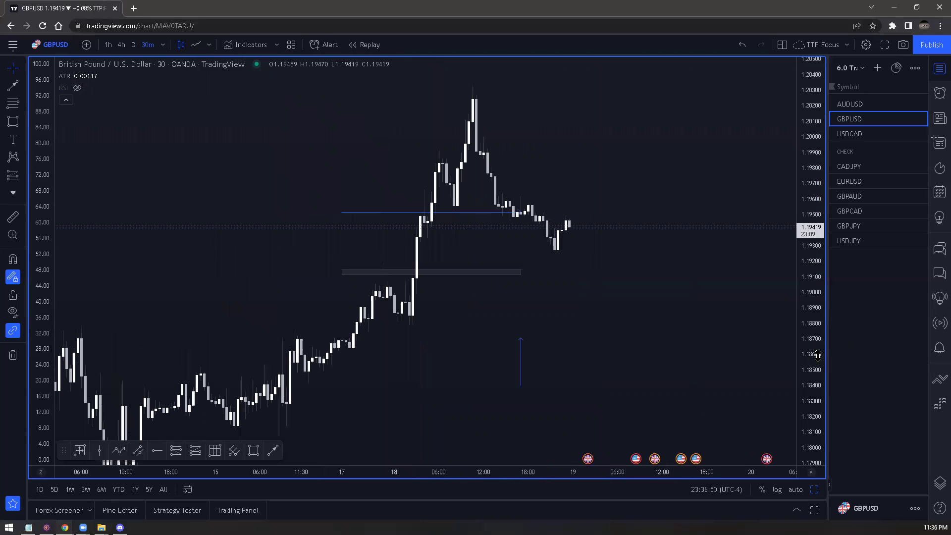
{"action": "left_click_drag", "start_coordinate": [818, 356], "coordinate": [809, 208]}
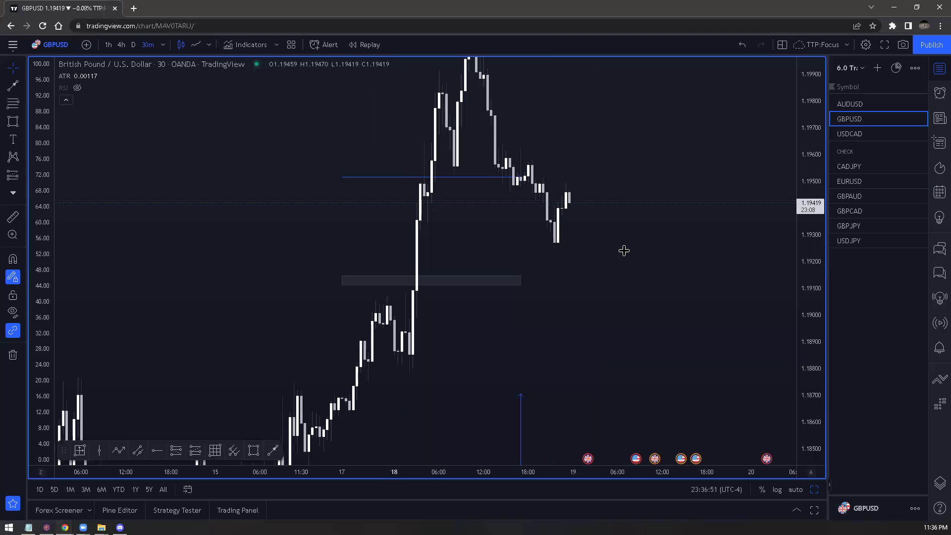
{"action": "left_click", "coordinate": [376, 291]}
{"action": "left_click_drag", "start_coordinate": [375, 309], "coordinate": [375, 304]}
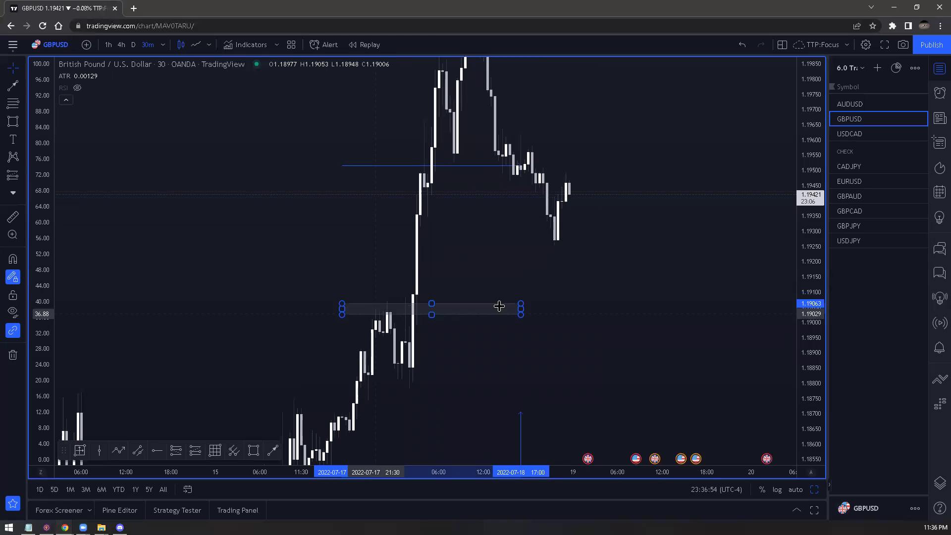
{"action": "left_click_drag", "start_coordinate": [729, 309], "coordinate": [744, 310]}
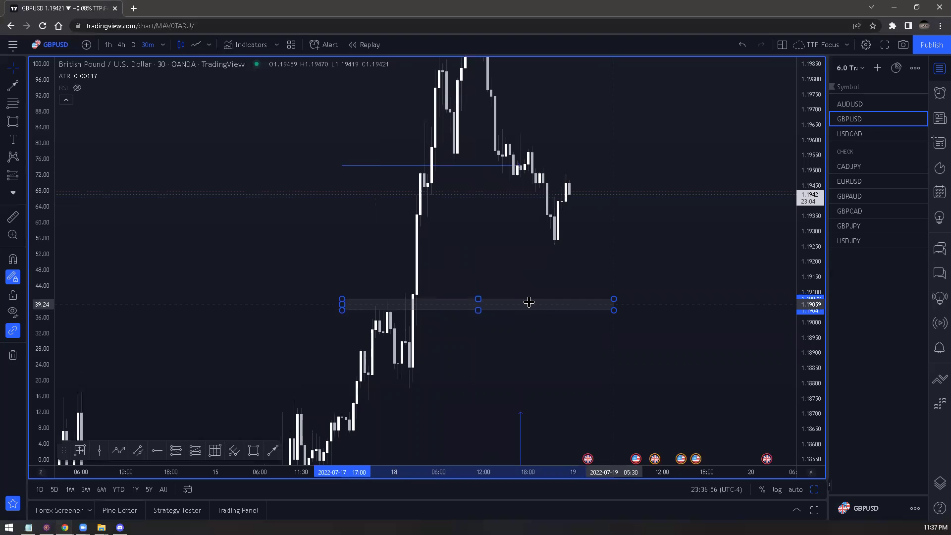
{"action": "left_click_drag", "start_coordinate": [544, 313], "coordinate": [543, 317]}
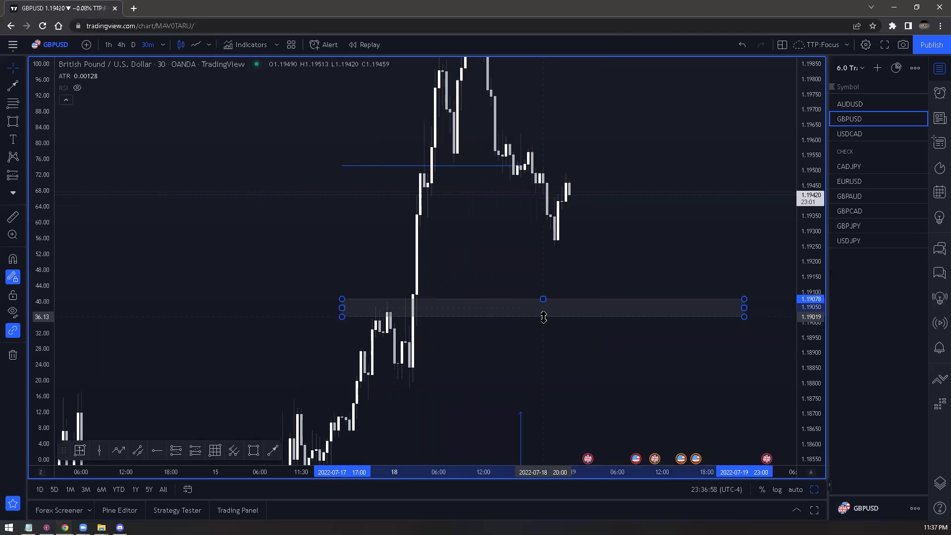
{"action": "left_click", "coordinate": [569, 224]}
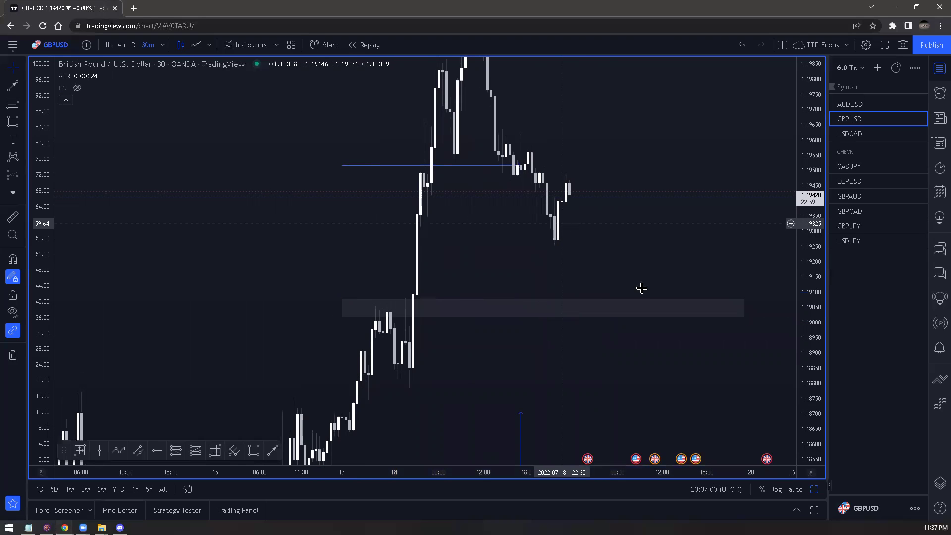
{"action": "left_click", "coordinate": [623, 299]}
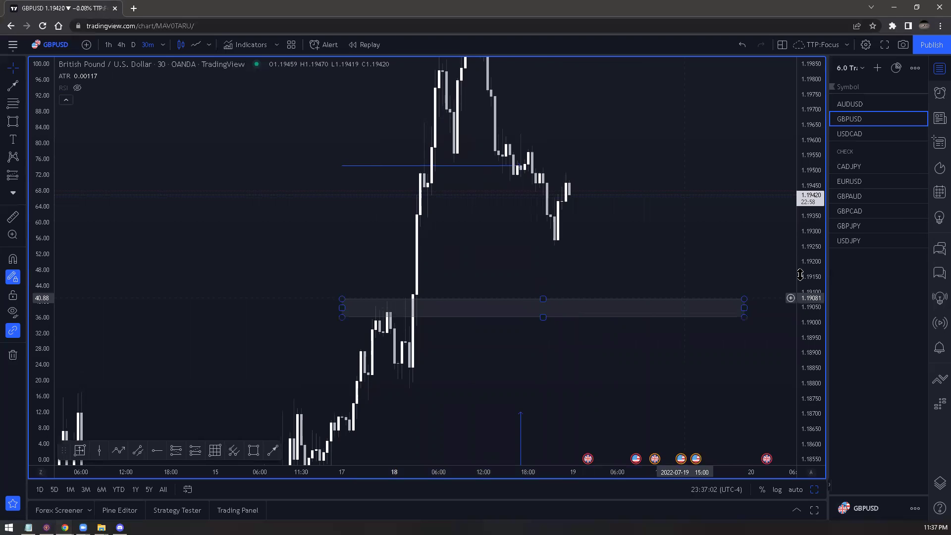
{"action": "scroll", "coordinate": [796, 334], "scroll_direction": "down", "scroll_amount": 2}
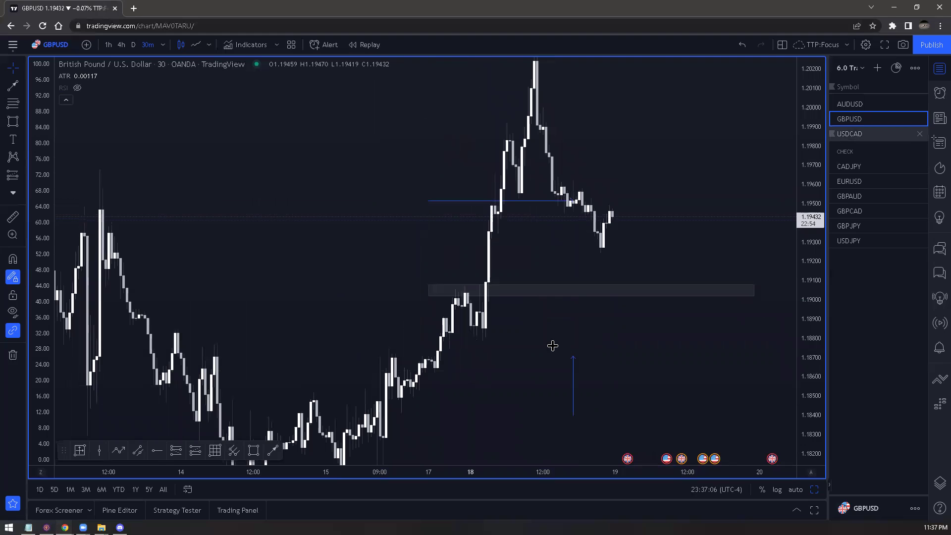
- On the USDCAD chart, deepen the zone to span about 1.30072 to 1.30001 and extend its right edge past the latest candle into 19 July
{"action": "key", "text": "Down"}
{"action": "scroll", "coordinate": [785, 325], "scroll_direction": "up", "scroll_amount": 2}
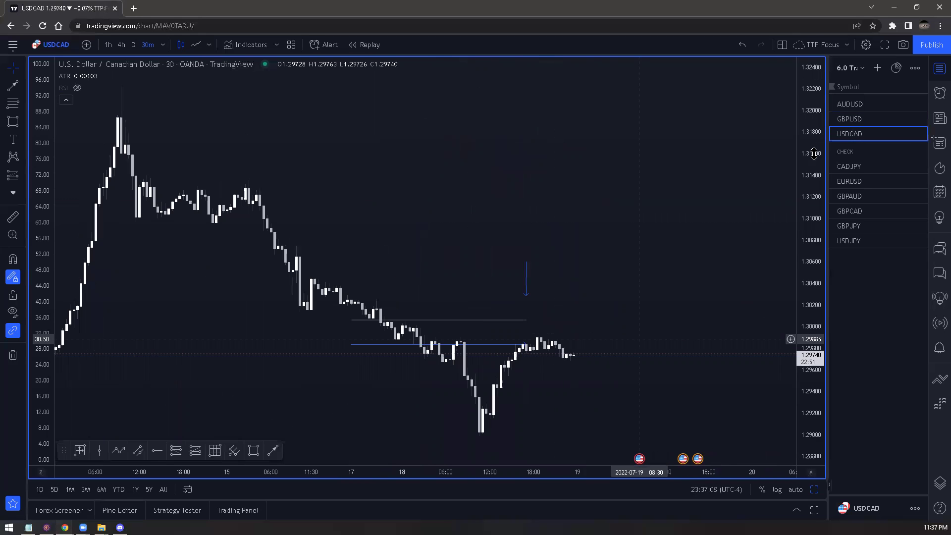
{"action": "left_click_drag", "start_coordinate": [814, 154], "coordinate": [698, 310]}
{"action": "left_click_drag", "start_coordinate": [578, 464], "coordinate": [579, 287]}
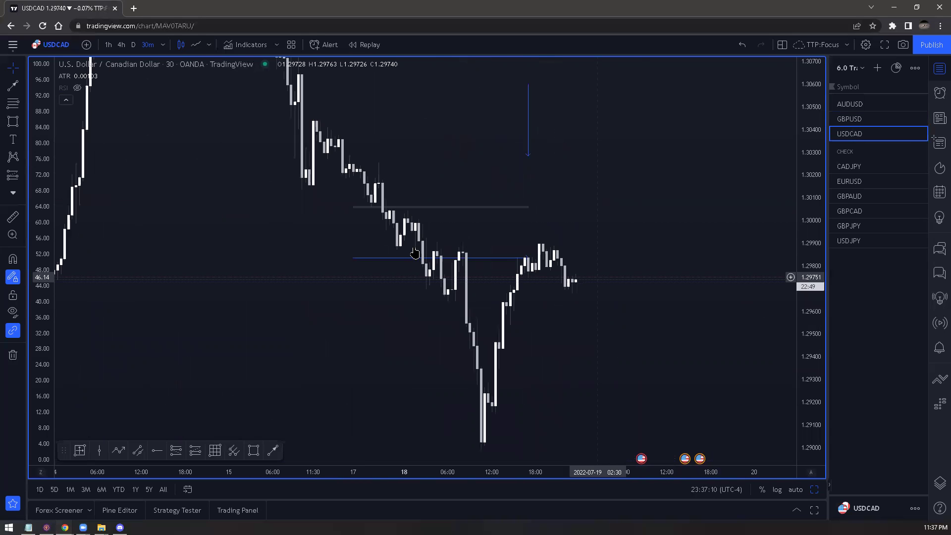
{"action": "left_click", "coordinate": [450, 213]}
{"action": "left_click_drag", "start_coordinate": [450, 201], "coordinate": [442, 220]}
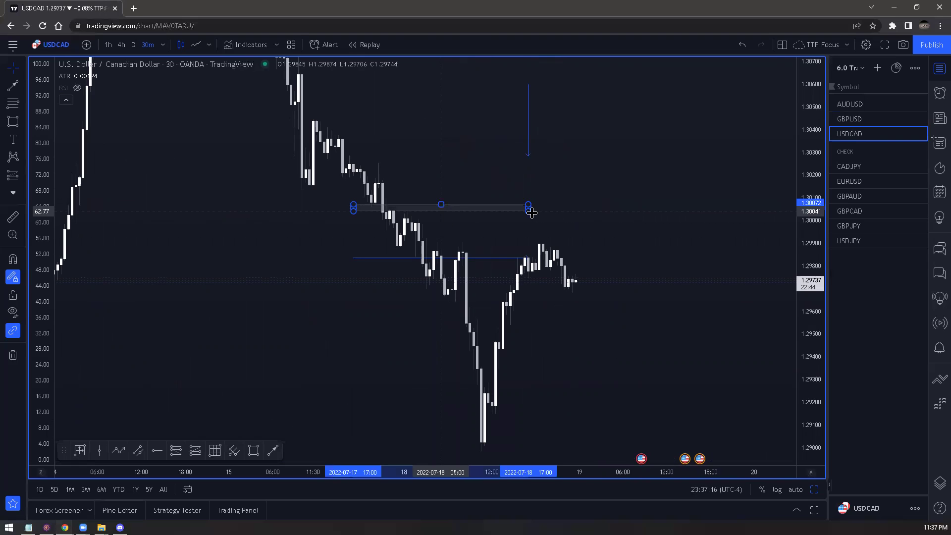
{"action": "left_click_drag", "start_coordinate": [714, 226], "coordinate": [650, 339]}
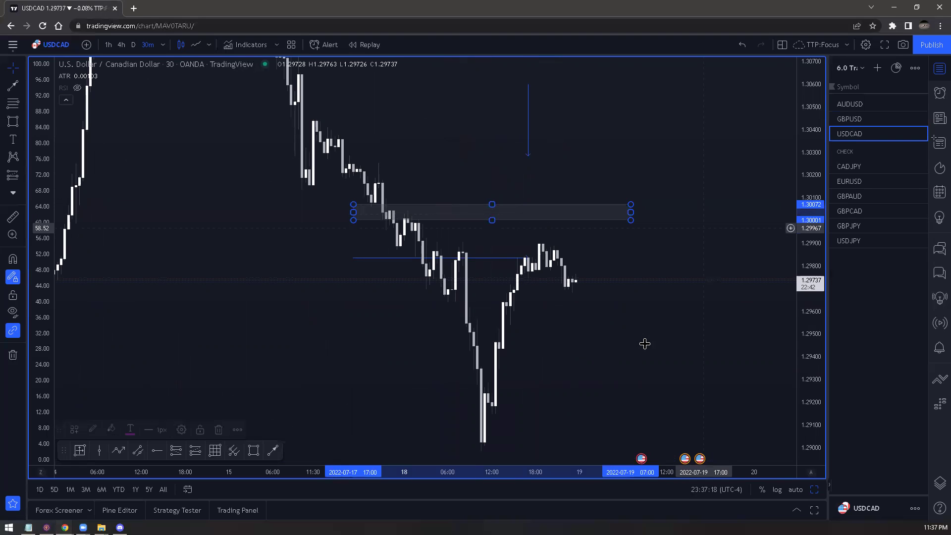
{"action": "left_click", "coordinate": [644, 341]}
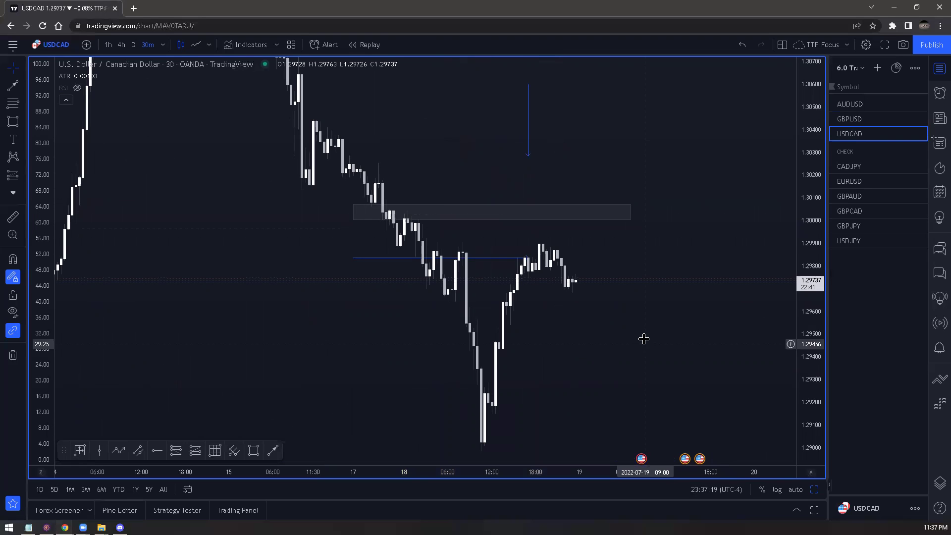
{"action": "left_click", "coordinate": [632, 212]}
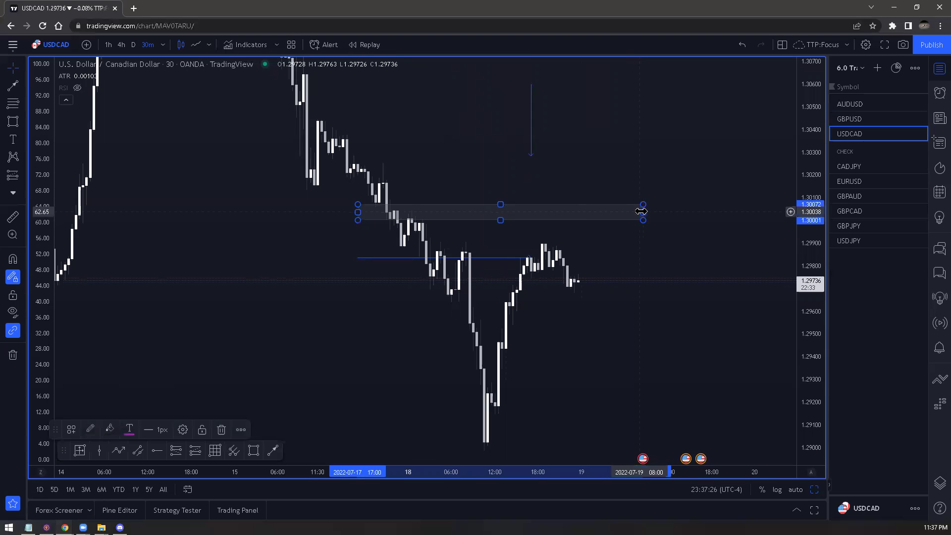
{"action": "left_click_drag", "start_coordinate": [641, 212], "coordinate": [657, 202]}
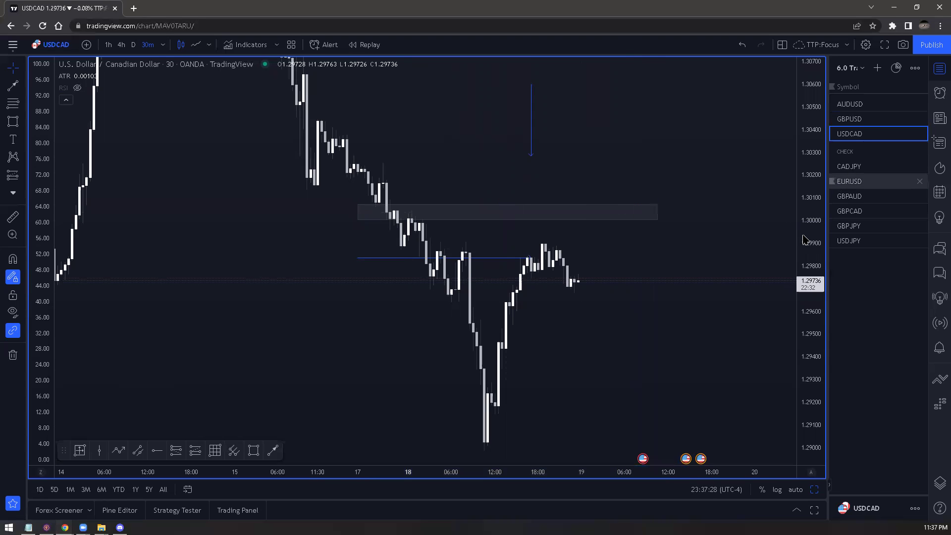
- On the CADJPY chart, extend the zone to 19 July 14:00, start it at 15 July 09:30 and lower its bottom to about 106.115
{"action": "key", "text": "Down"}
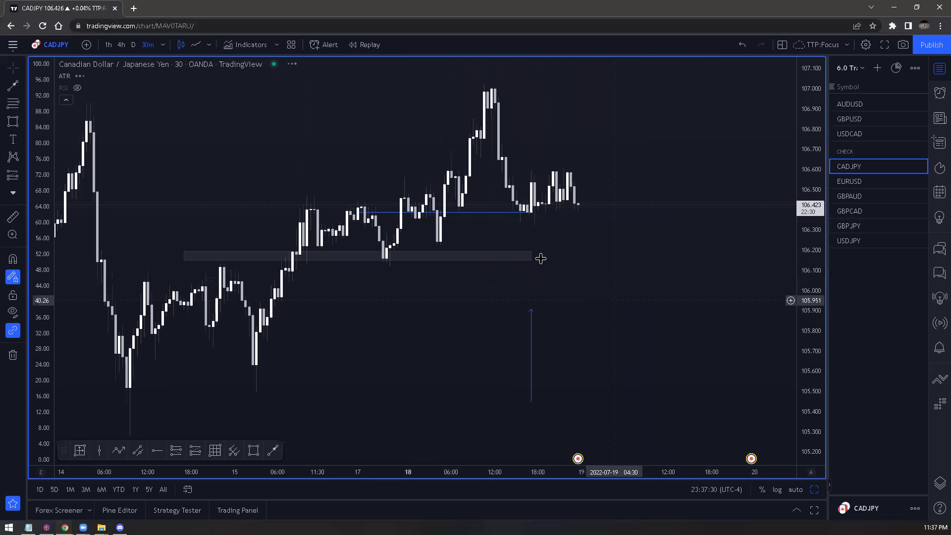
{"action": "left_click_drag", "start_coordinate": [538, 256], "coordinate": [681, 257]}
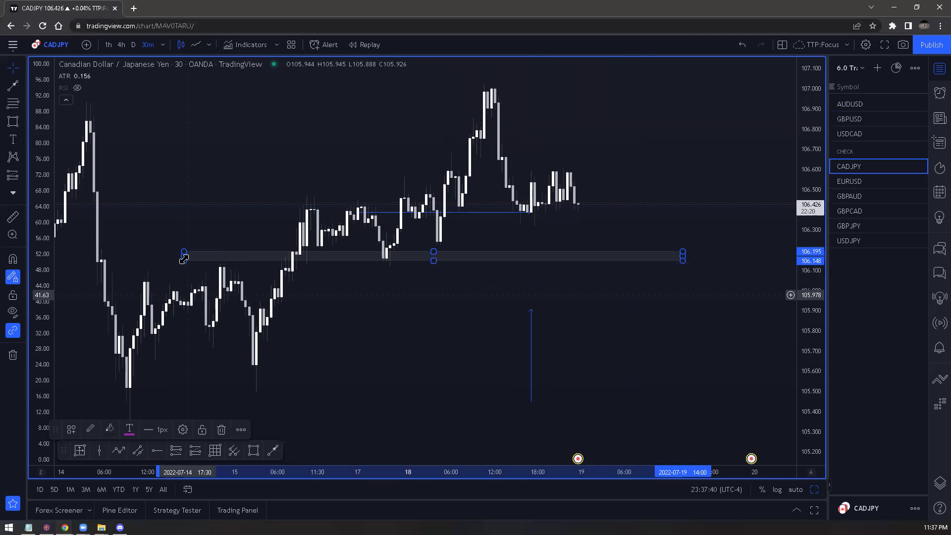
{"action": "left_click_drag", "start_coordinate": [325, 266], "coordinate": [303, 268]}
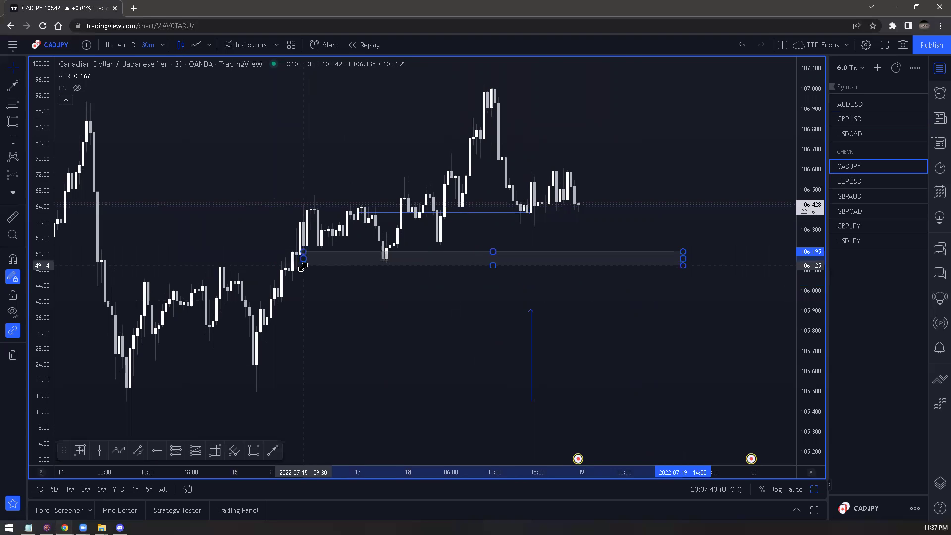
{"action": "left_click", "coordinate": [401, 270]}
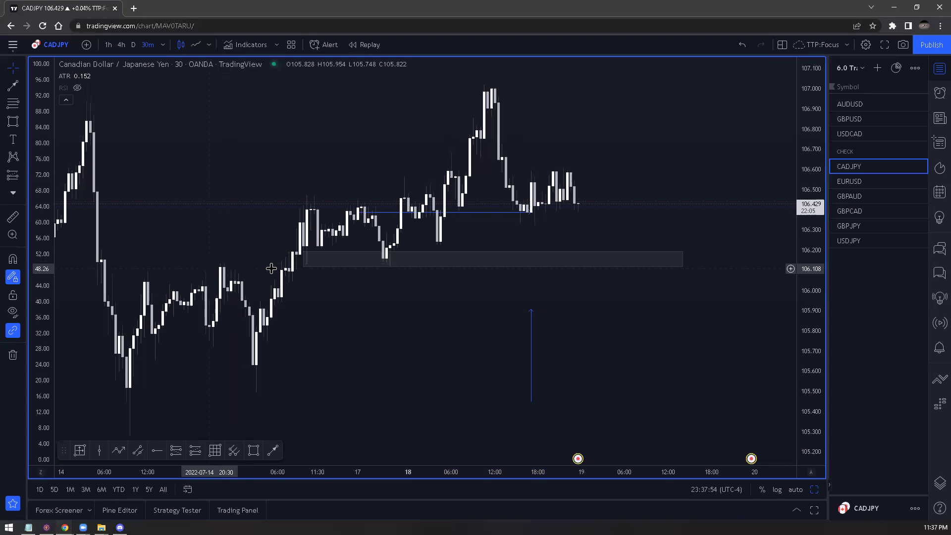
{"action": "left_click", "coordinate": [302, 267]}
{"action": "left_click", "coordinate": [184, 279]}
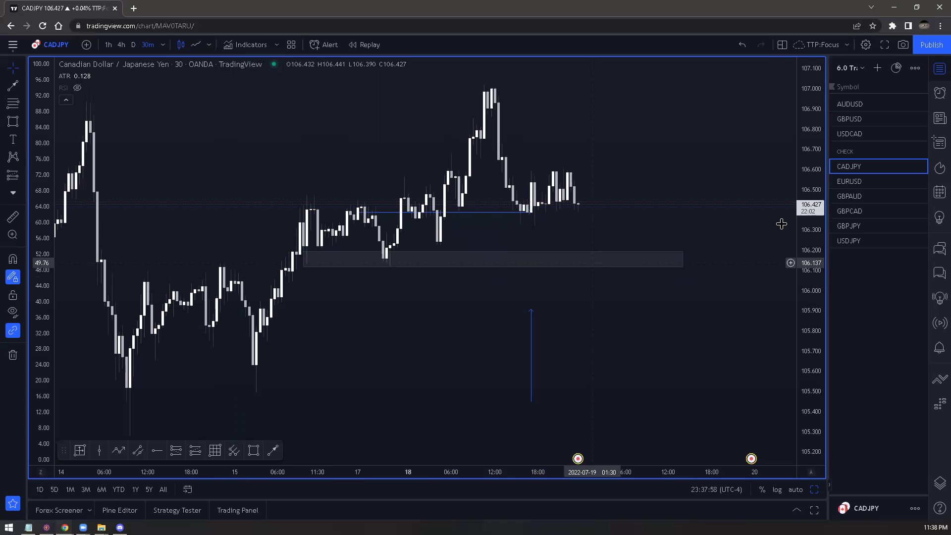
- On the EURUSD chart, resize the zone to span about 1.0109 to 1.0122 and extend its right edge to about 19 July 10:30
{"action": "key", "text": "Down"}
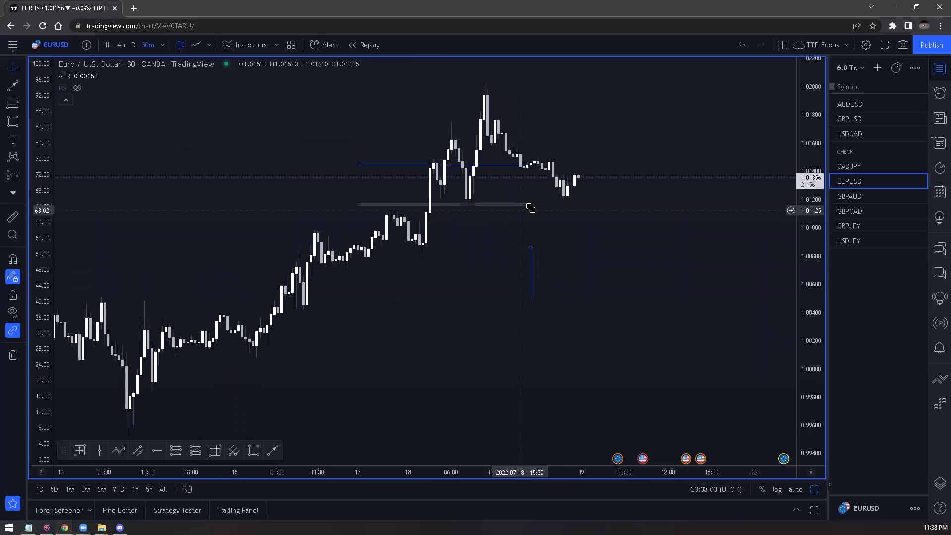
{"action": "left_click", "coordinate": [531, 213]}
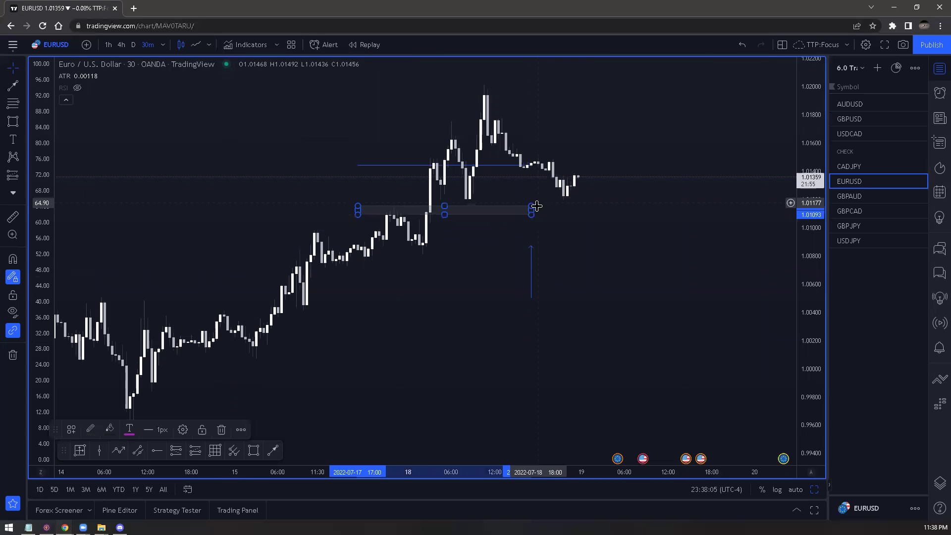
{"action": "left_click_drag", "start_coordinate": [533, 202], "coordinate": [658, 206]}
{"action": "scroll", "coordinate": [666, 328], "scroll_direction": "up", "scroll_amount": 3}
{"action": "left_click_drag", "start_coordinate": [814, 353], "coordinate": [784, 121]}
{"action": "left_click_drag", "start_coordinate": [553, 271], "coordinate": [603, 435]}
{"action": "scroll", "coordinate": [526, 406], "scroll_direction": "down", "scroll_amount": 1}
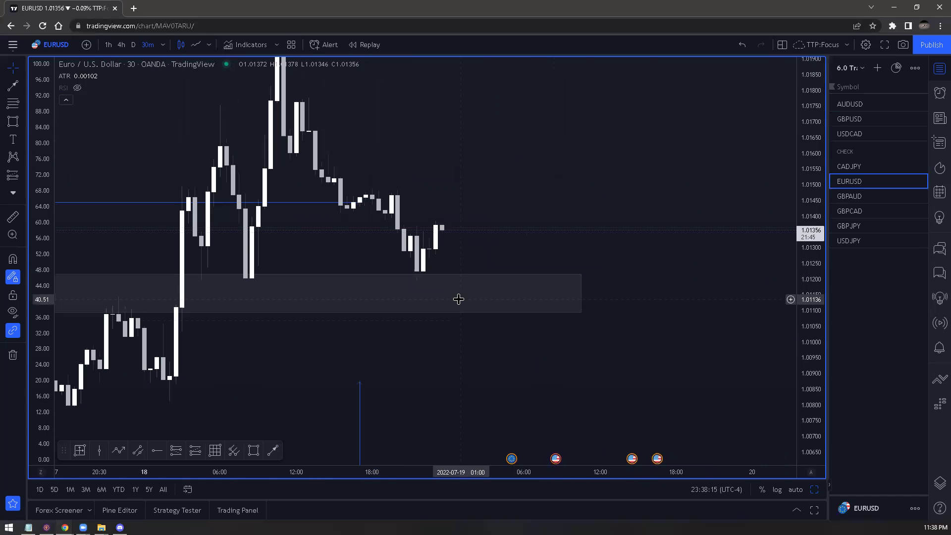
- Sketch a double-bottom price path along the upper edge of the EURUSD zone and delete it
{"action": "left_click", "coordinate": [120, 450]}
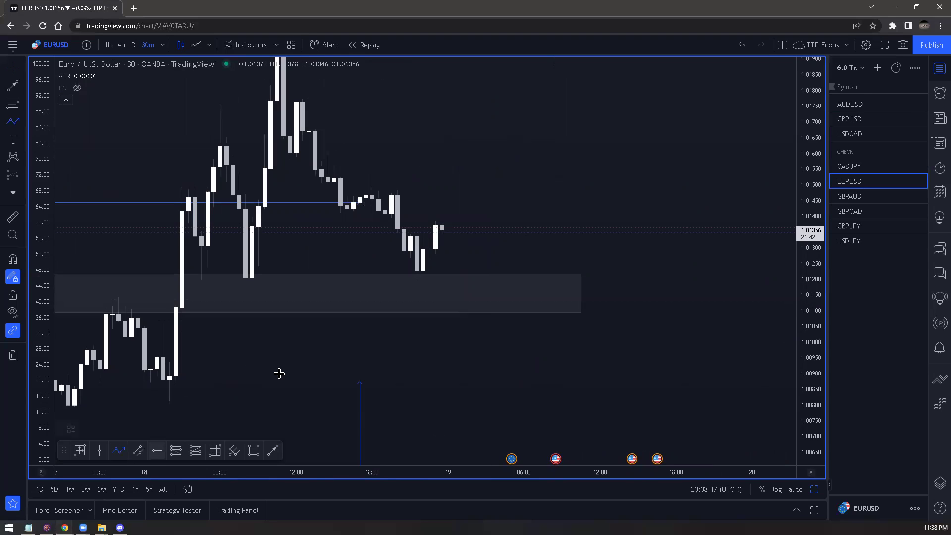
{"action": "left_click", "coordinate": [435, 276]}
{"action": "left_click", "coordinate": [455, 241]}
{"action": "double_click", "coordinate": [474, 271]}
{"action": "double_click", "coordinate": [491, 254]}
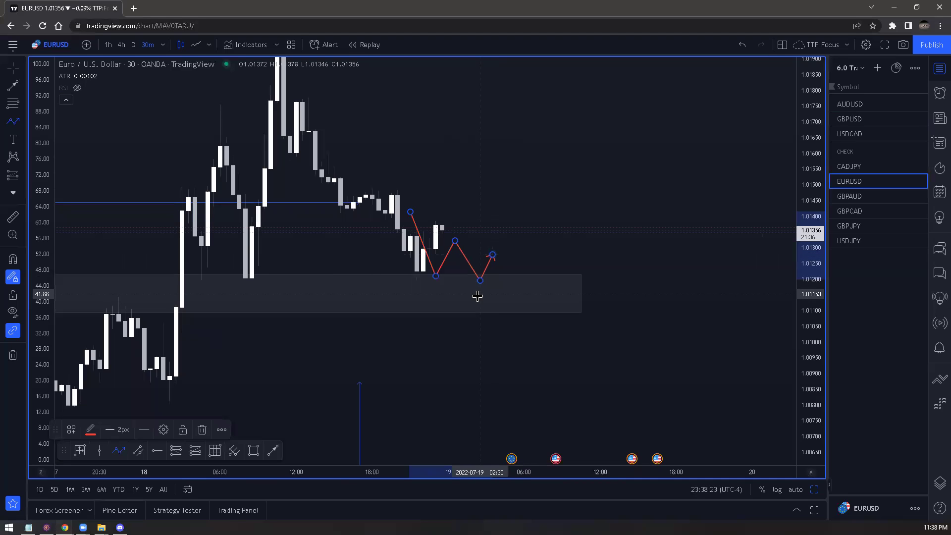
{"action": "key", "text": "Delete"}
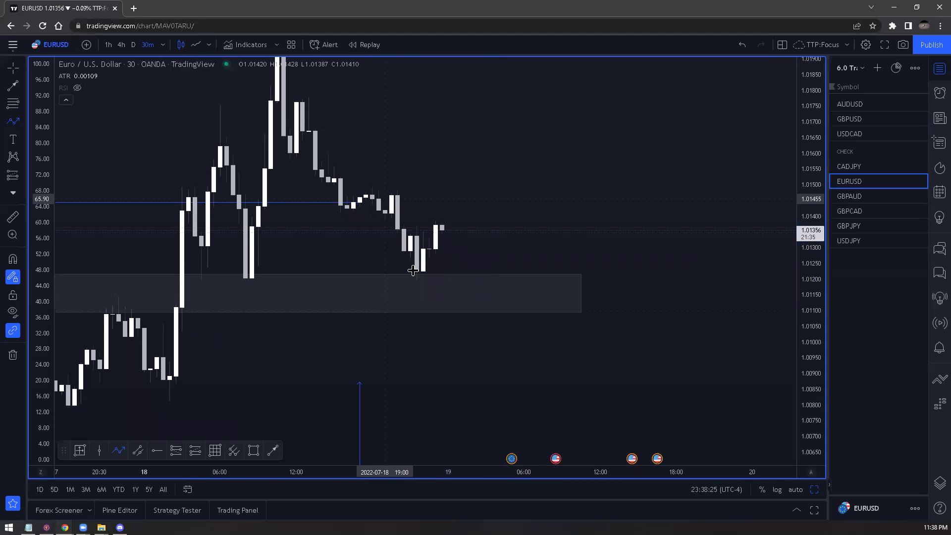
- Sketch a price path dipping deep into the EURUSD zone, retesting it and rising to about 1.01602, and delete the sketch
{"action": "key", "text": "ctrl+z"}
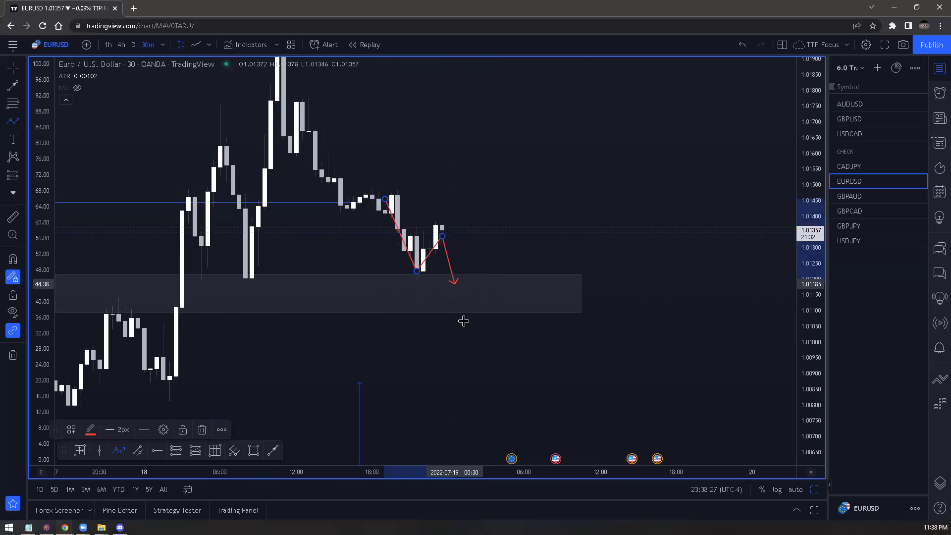
{"action": "left_click", "coordinate": [467, 307]}
{"action": "left_click", "coordinate": [480, 230]}
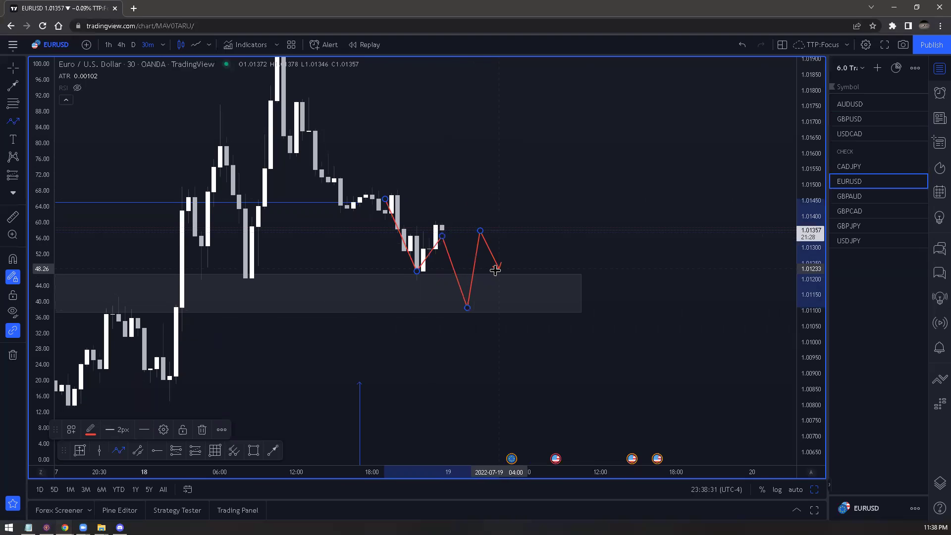
{"action": "double_click", "coordinate": [417, 271]}
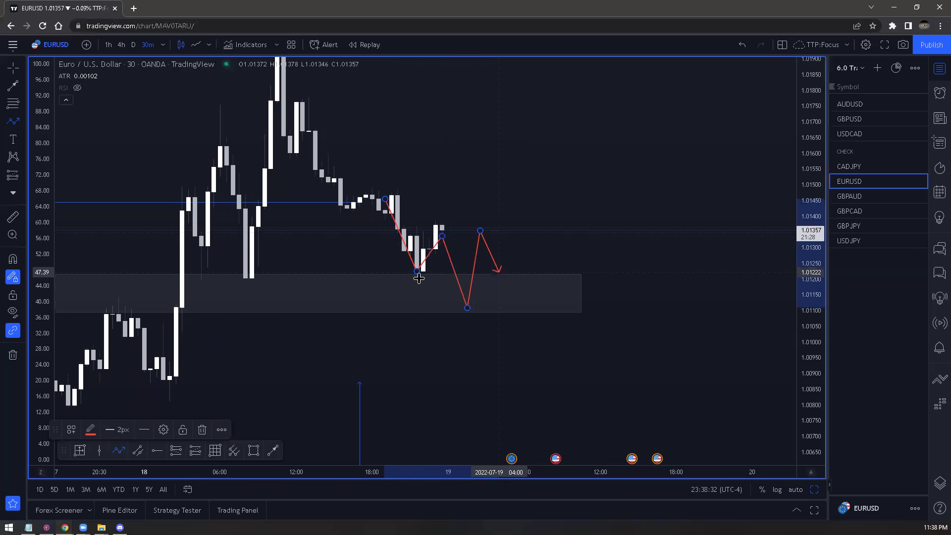
{"action": "left_click", "coordinate": [505, 277]}
{"action": "double_click", "coordinate": [530, 154]}
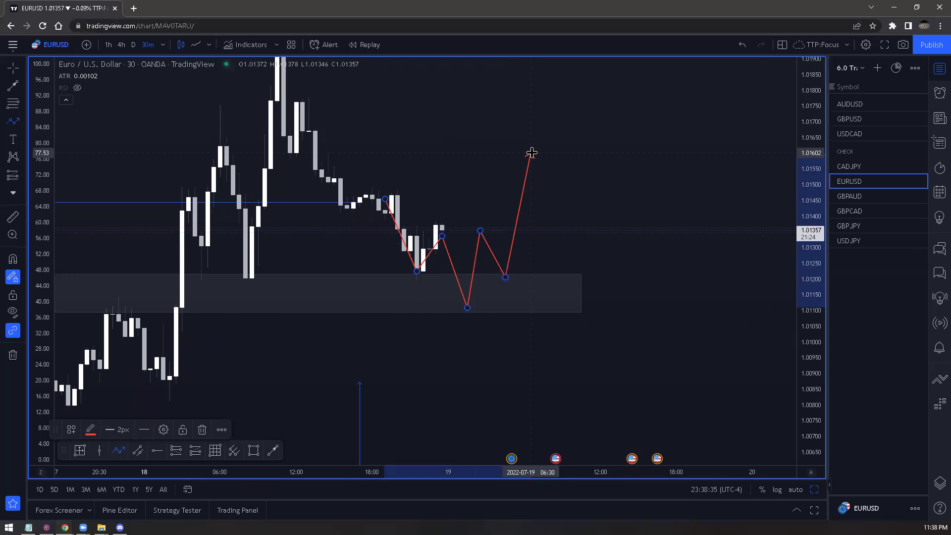
{"action": "key", "text": "Delete"}
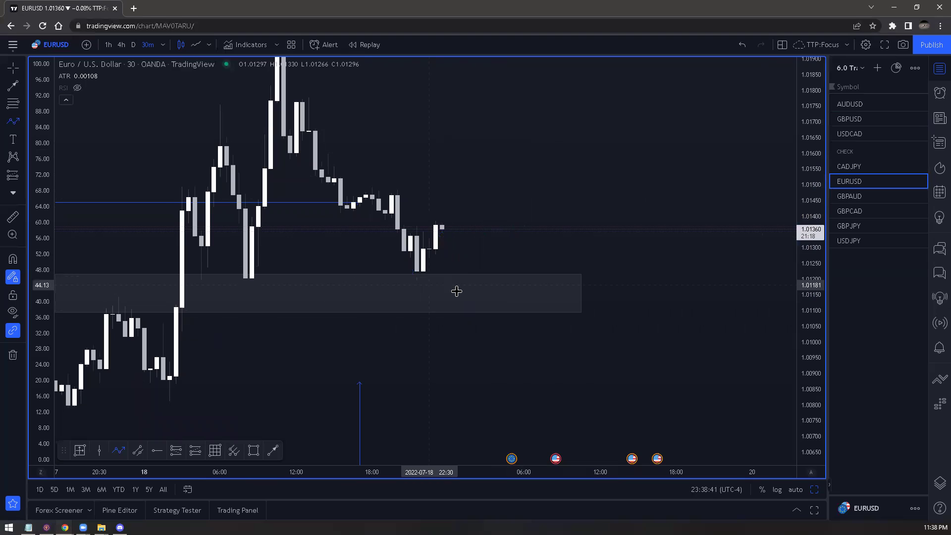
- On the GBPAUD chart, extend the upper zone's right edge to 19 July 07:30
{"action": "left_click", "coordinate": [850, 199]}
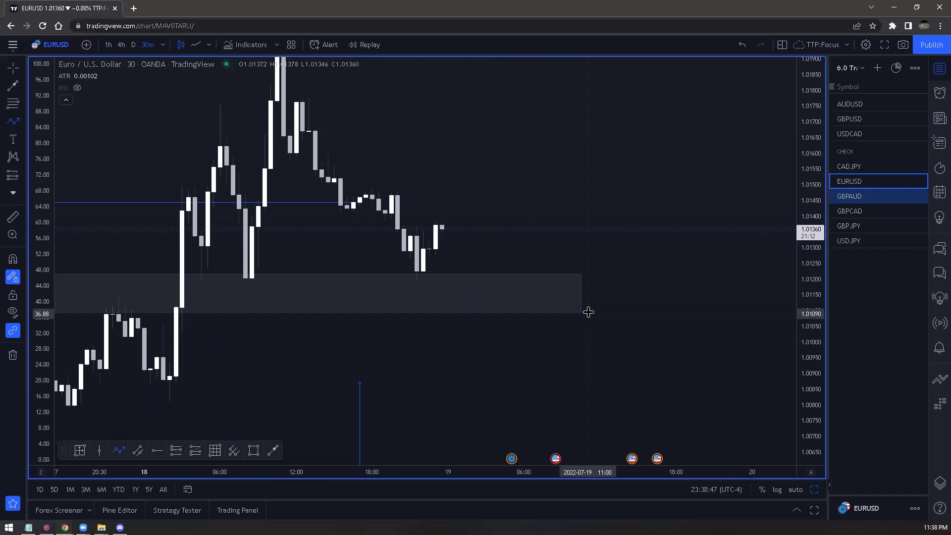
{"action": "left_click", "coordinate": [859, 197]}
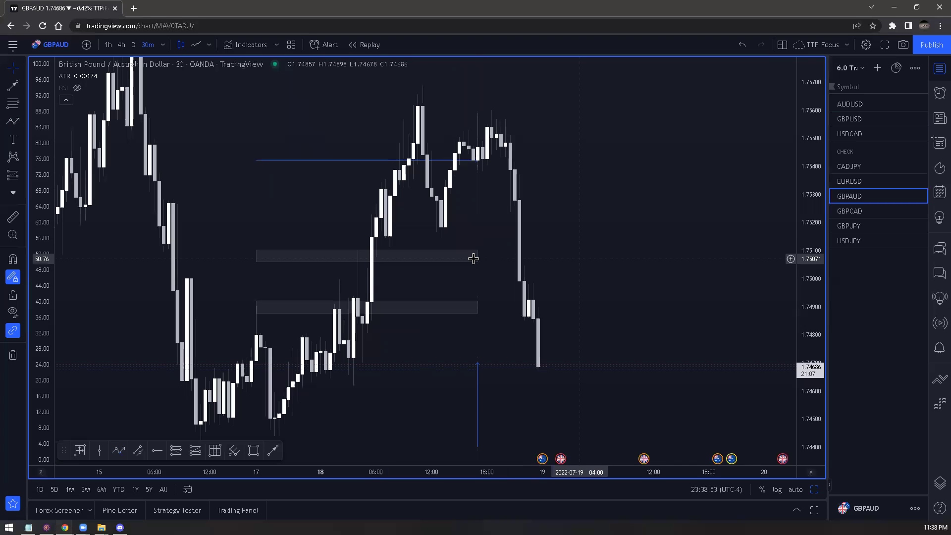
{"action": "left_click", "coordinate": [481, 257]}
{"action": "left_click_drag", "start_coordinate": [613, 266], "coordinate": [613, 268]}
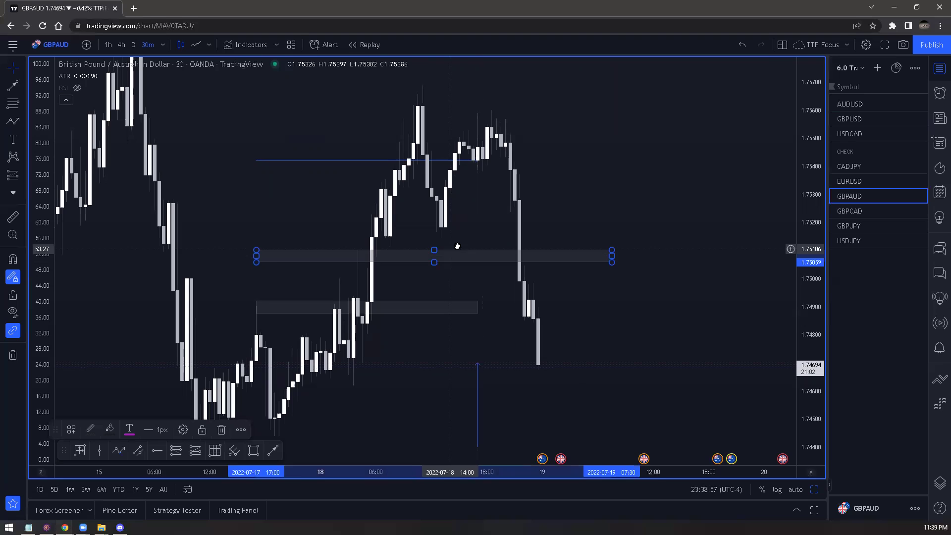
- On the GBPAUD chart, fit the upper zone to about 1.7510–1.7517 ending 19 July 12:00, and the lower zone to about 1.7487–1.7492 ending 19 July 05:30
{"action": "mouse_move", "coordinate": [442, 254]}
{"action": "left_mouse_down"}
{"action": "mouse_move", "coordinate": [460, 237]}
{"action": "mouse_move", "coordinate": [452, 240]}
{"action": "left_mouse_up"}
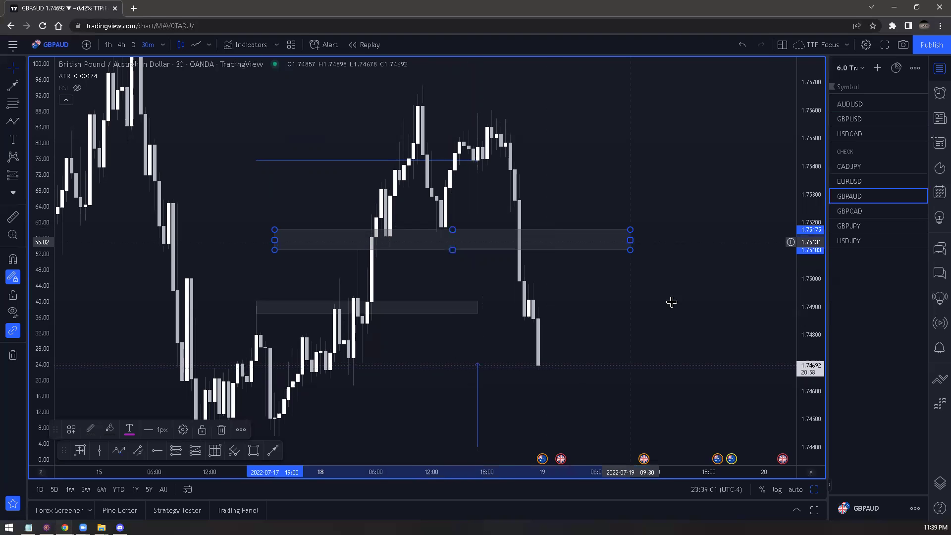
{"action": "left_click", "coordinate": [407, 312]}
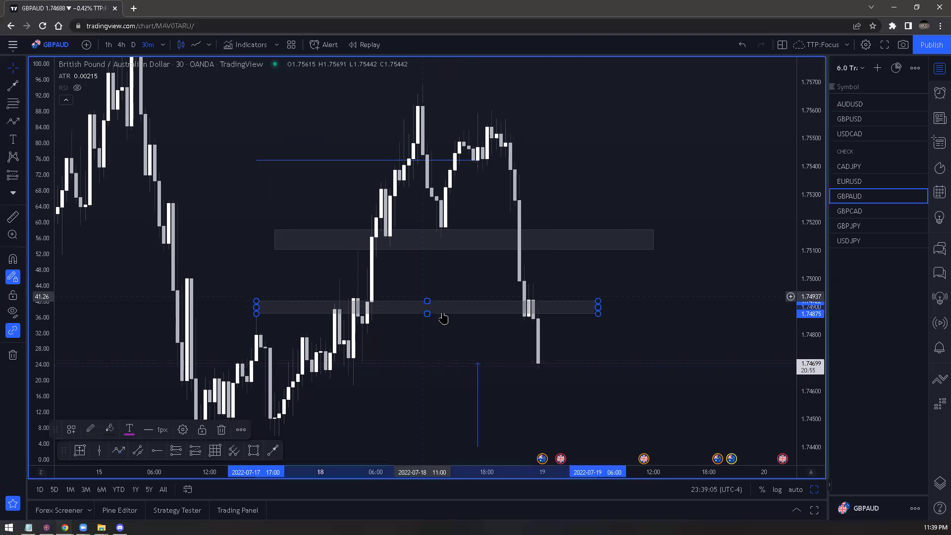
{"action": "left_click", "coordinate": [414, 315]}
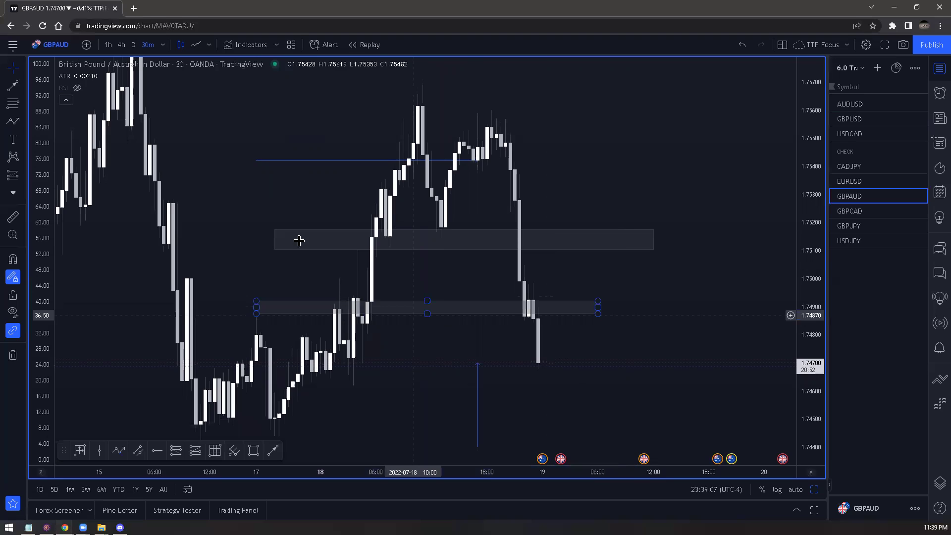
{"action": "left_click", "coordinate": [254, 305]}
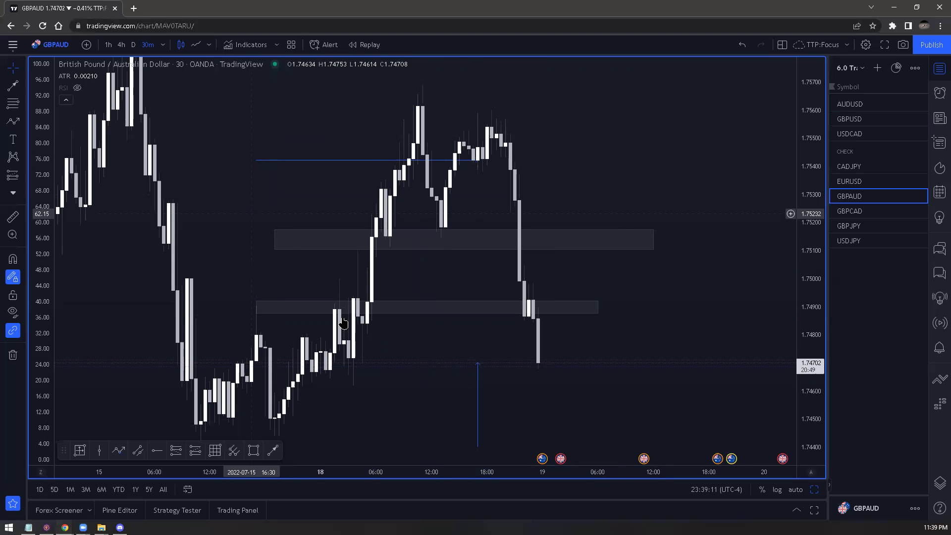
{"action": "left_click_drag", "start_coordinate": [410, 252], "coordinate": [410, 252]}
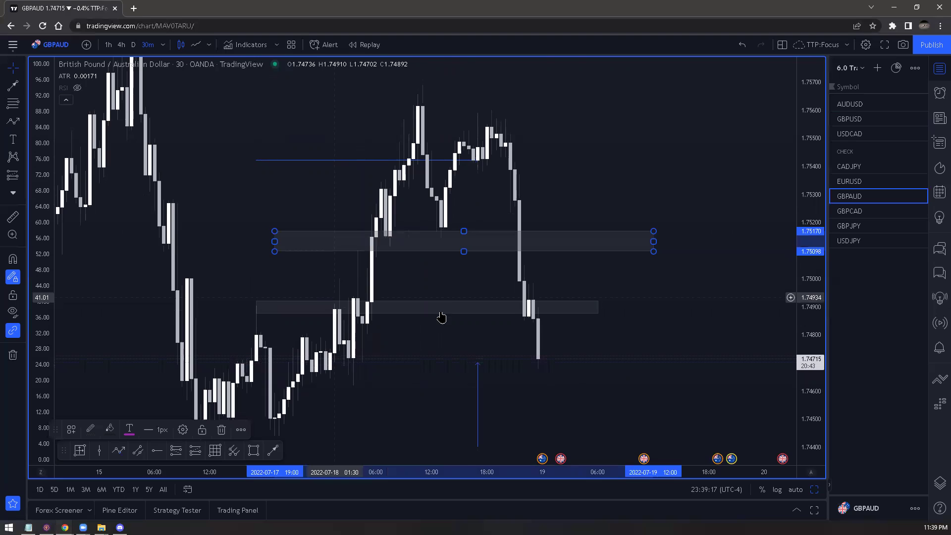
{"action": "mouse_move", "coordinate": [441, 319]}
{"action": "left_mouse_down"}
{"action": "mouse_move", "coordinate": [446, 308]}
{"action": "mouse_move", "coordinate": [431, 317]}
{"action": "left_mouse_up"}
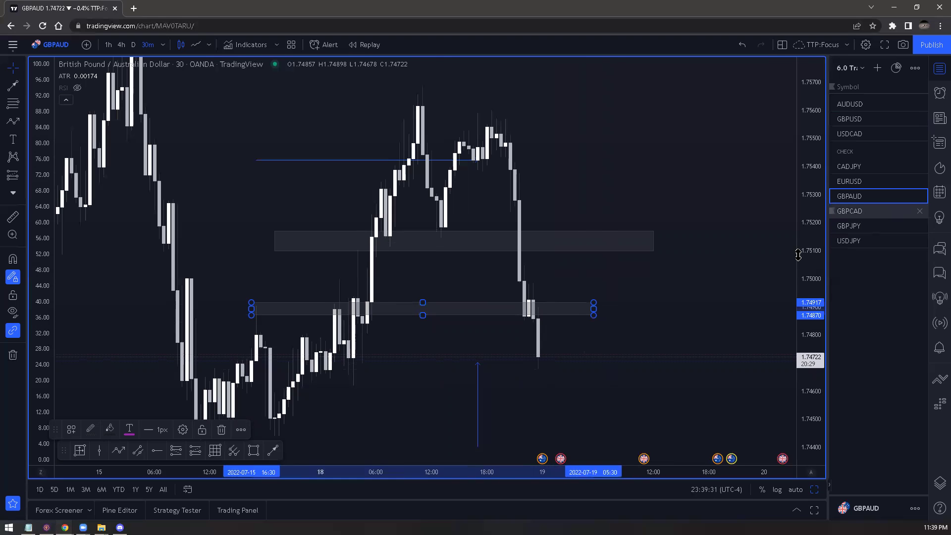
- On the GBPCAD chart, resize the zone to span about 1.5472 to 1.5489 and extend its right edge to 19 July 09:00
{"action": "key", "text": "Down"}
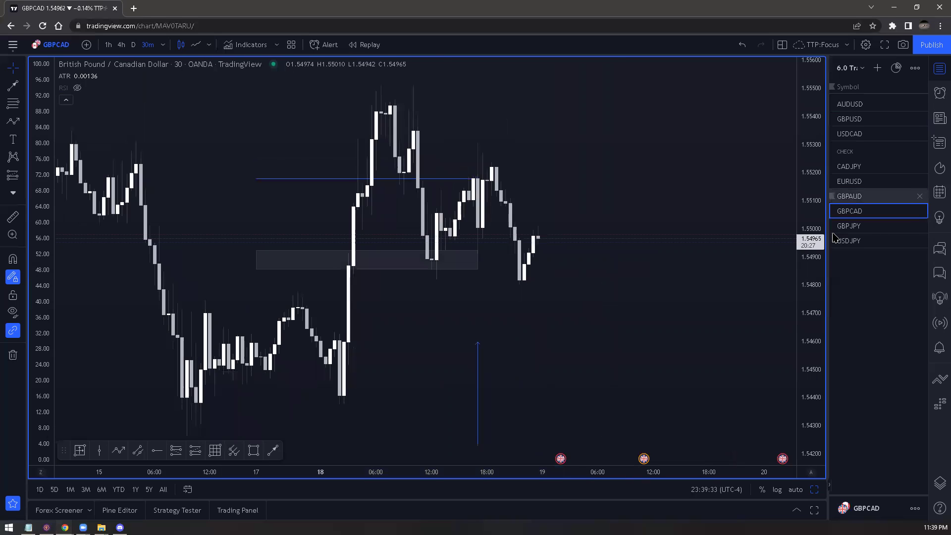
{"action": "key", "text": "Up"}
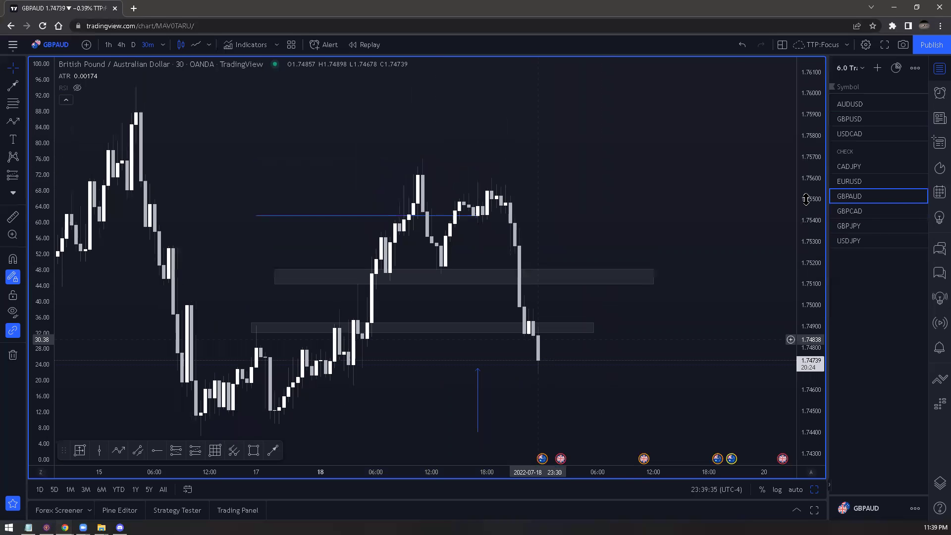
{"action": "key", "text": "Down"}
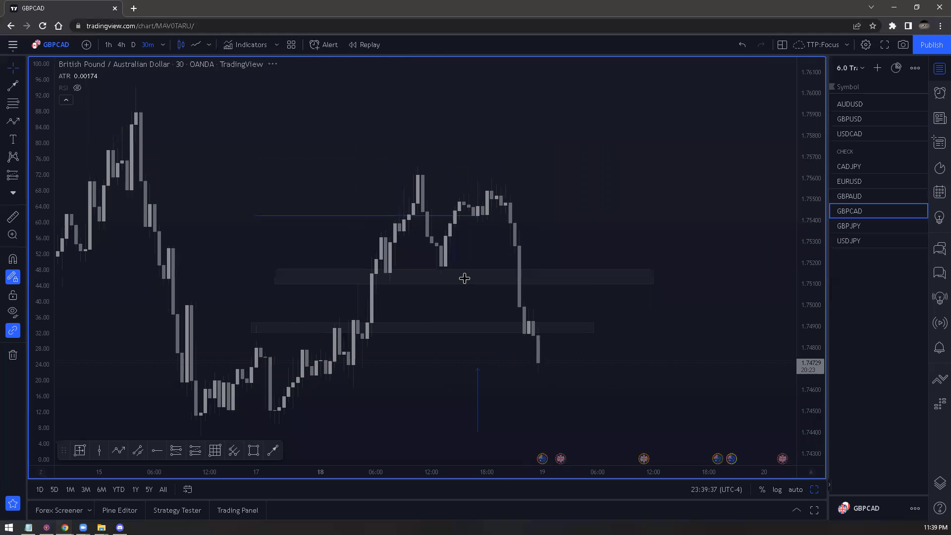
{"action": "left_click_drag", "start_coordinate": [509, 258], "coordinate": [626, 260]}
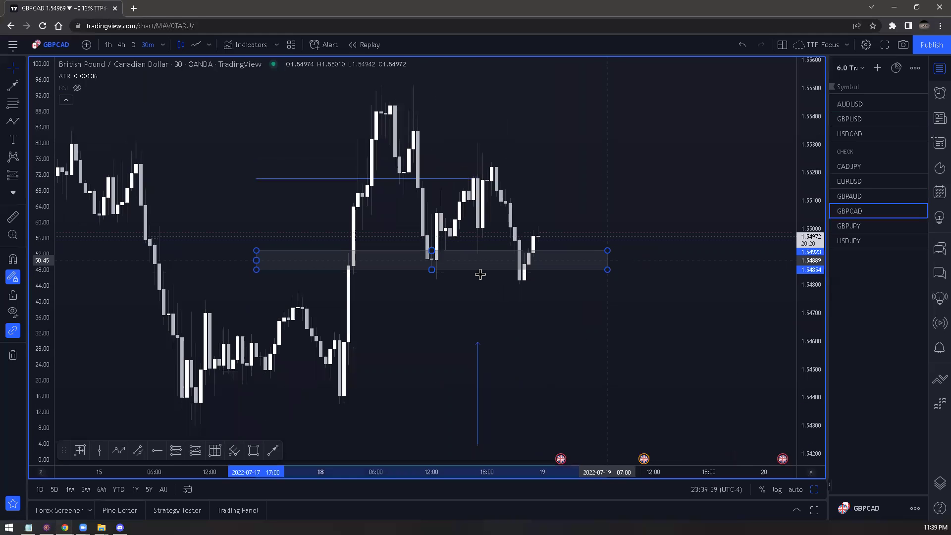
{"action": "left_click_drag", "start_coordinate": [439, 268], "coordinate": [440, 308]}
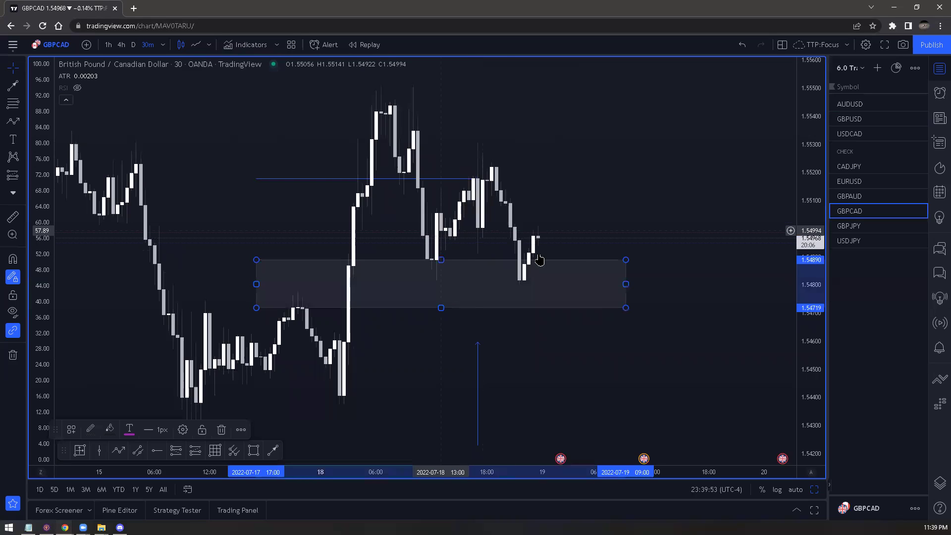
{"action": "left_click", "coordinate": [637, 294]}
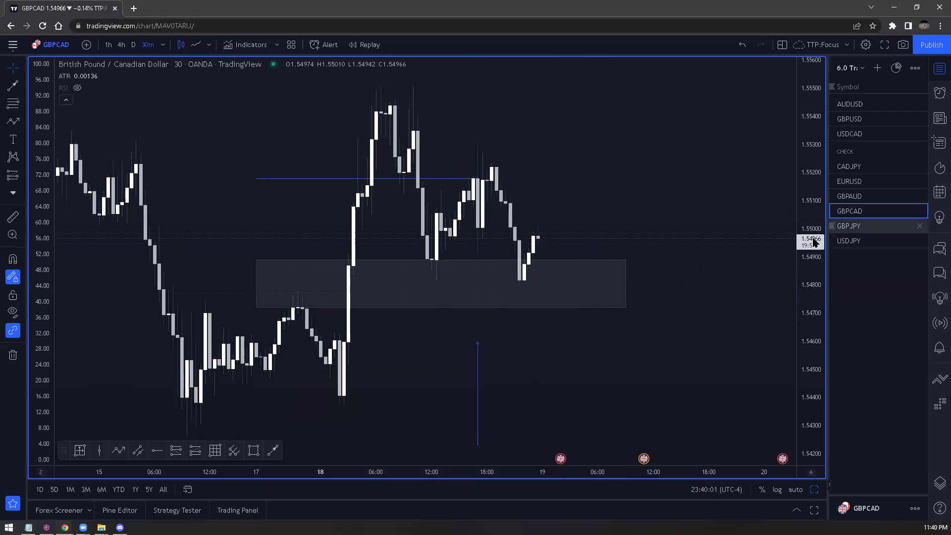
- On the GBPJPY chart, lower the zone's bottom edge to about 164.589 and extend its right edge to 19 July 11:30
{"action": "key", "text": "Down"}
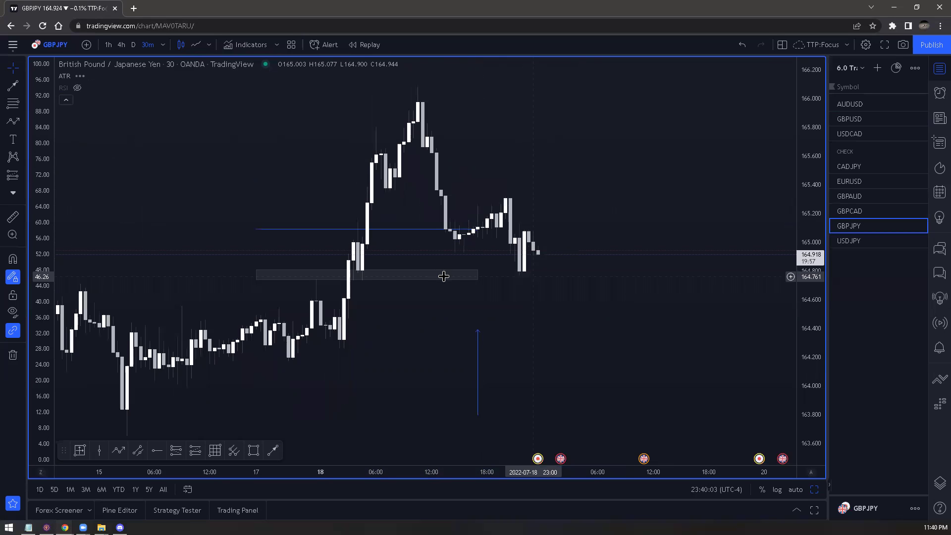
{"action": "left_click", "coordinate": [369, 277]}
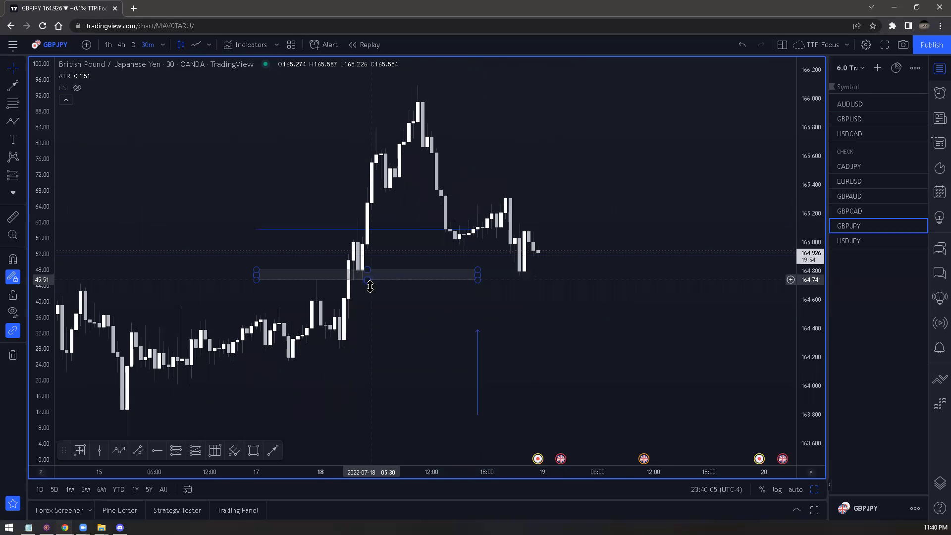
{"action": "left_click", "coordinate": [370, 286]}
{"action": "left_click_drag", "start_coordinate": [371, 294], "coordinate": [373, 301]}
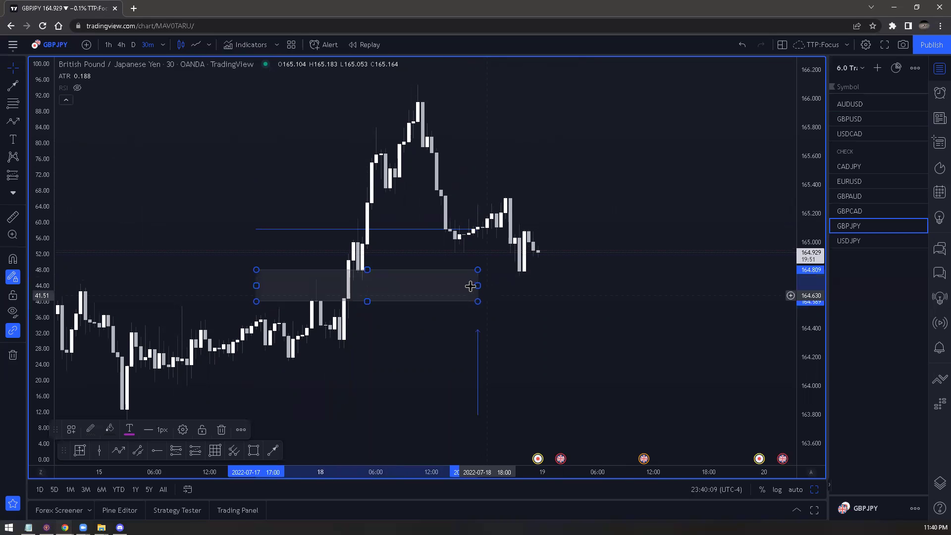
{"action": "left_click_drag", "start_coordinate": [478, 286], "coordinate": [529, 285]}
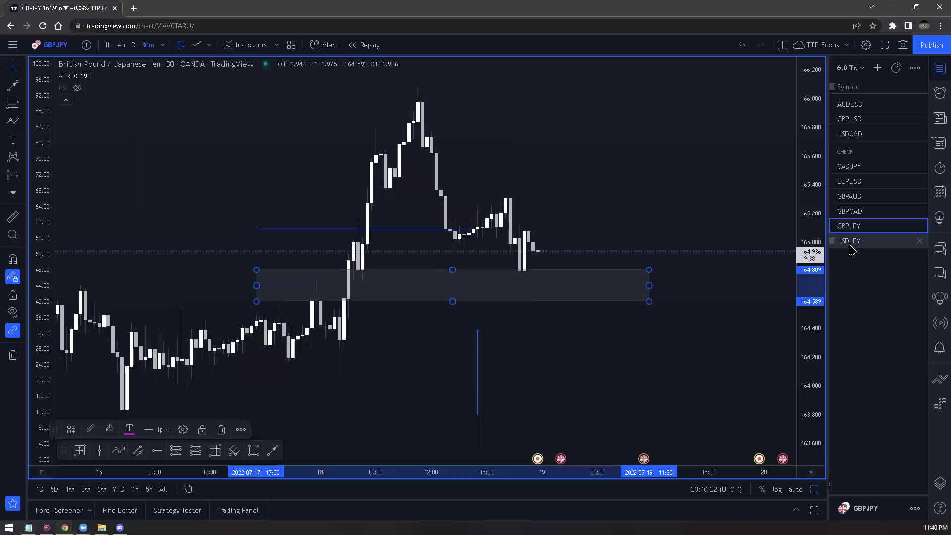
{"action": "left_click", "coordinate": [515, 347]}
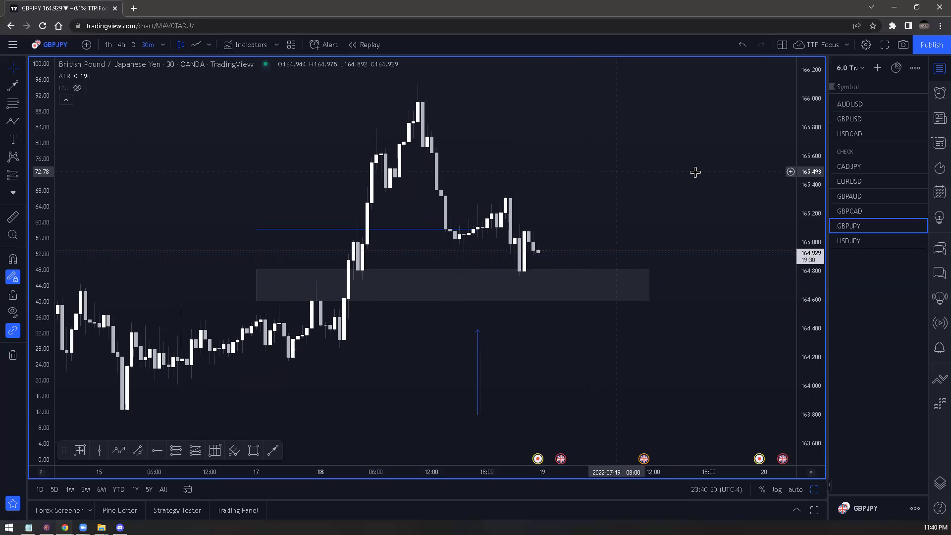
- On the USDJPY chart, move and resize the zone to span about 138.363 to 138.458, from 17 July 18:30 to 19 July 08:00
{"action": "left_click", "coordinate": [851, 241]}
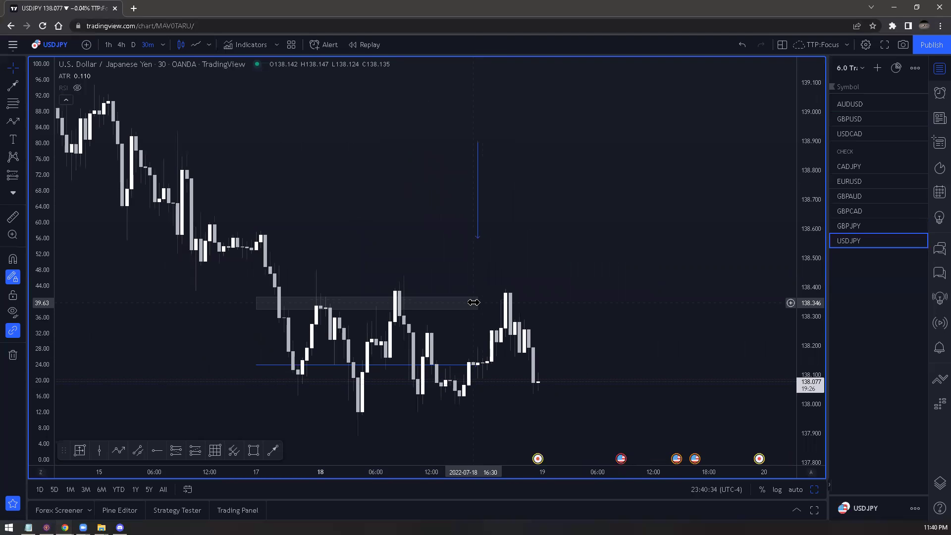
{"action": "left_click_drag", "start_coordinate": [474, 302], "coordinate": [577, 288]}
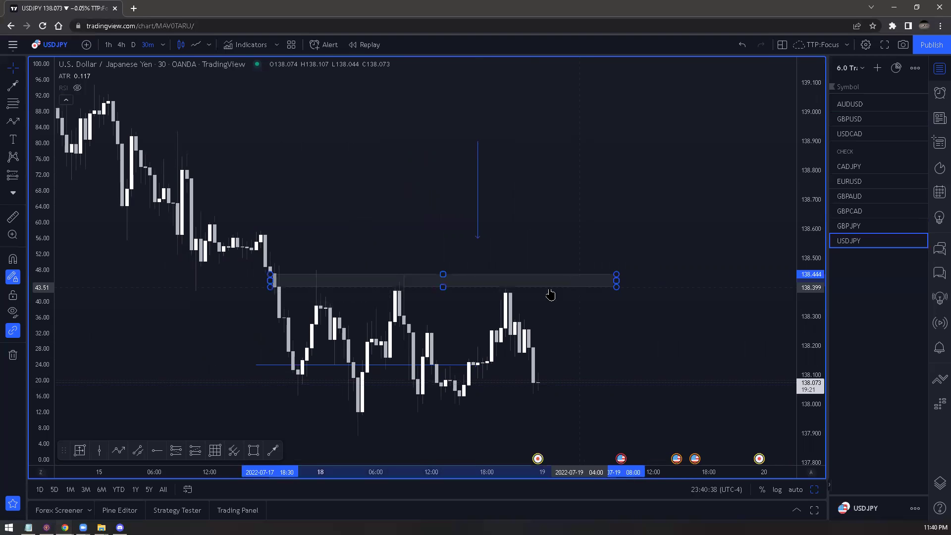
{"action": "mouse_move", "coordinate": [443, 287]}
{"action": "left_mouse_down"}
{"action": "mouse_move", "coordinate": [445, 298]}
{"action": "mouse_move", "coordinate": [440, 270]}
{"action": "mouse_move", "coordinate": [200, 258]}
{"action": "mouse_move", "coordinate": [187, 276]}
{"action": "left_mouse_up"}
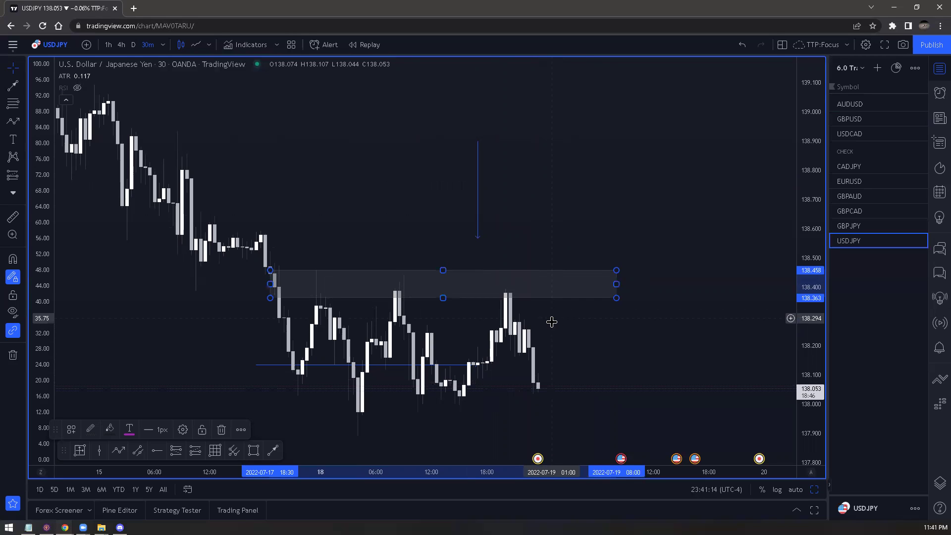
{"action": "left_click", "coordinate": [658, 327]}
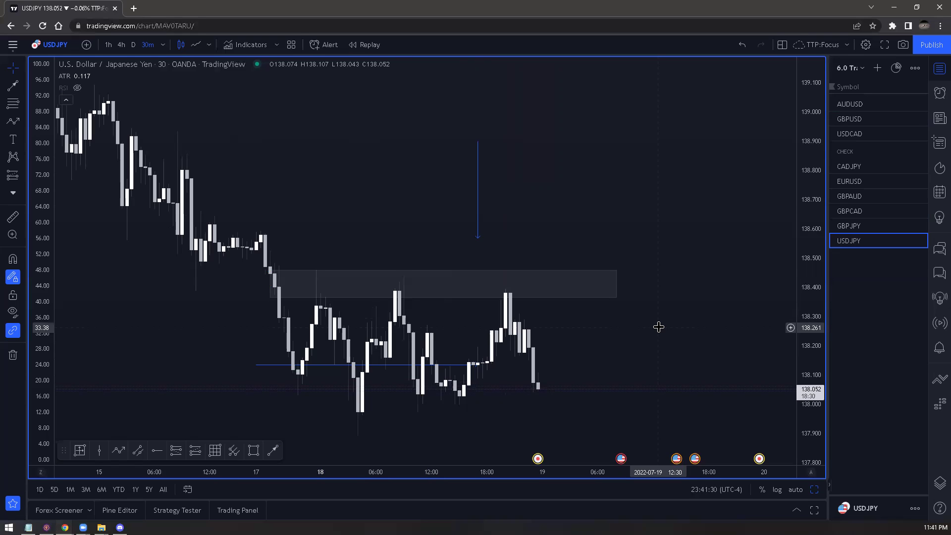
- Review the marked zones on the AUDUSD, GBPUSD and USDCAD charts, and return to AUDUSD to examine its zone and recent price action
{"action": "left_click", "coordinate": [859, 107]}
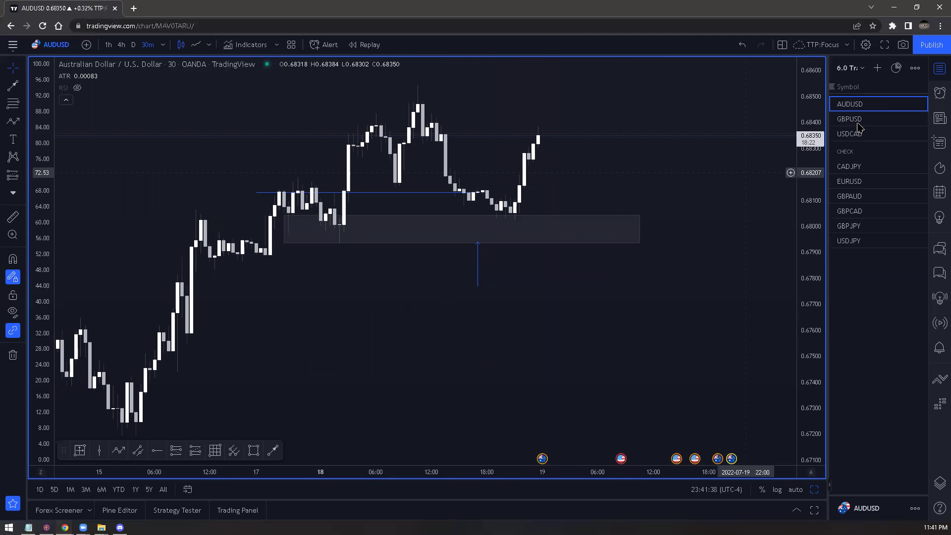
{"action": "key", "text": "Down"}
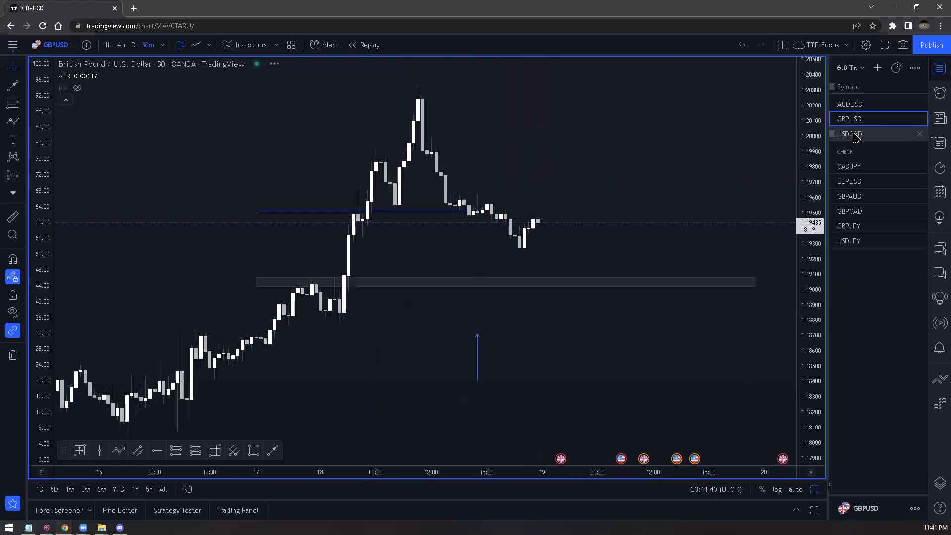
{"action": "key", "text": "Down"}
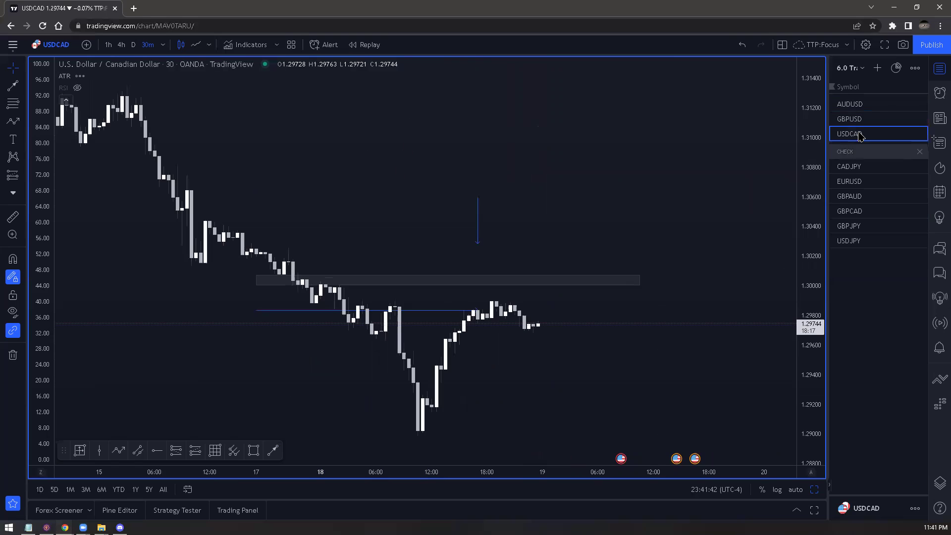
{"action": "left_click", "coordinate": [869, 104]}
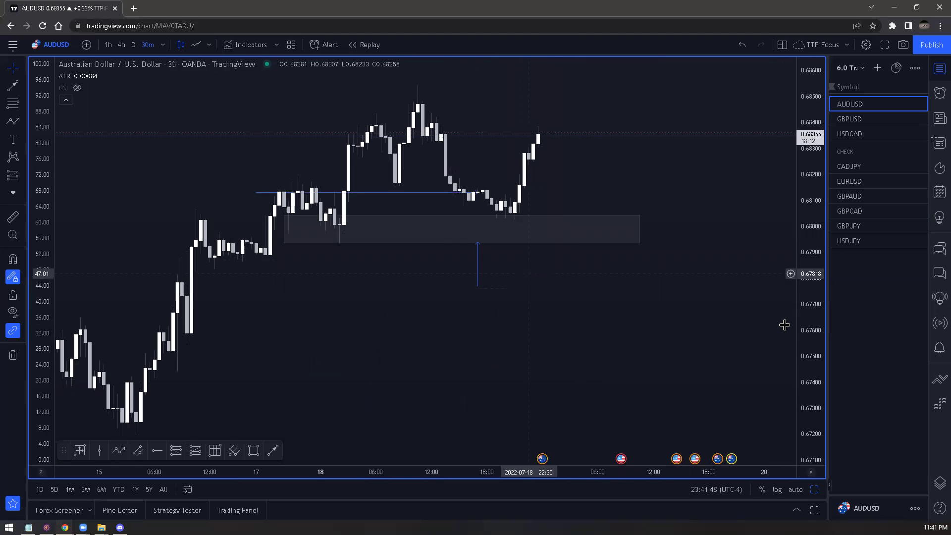
{"action": "left_click_drag", "start_coordinate": [551, 311], "coordinate": [563, 307]}
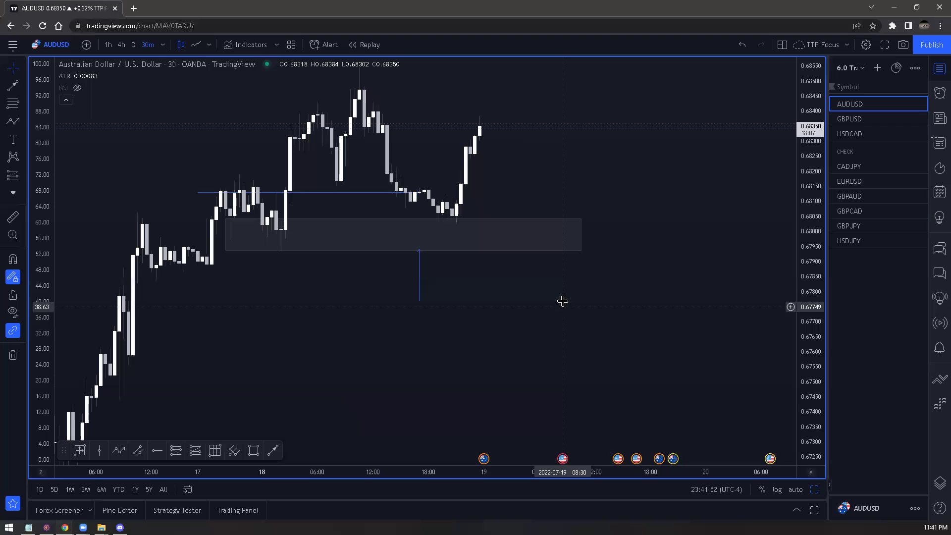